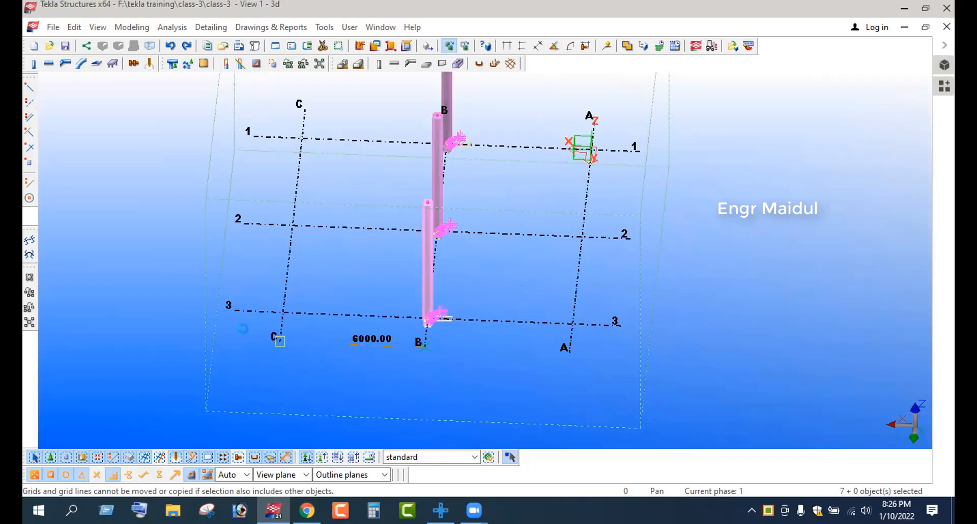
Copy the three columns and base connections on grid line B to grid lines C and A, 6000 mm to each side.
click(279, 341)
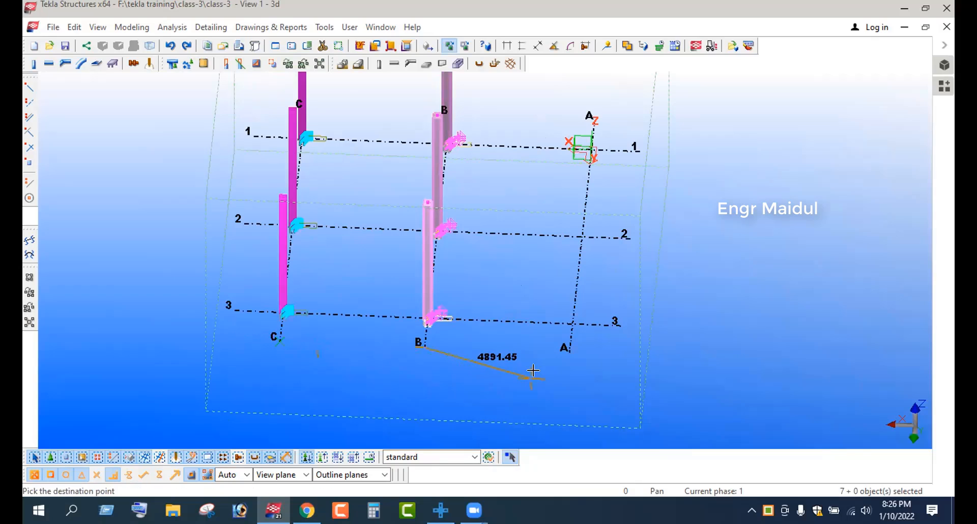
click(568, 349)
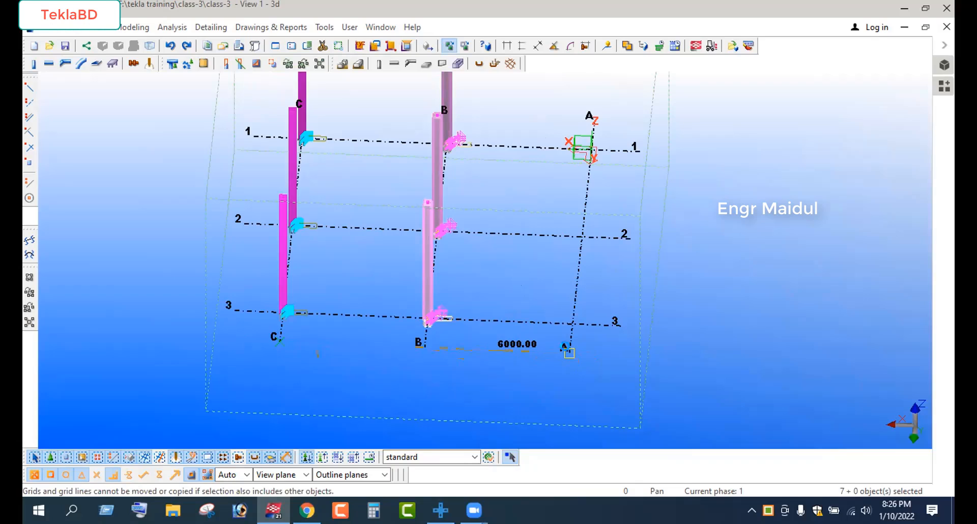
right_click(502, 275)
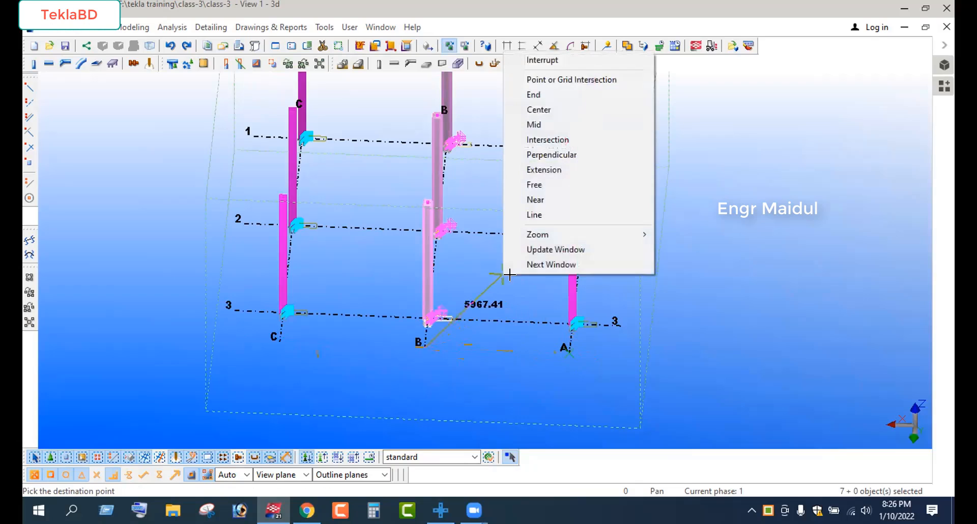
click(543, 60)
click(484, 244)
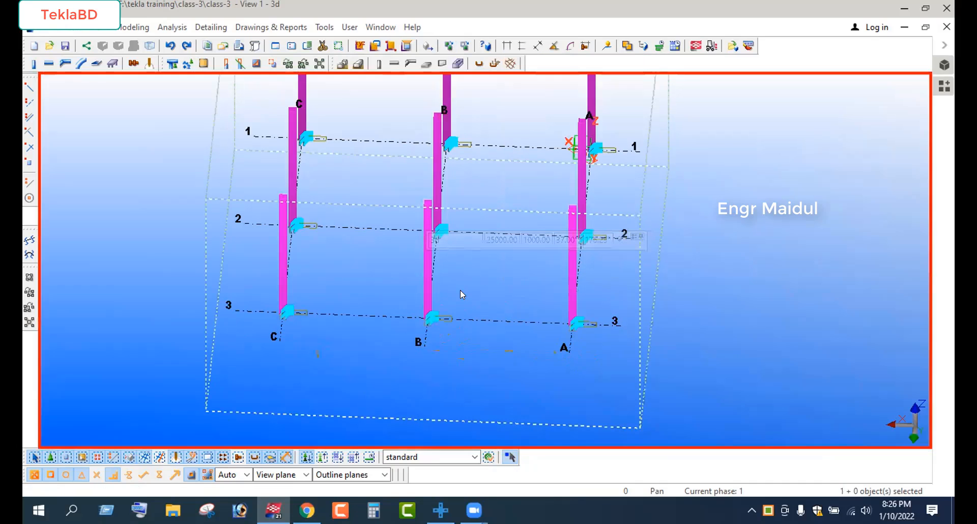
Make the named view GRID @1 visible from the list of model views.
ctrl+middle_drag(443, 298, 422, 268)
right_click(340, 288)
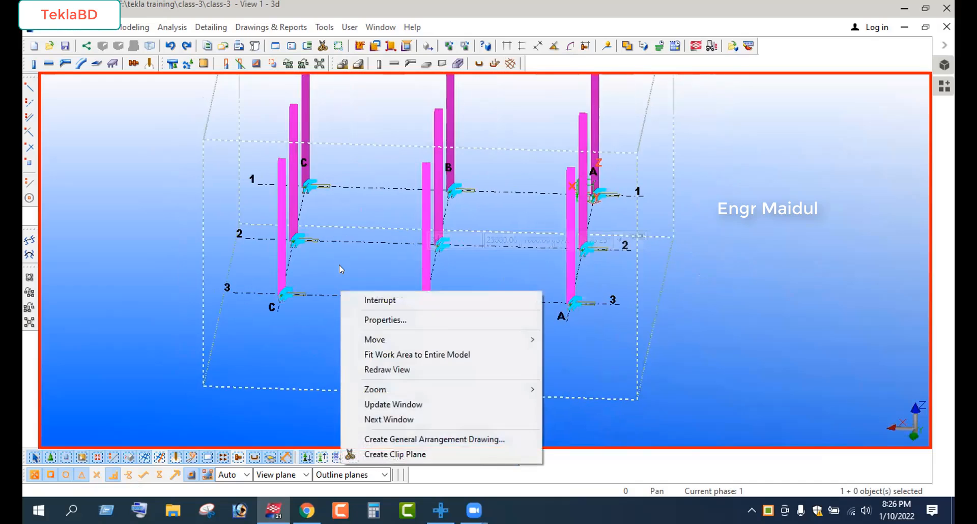
click(339, 264)
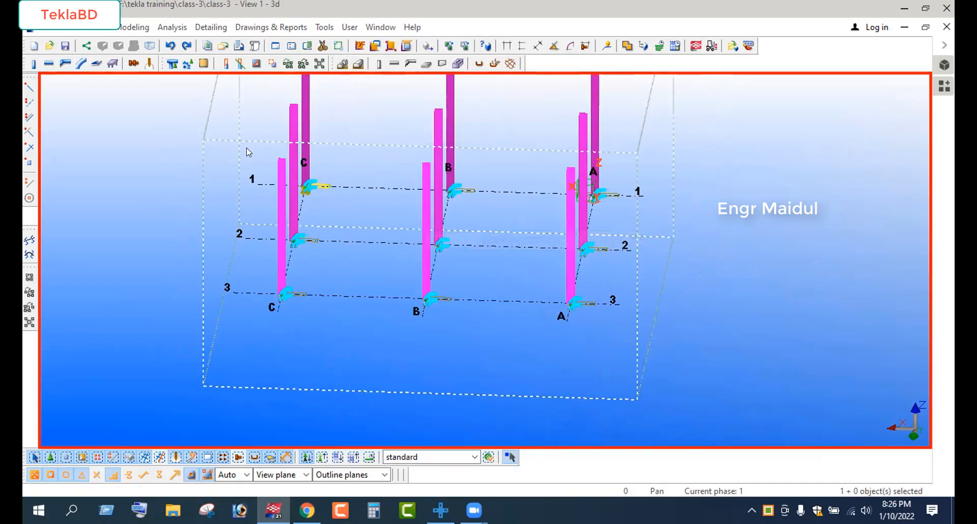
click(97, 30)
click(115, 89)
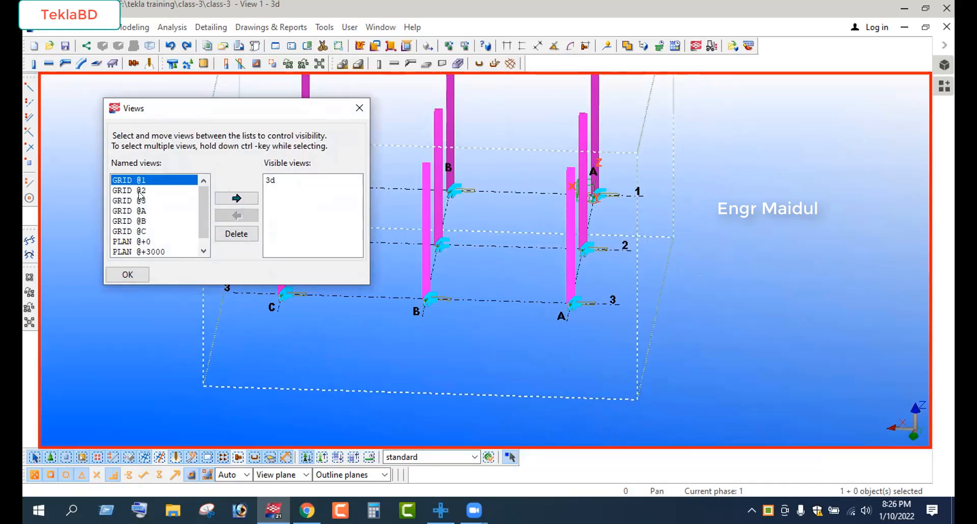
click(234, 198)
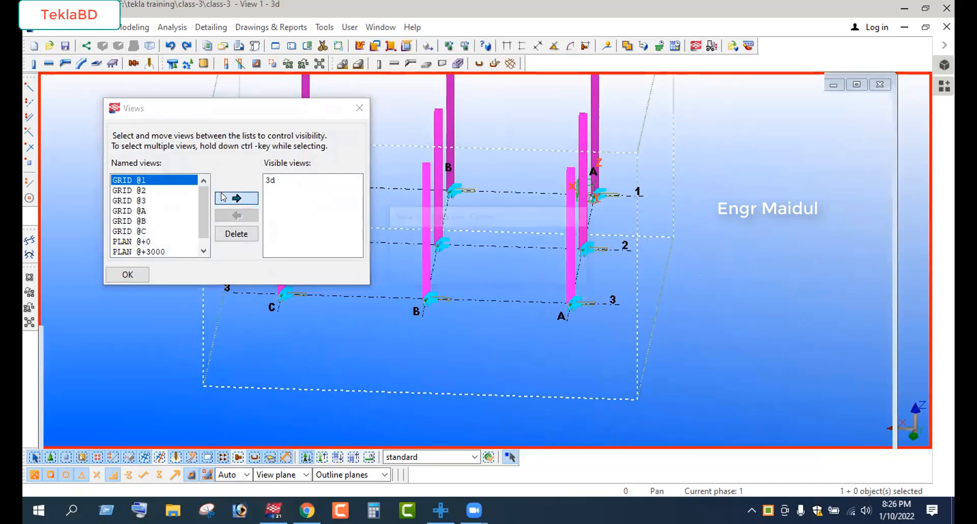
click(359, 108)
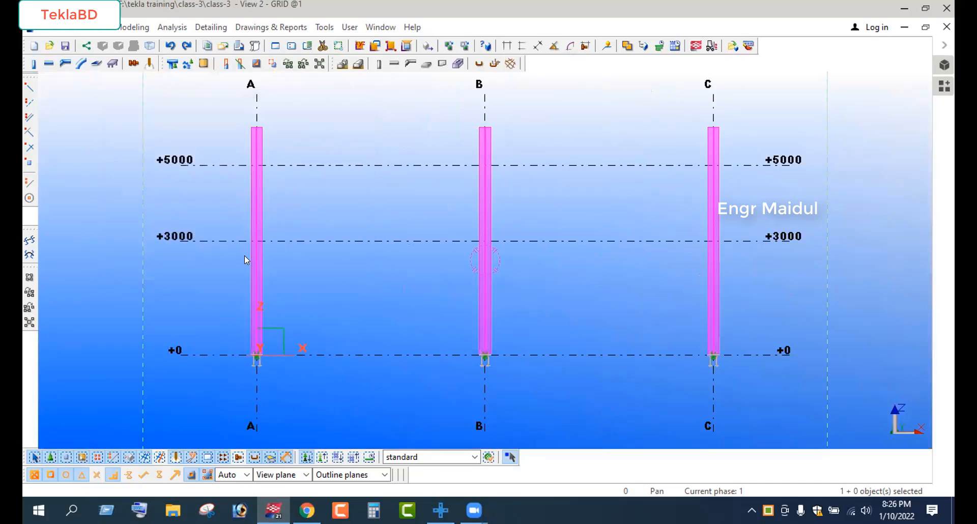
Add a construction line about 14000 mm long along the +0 level, from outside column A to beyond column C.
scroll(244, 256, up, 2)
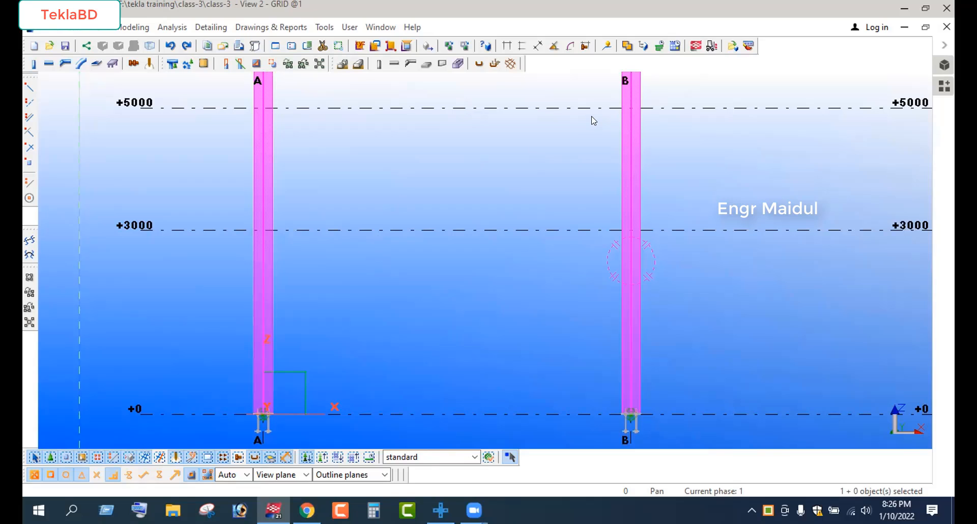
scroll(307, 243, down, 3)
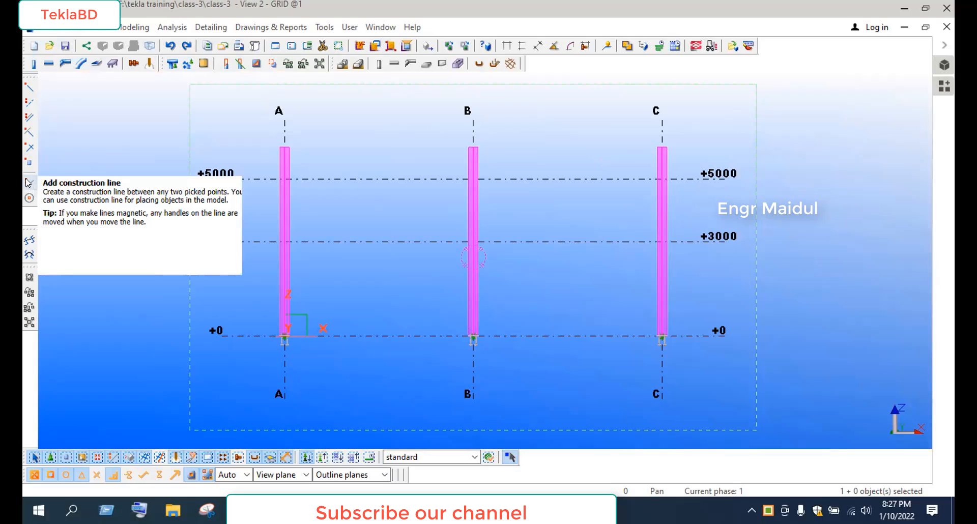
click(216, 28)
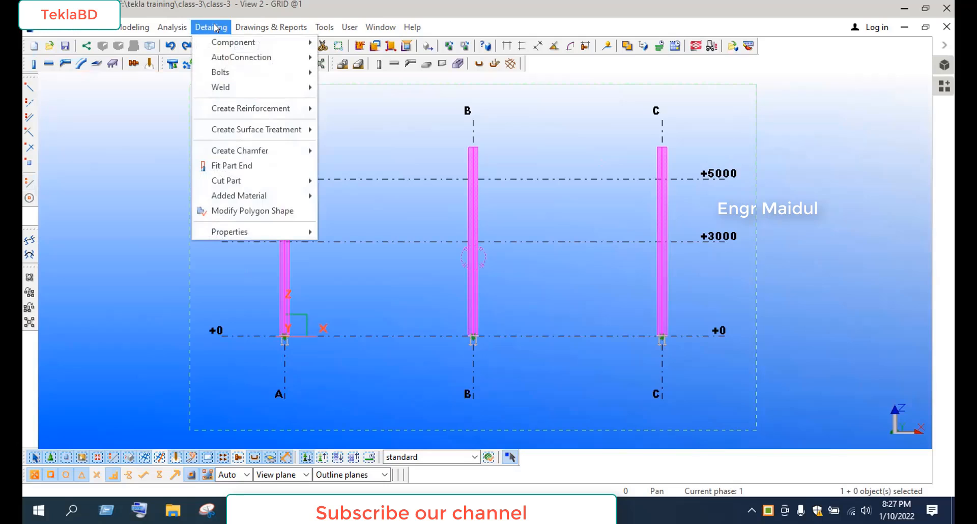
click(133, 28)
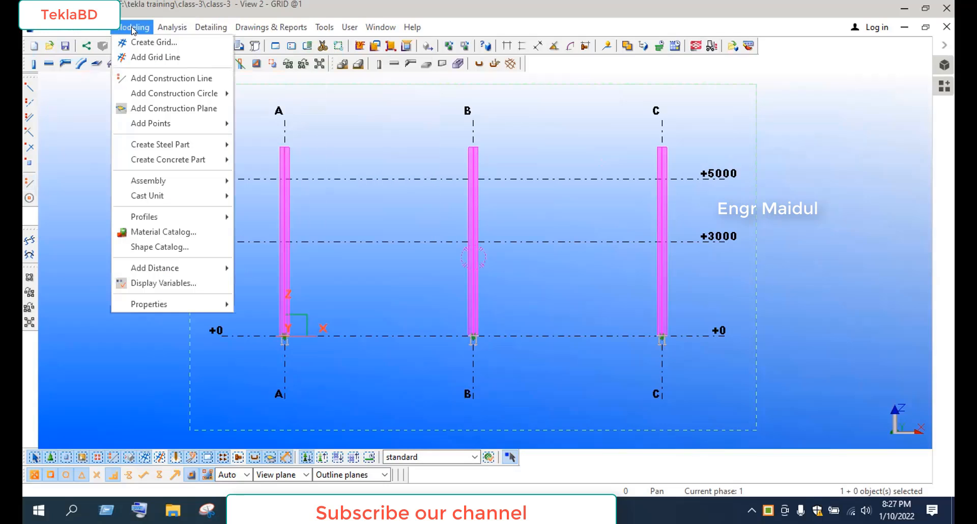
click(145, 81)
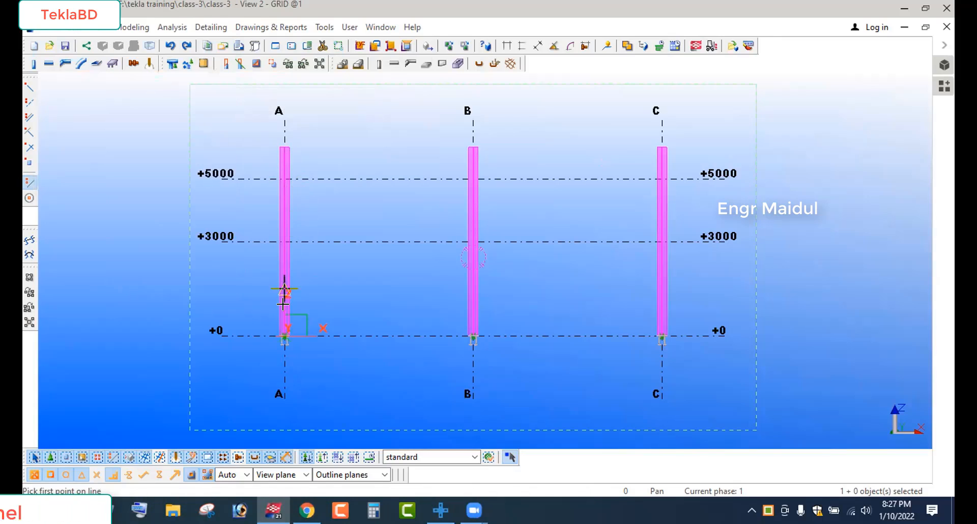
click(253, 337)
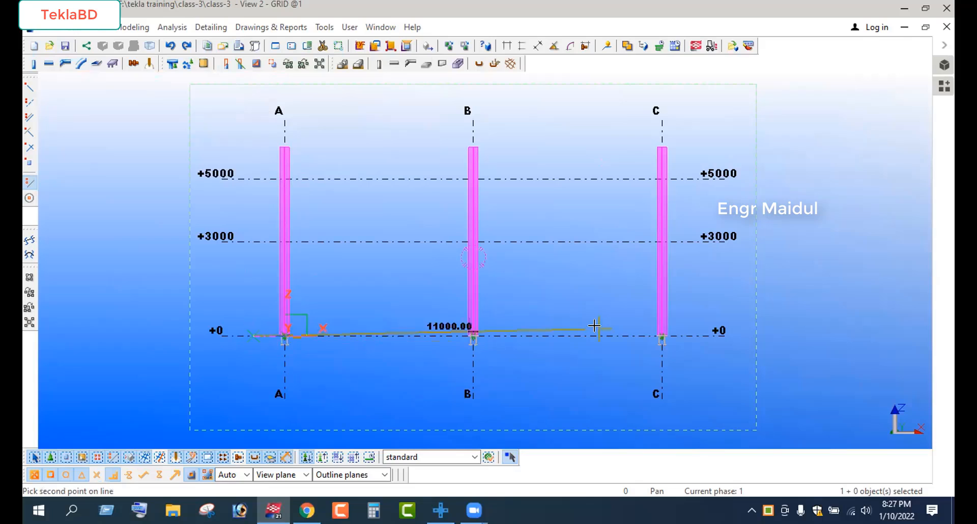
click(694, 337)
right_click(711, 286)
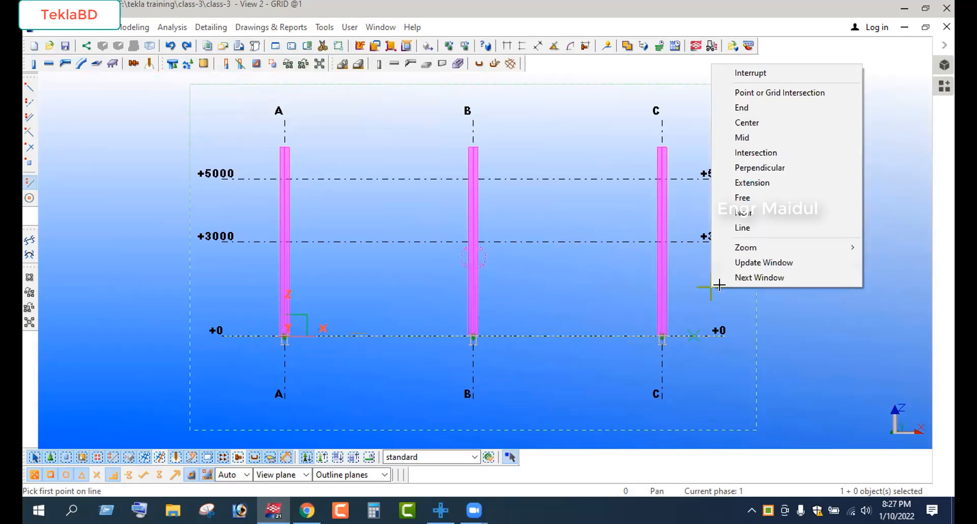
click(757, 74)
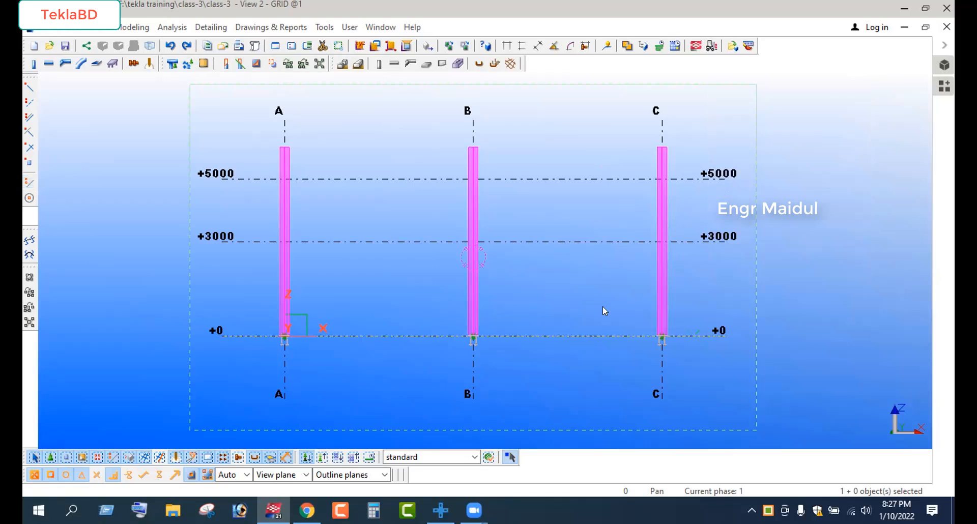
Move the construction line on the +0 level linearly by 500 mm in dZ.
click(579, 335)
right_click(576, 277)
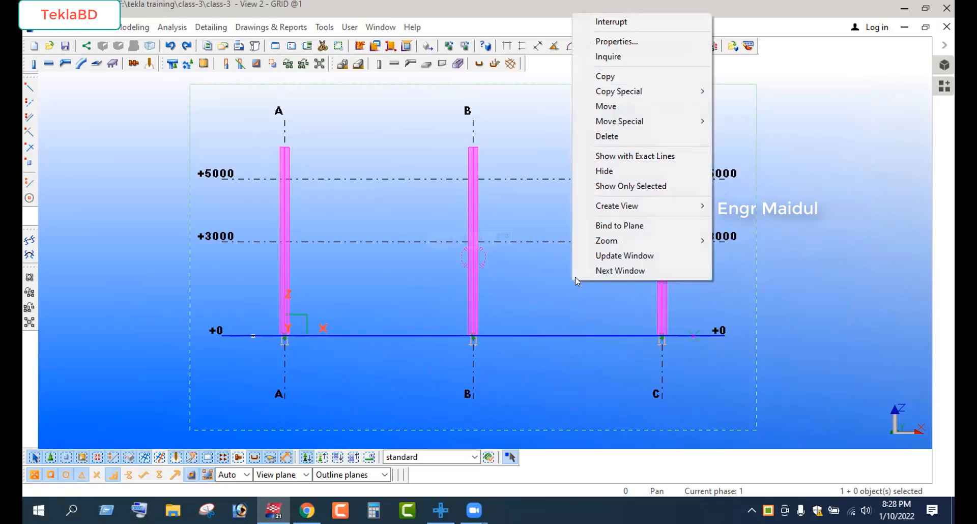
click(645, 22)
scroll(268, 343, up, 2)
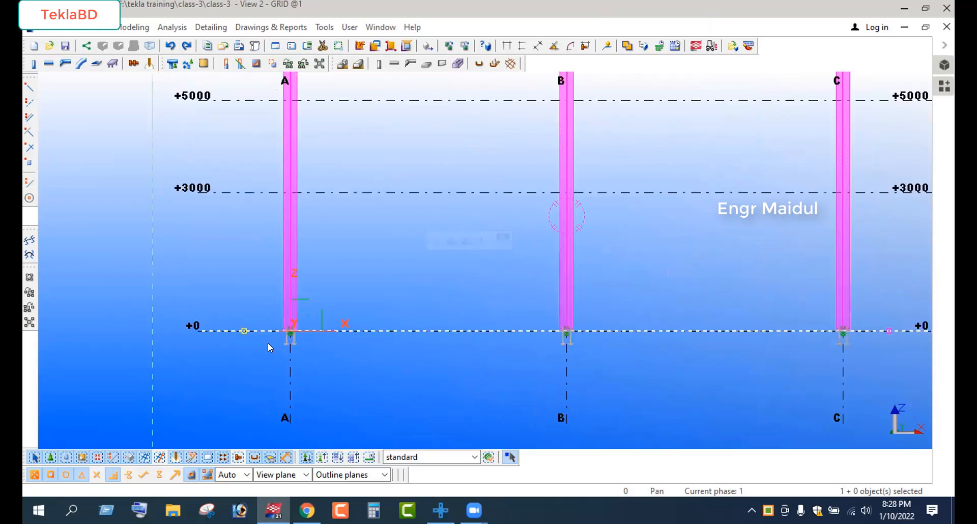
scroll(233, 334, up, 1)
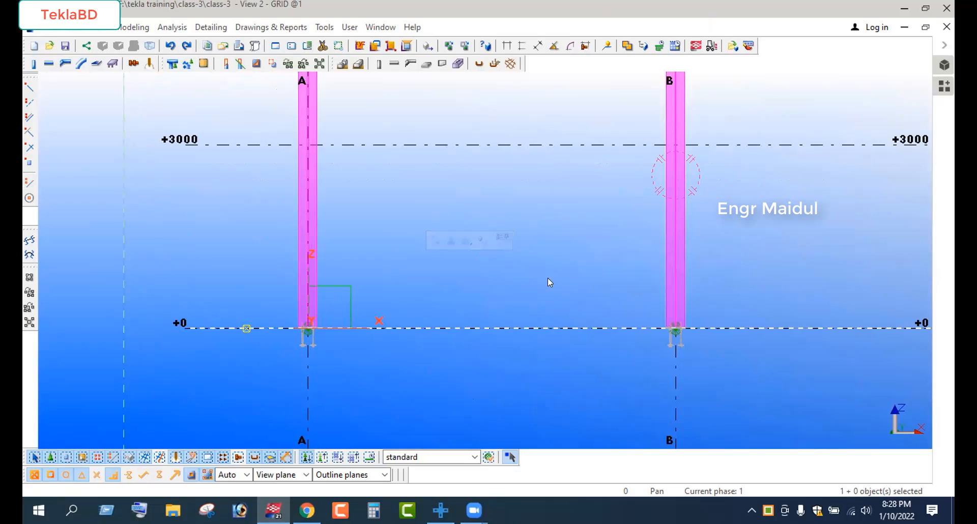
right_click(506, 290)
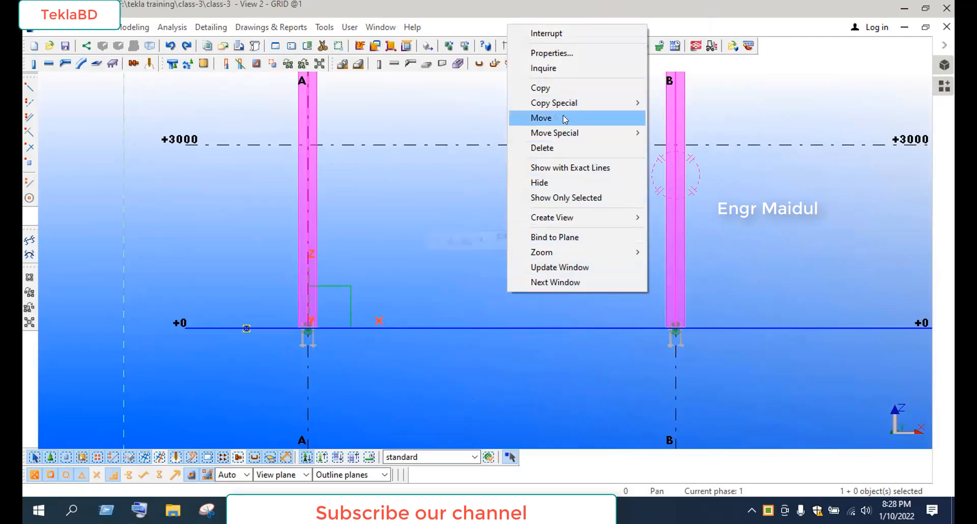
mouse_move(574, 135)
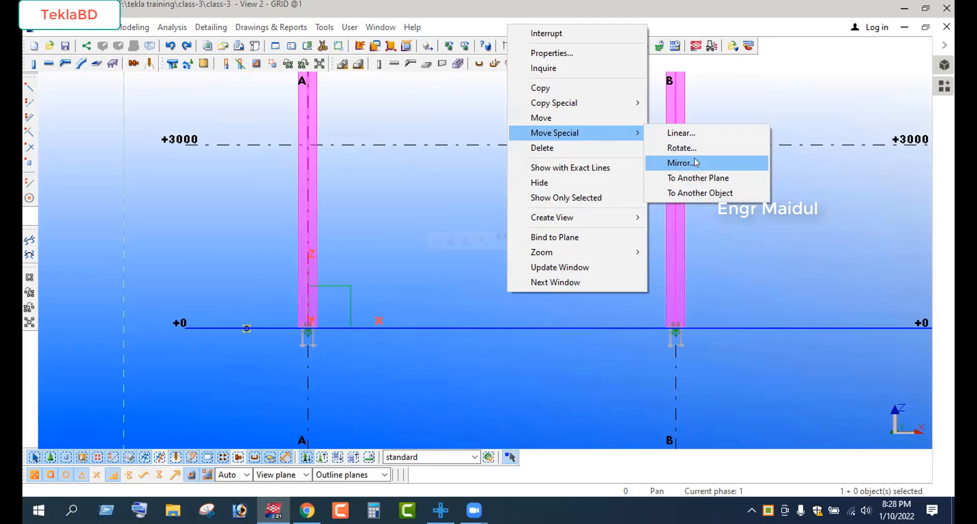
click(704, 135)
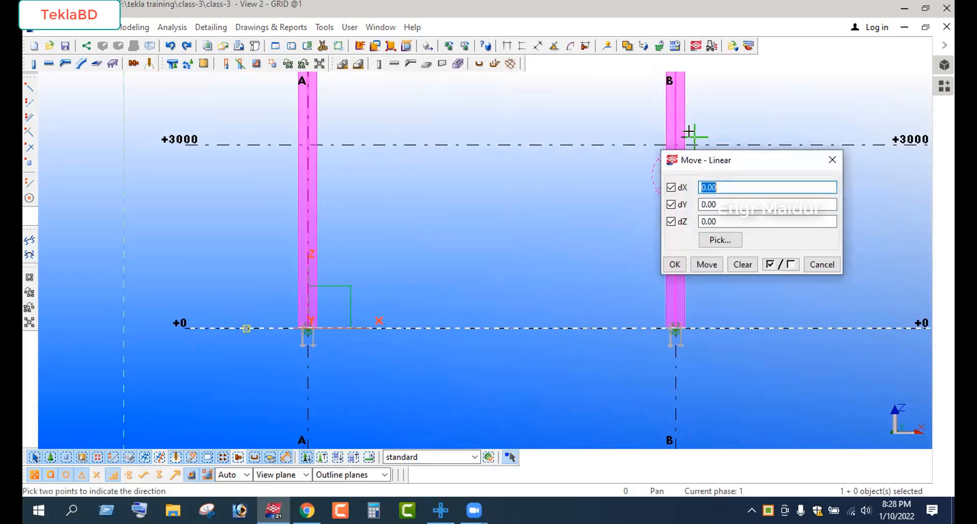
drag(713, 159, 563, 150)
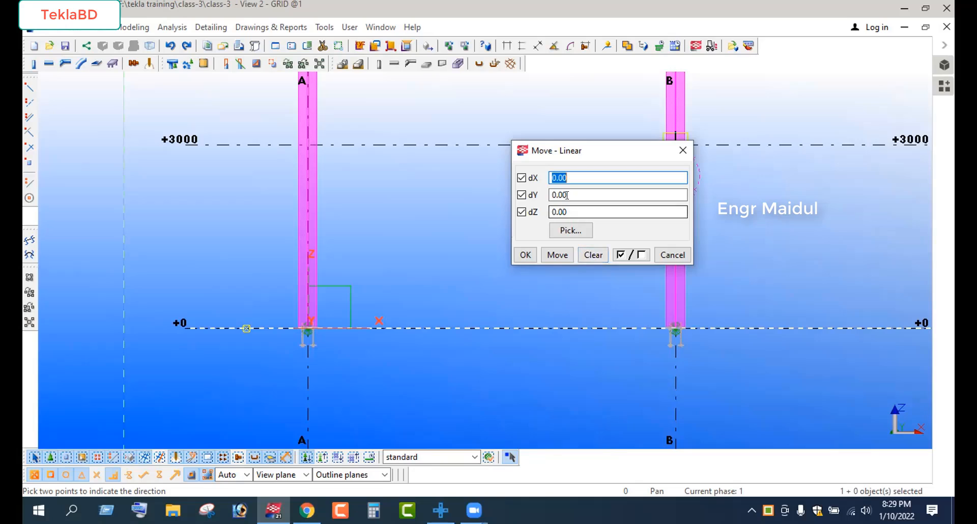
key(Tab)
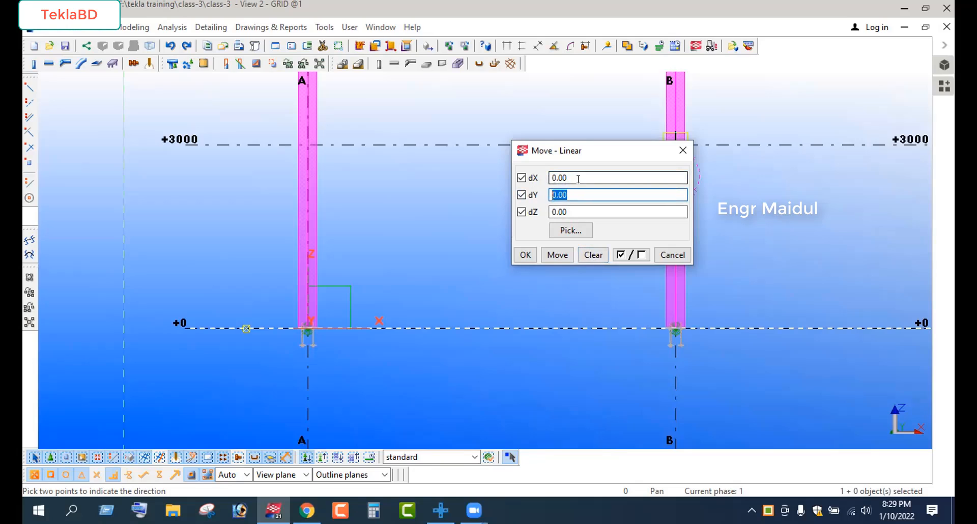
key(Tab)
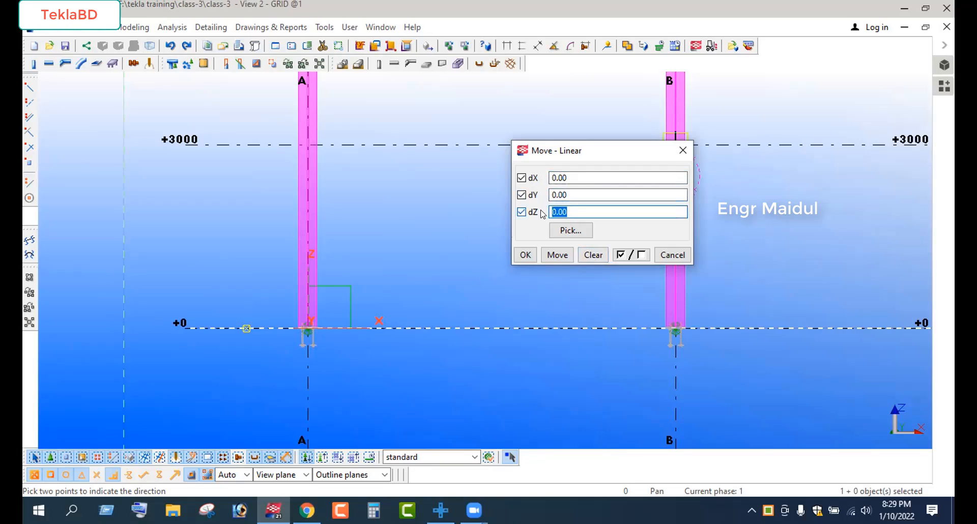
text(500)
click(552, 256)
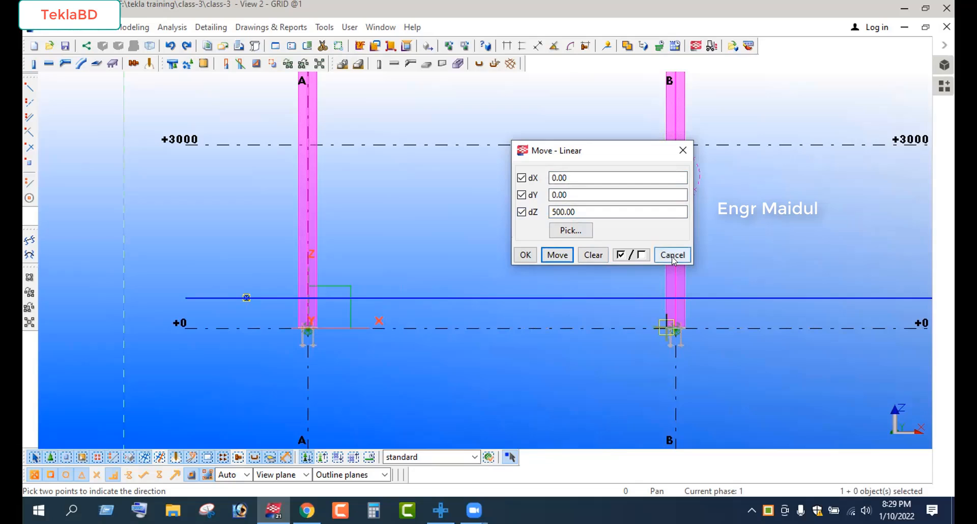
click(525, 254)
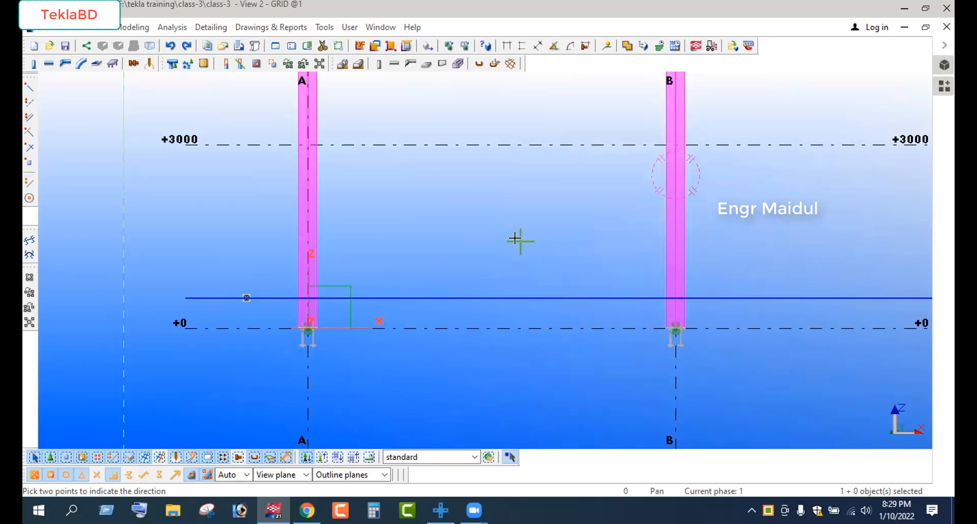
right_click(511, 215)
click(514, 220)
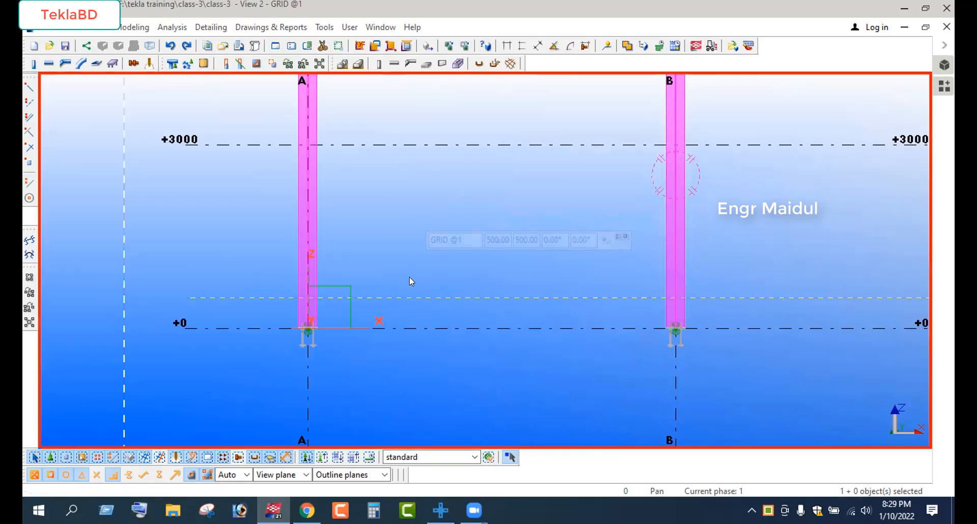
Move the construction line above the +0 level linearly by -200 mm in dZ, with dX and dY at 0.
click(412, 299)
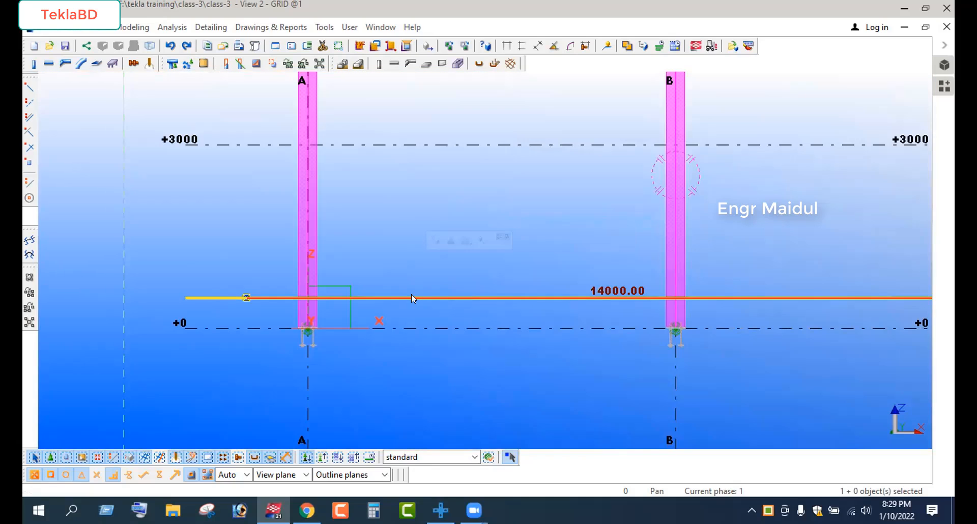
right_click(549, 231)
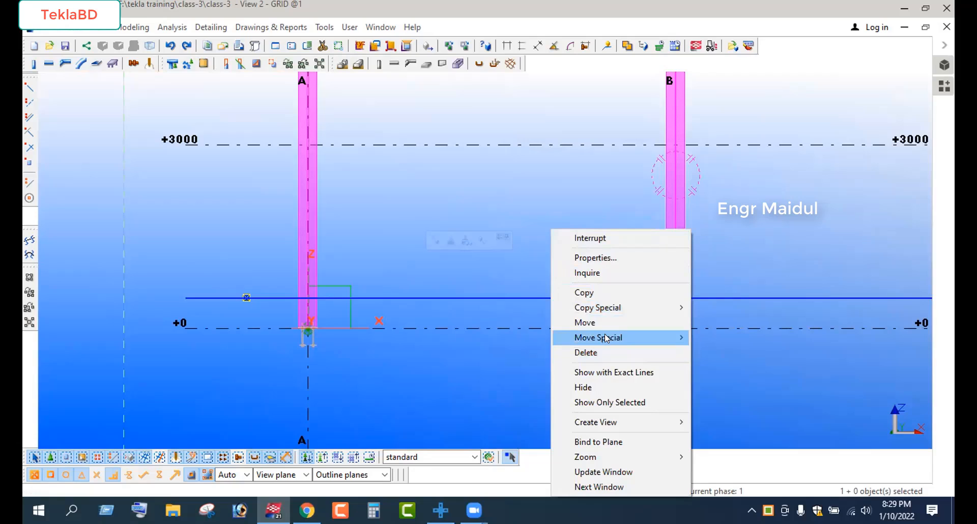
mouse_move(601, 338)
click(728, 337)
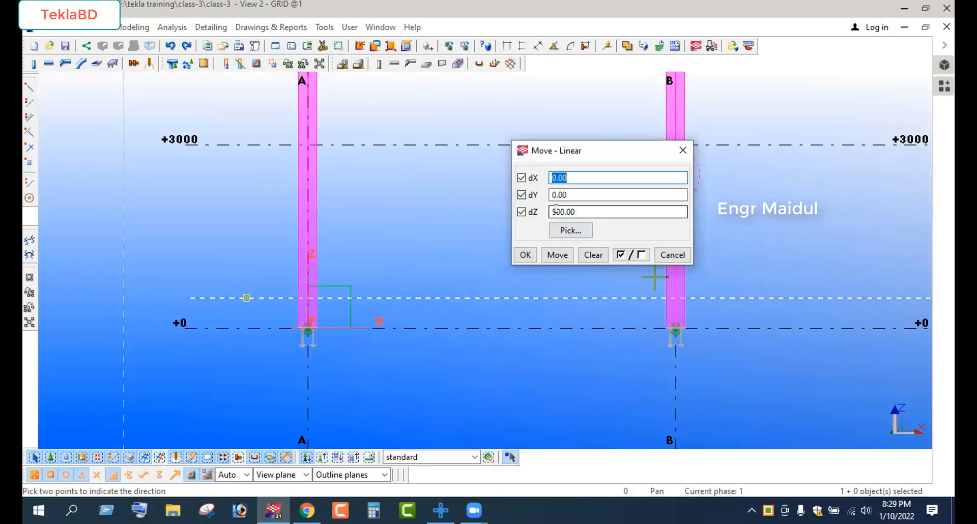
click(594, 258)
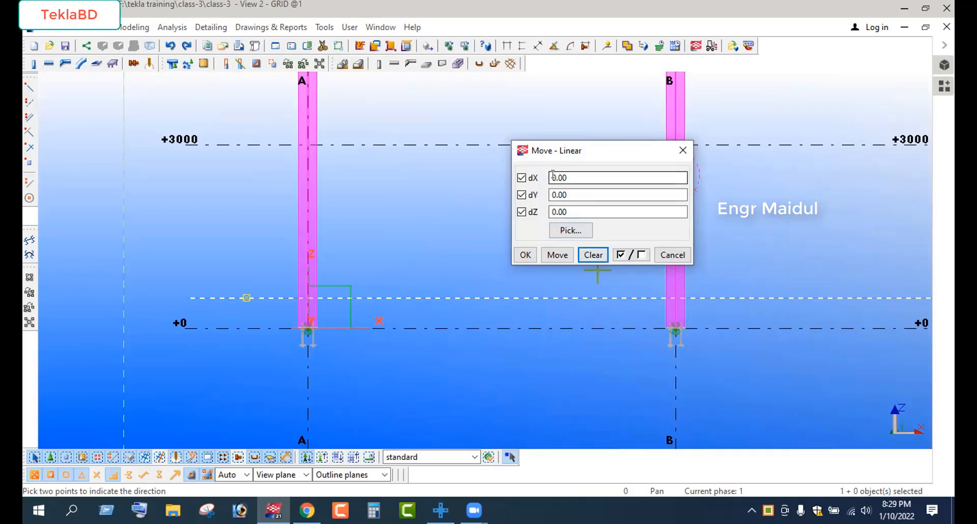
click(563, 212)
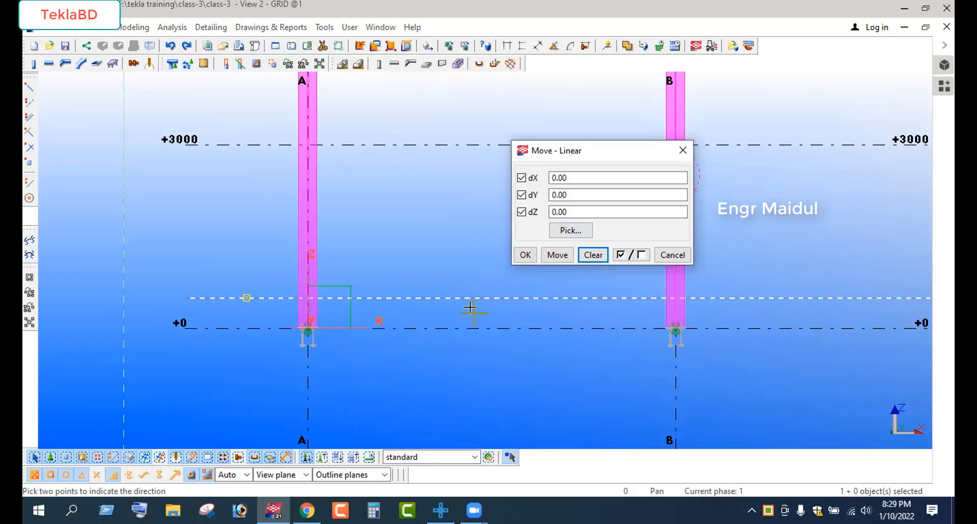
double_click(568, 210)
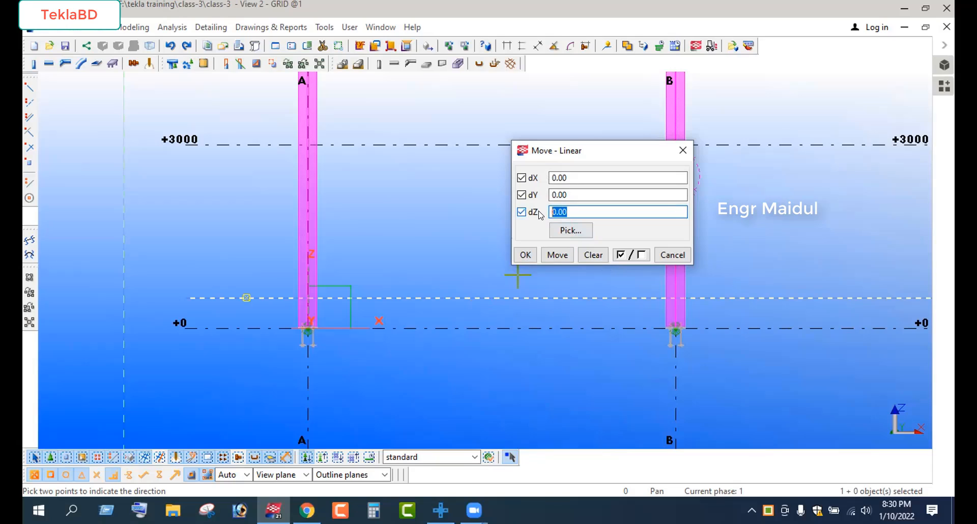
text(-2)
key(Return)
click(558, 255)
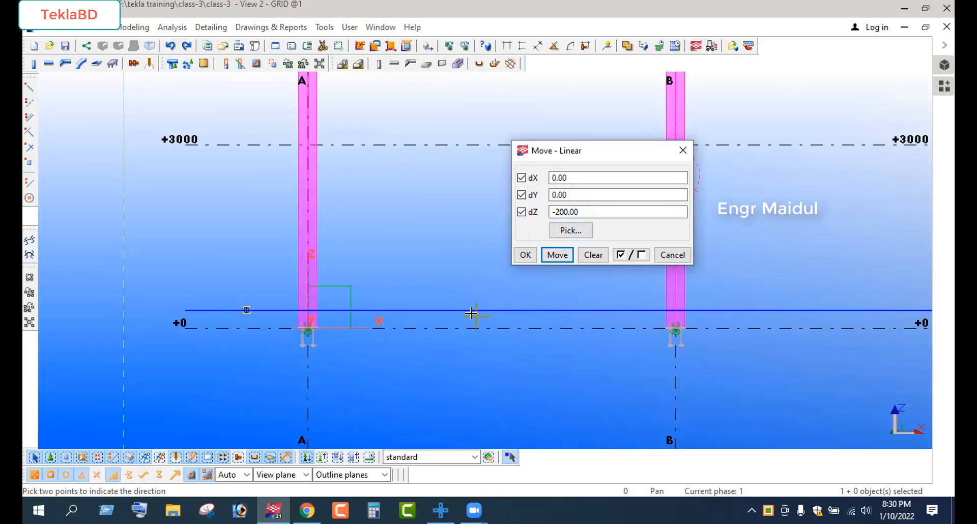
click(525, 254)
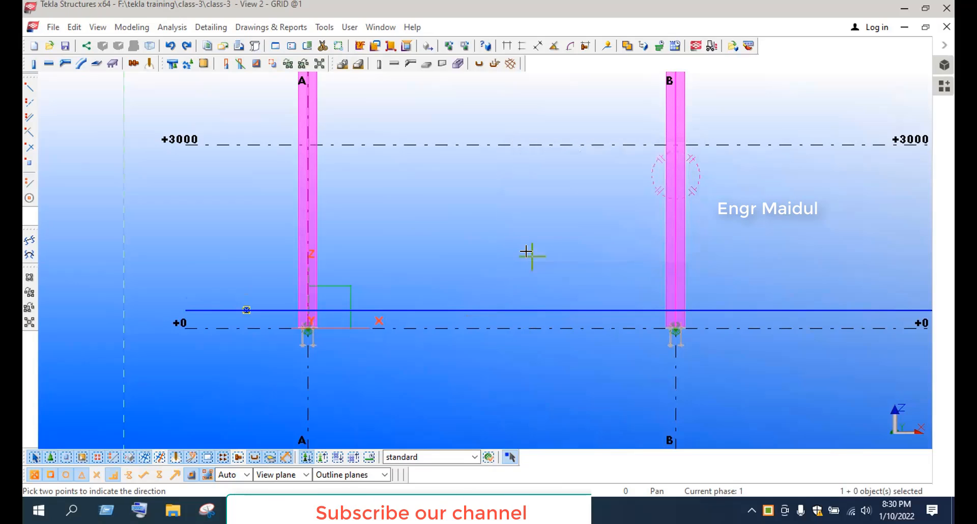
right_click(505, 211)
click(516, 219)
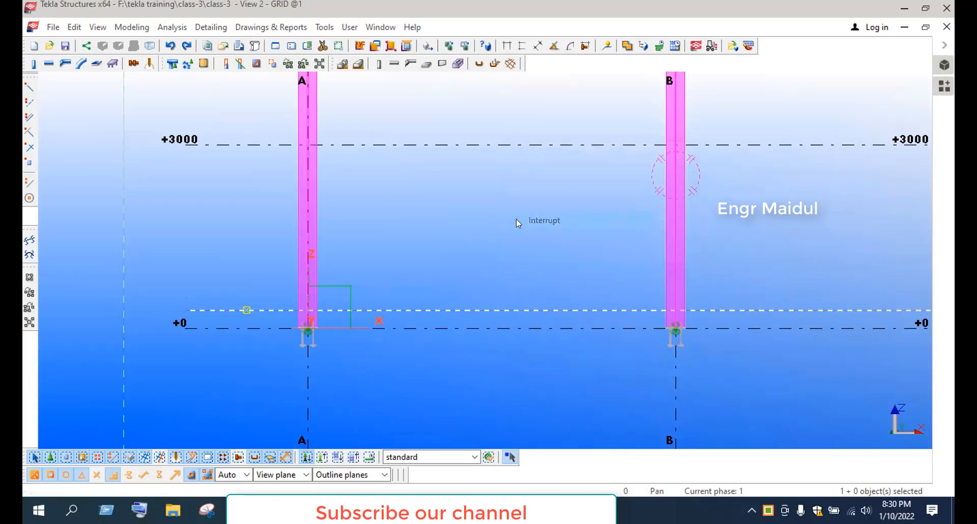
Add a construction line along the +5000 level, from outside column A to beyond column C.
click(495, 309)
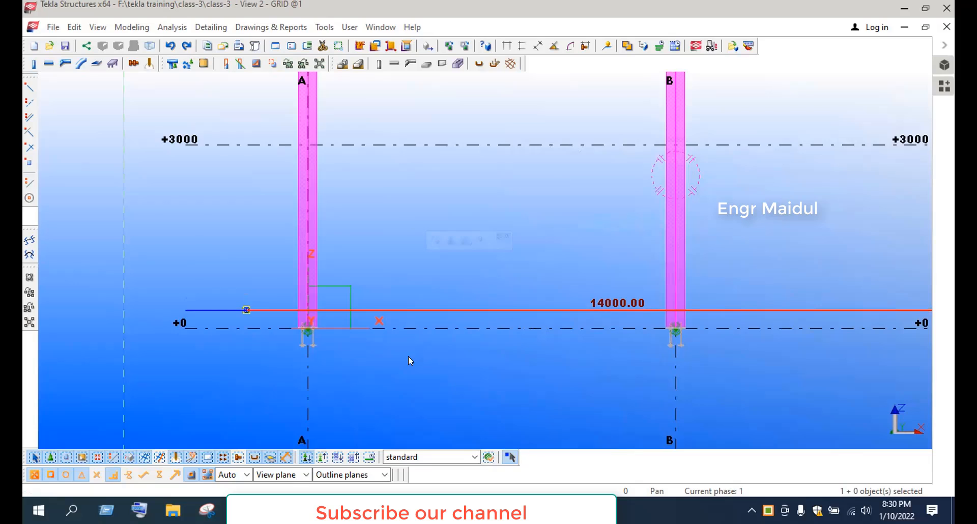
scroll(400, 356, down, 3)
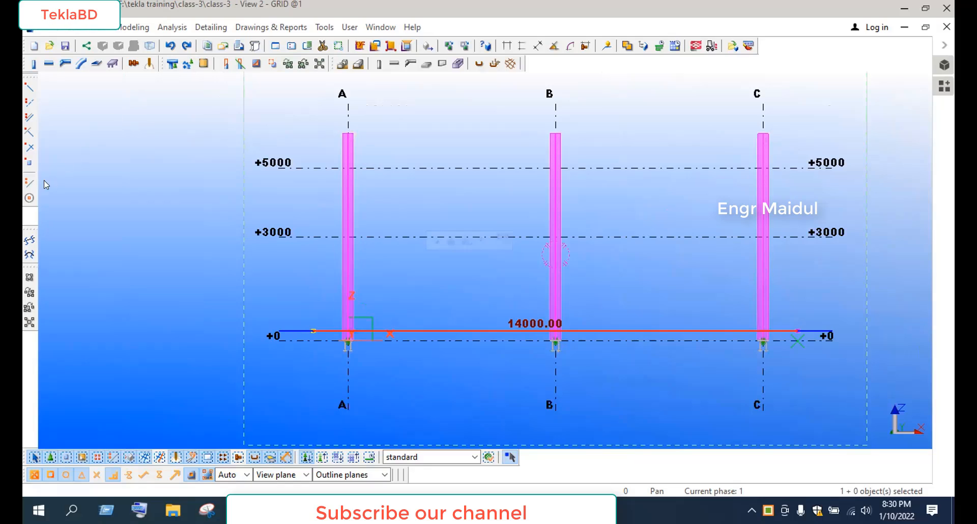
click(134, 28)
click(146, 77)
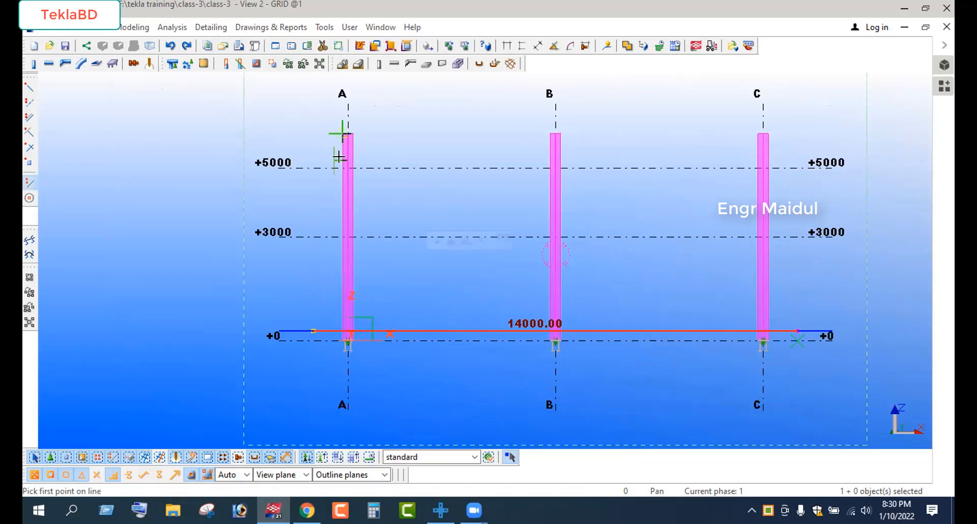
click(314, 168)
scroll(212, 175, down, 2)
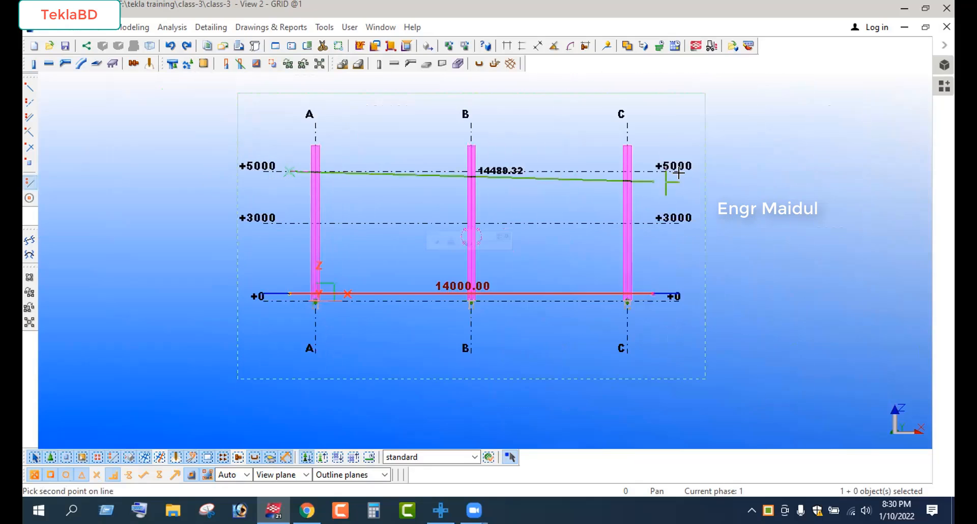
click(654, 172)
right_click(653, 119)
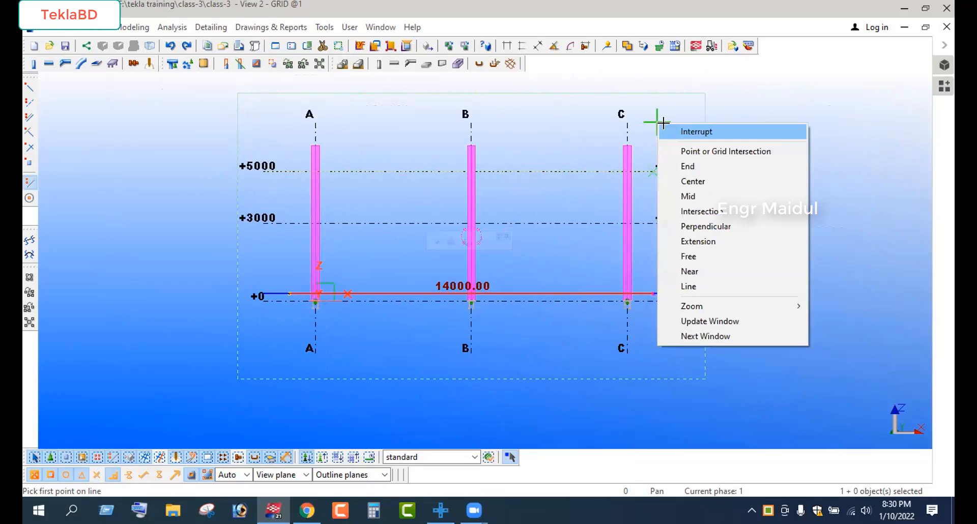
click(672, 131)
Create a beam between the tops of the columns at grid lines A and B.
scroll(273, 189, up, 3)
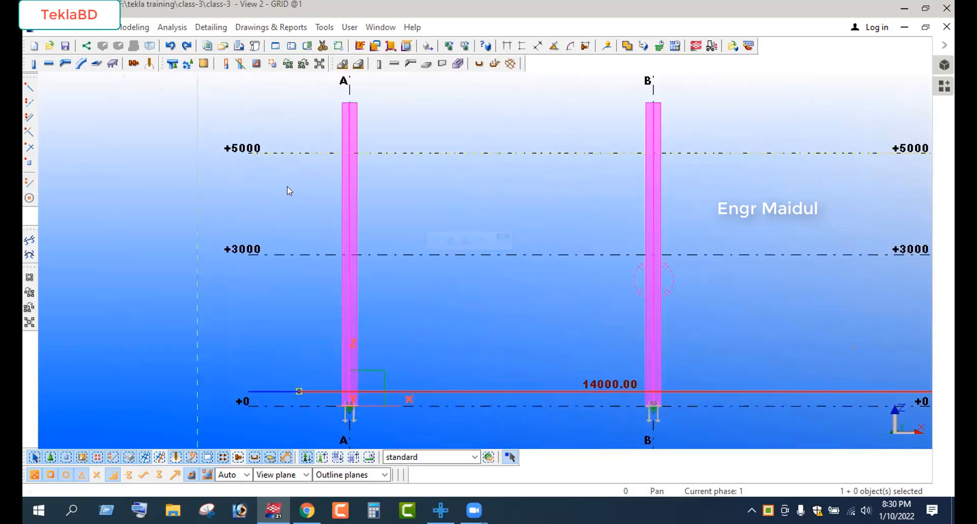
click(420, 153)
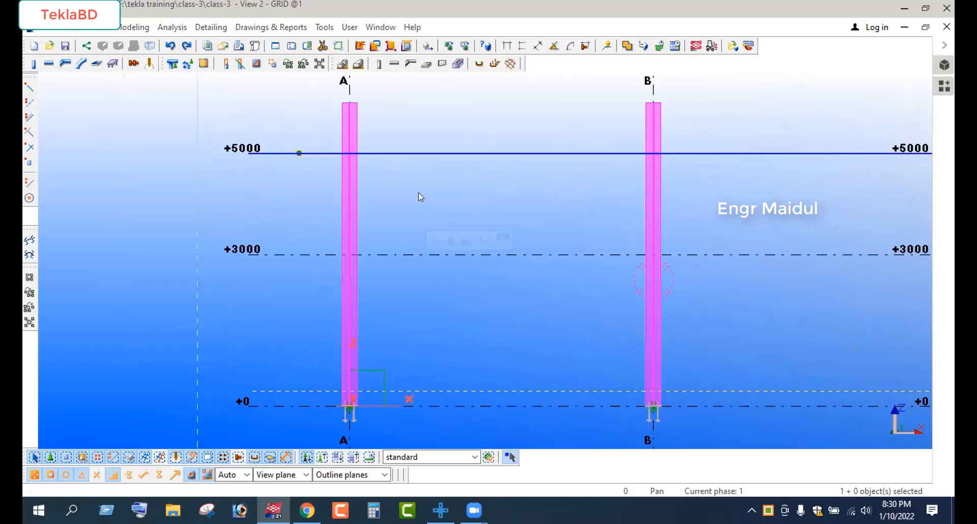
click(49, 63)
click(349, 103)
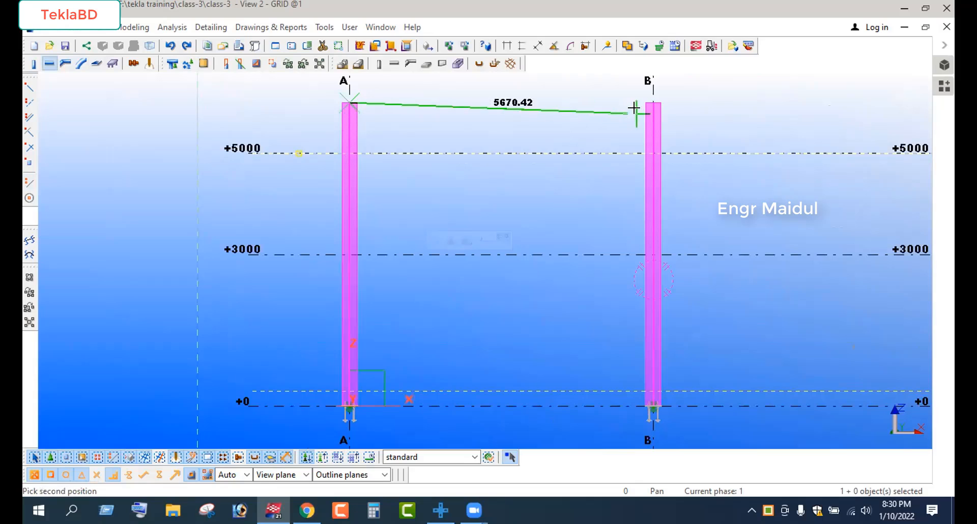
click(649, 101)
right_click(687, 94)
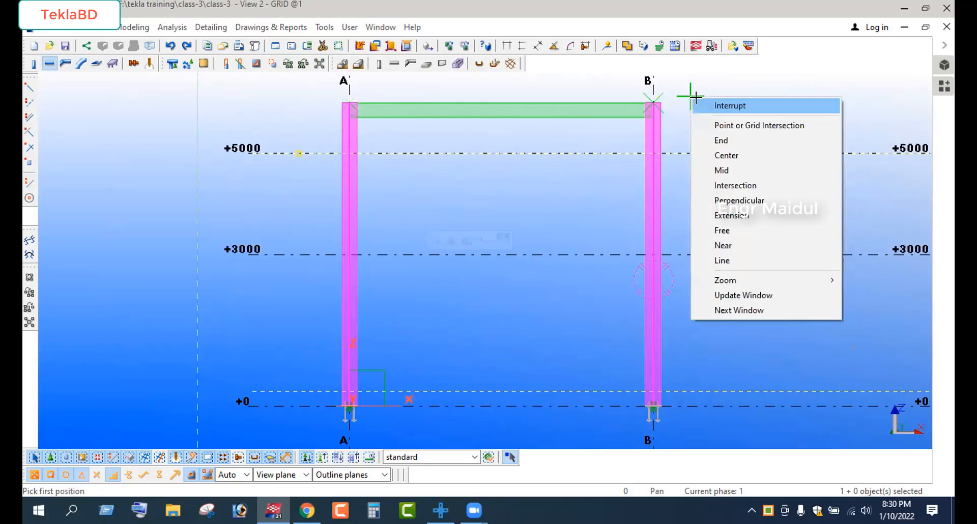
click(713, 102)
Delete the beam spanning the tops of columns A and B.
click(550, 117)
click(558, 126)
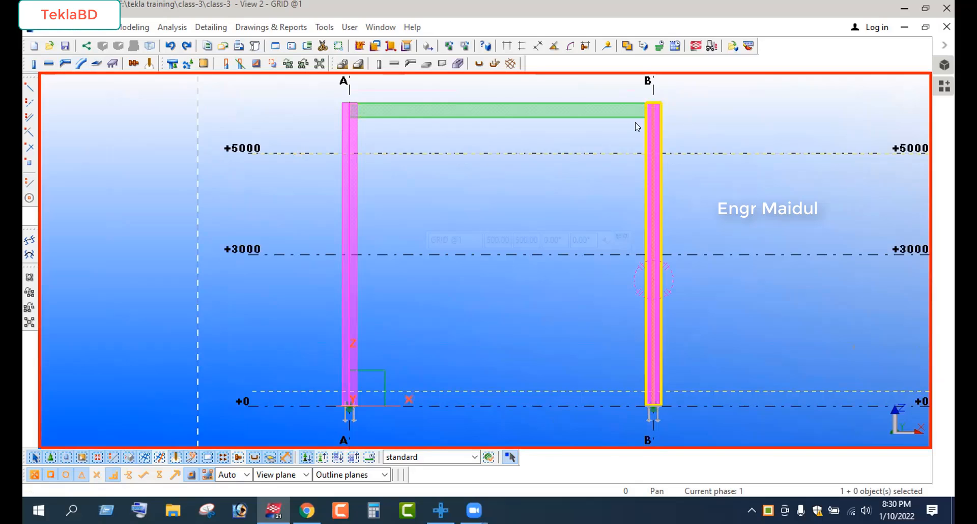
click(431, 115)
key(Delete)
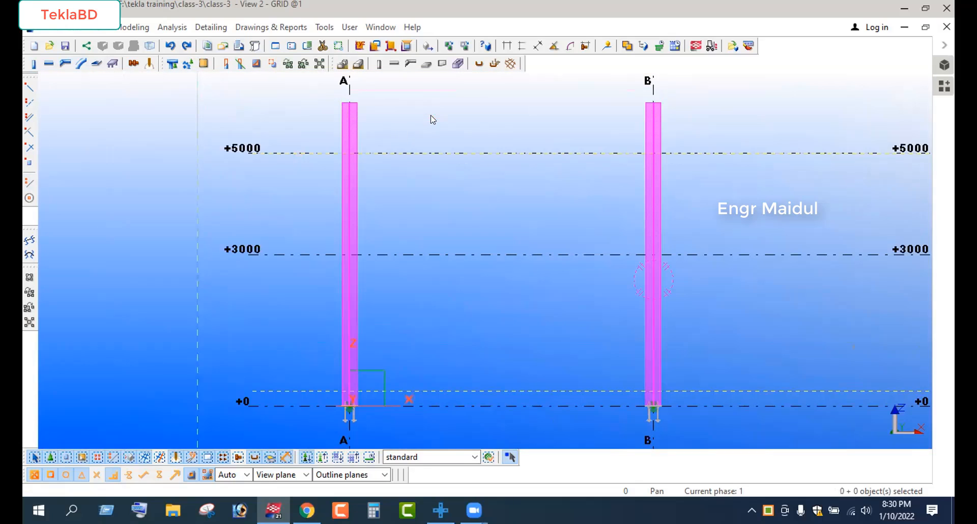
Set the top level of the column at grid line A to 5000 mm.
double_click(357, 125)
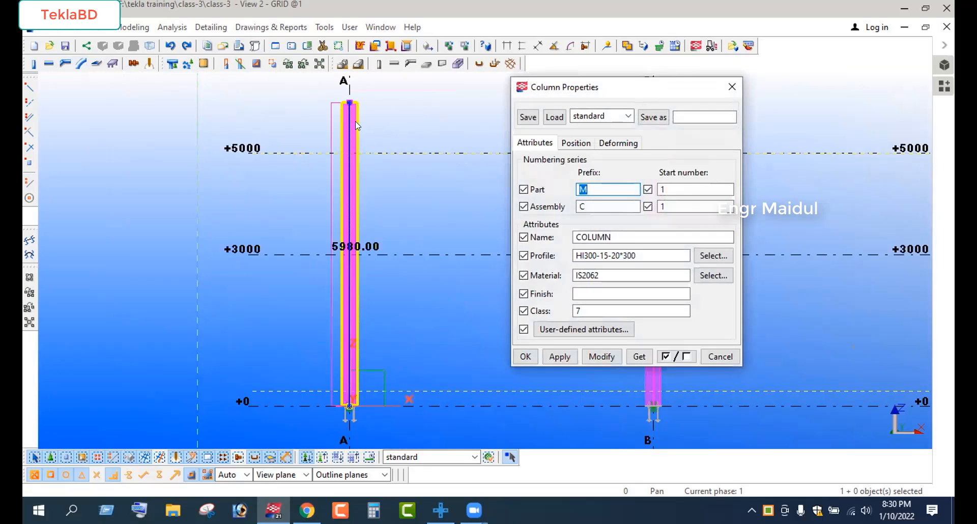
click(575, 143)
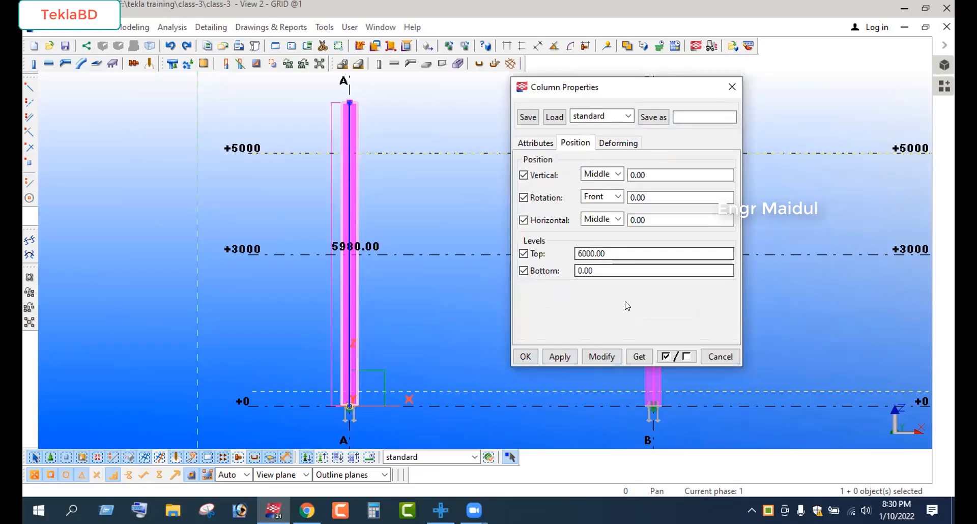
double_click(613, 257)
text(5000)
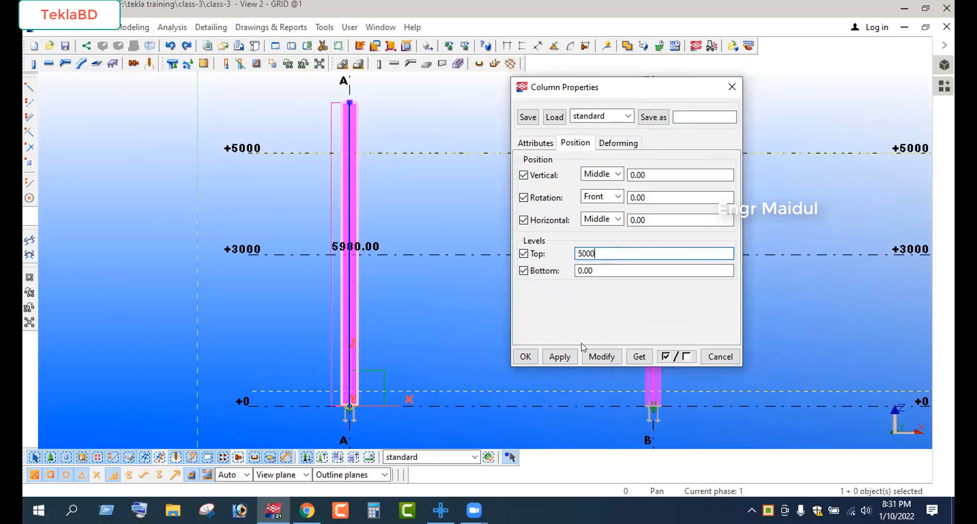
click(595, 356)
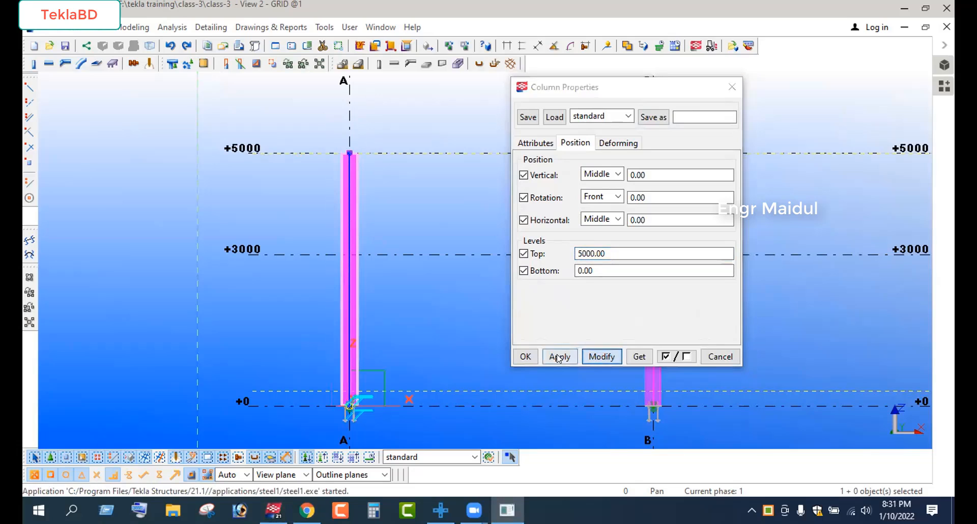
Apply the same 5000 mm top level to the column at grid line B and close its properties.
drag(610, 90, 442, 100)
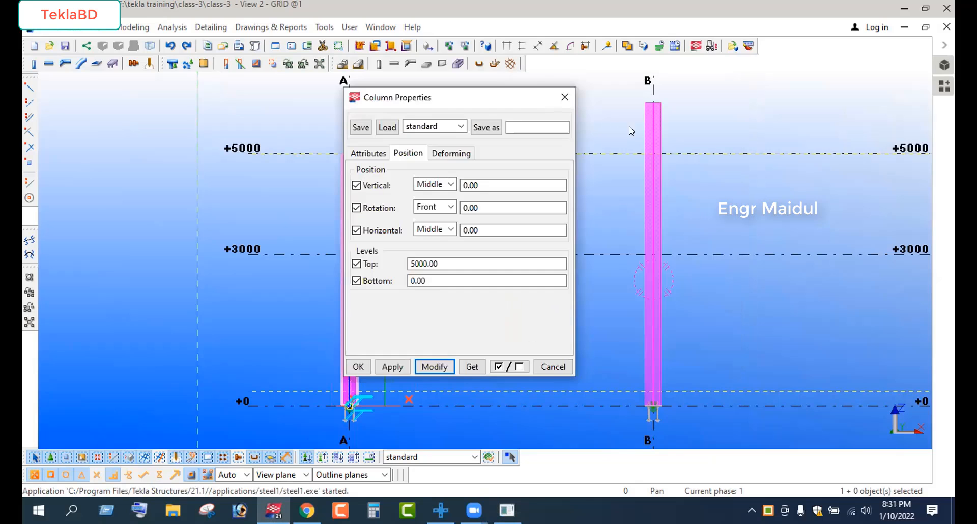
click(427, 367)
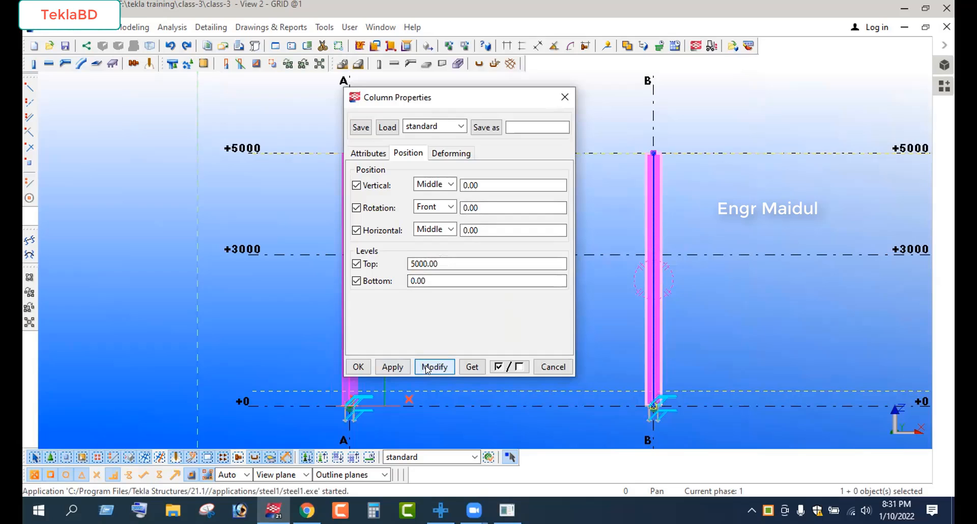
click(359, 367)
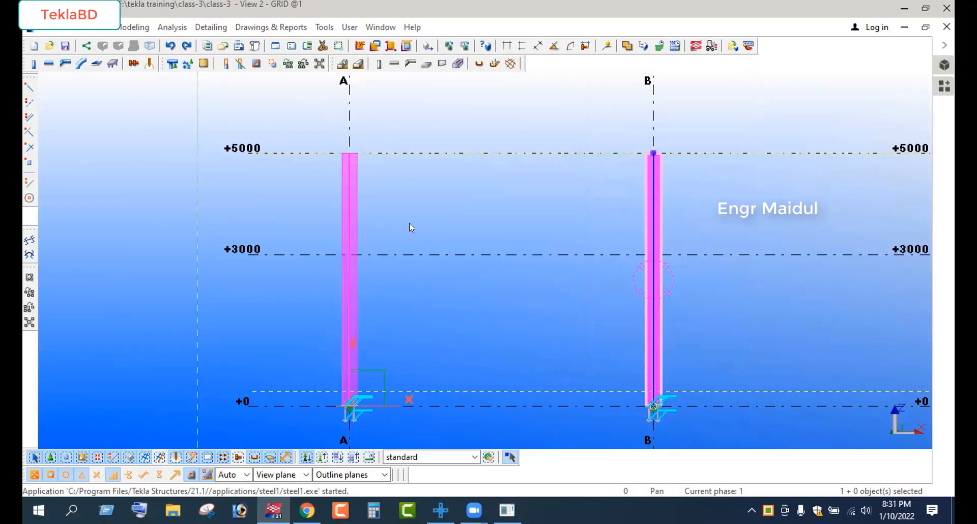
click(410, 204)
Create a beam at the +5000 level from the top of column A to the top of column B.
click(47, 64)
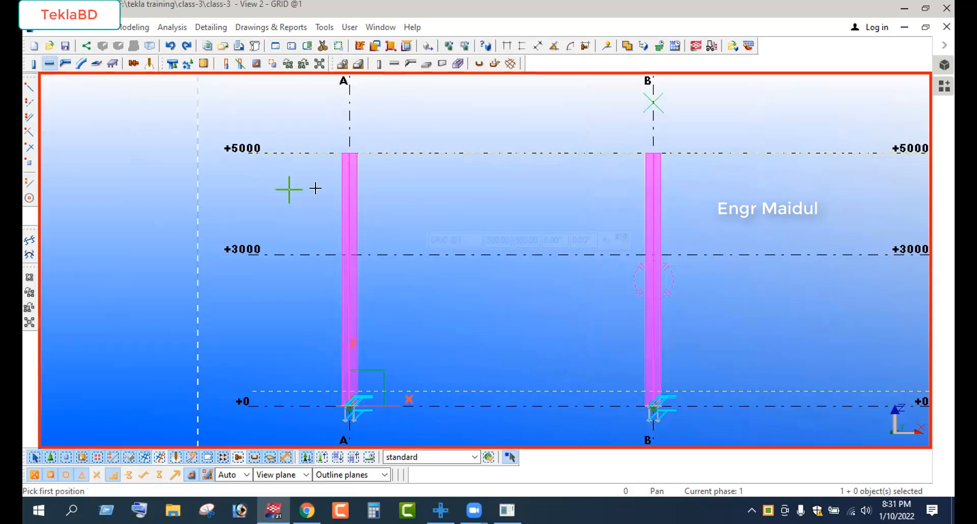
click(346, 151)
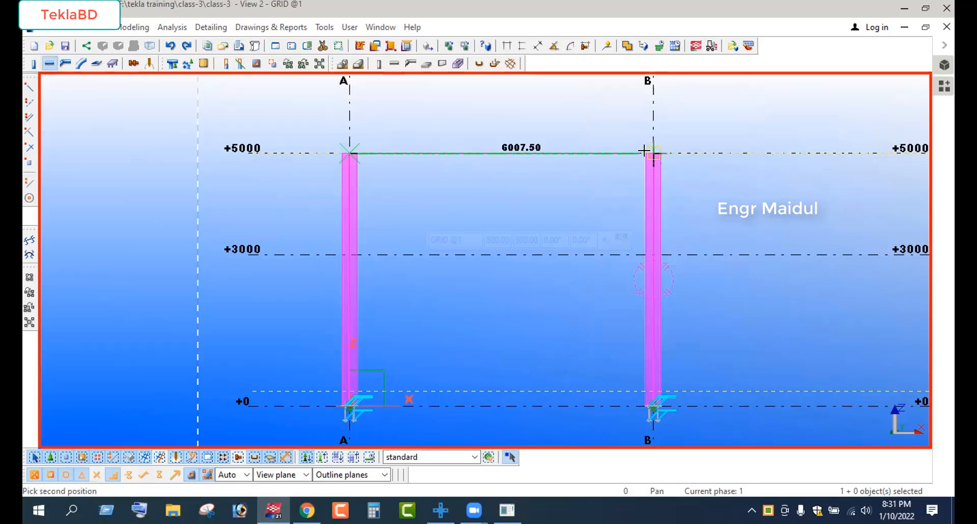
click(645, 151)
right_click(555, 105)
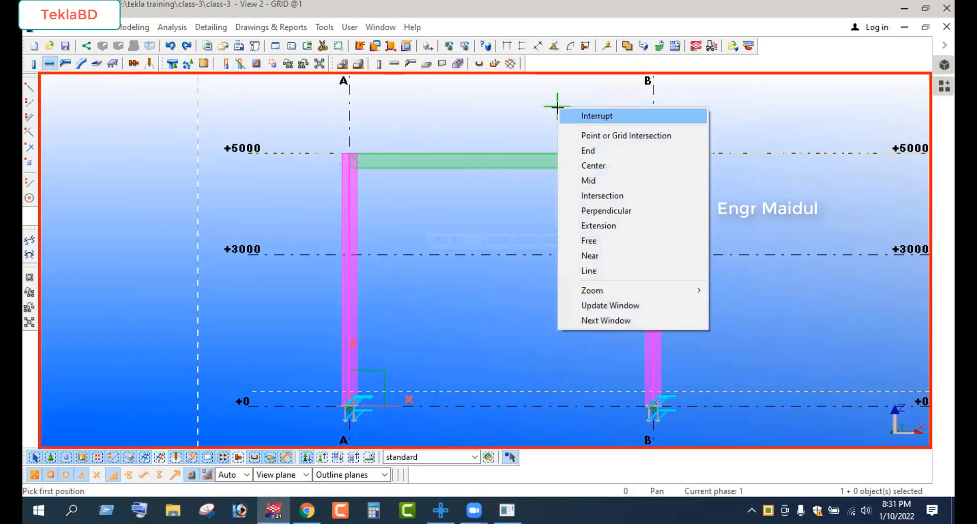
click(562, 114)
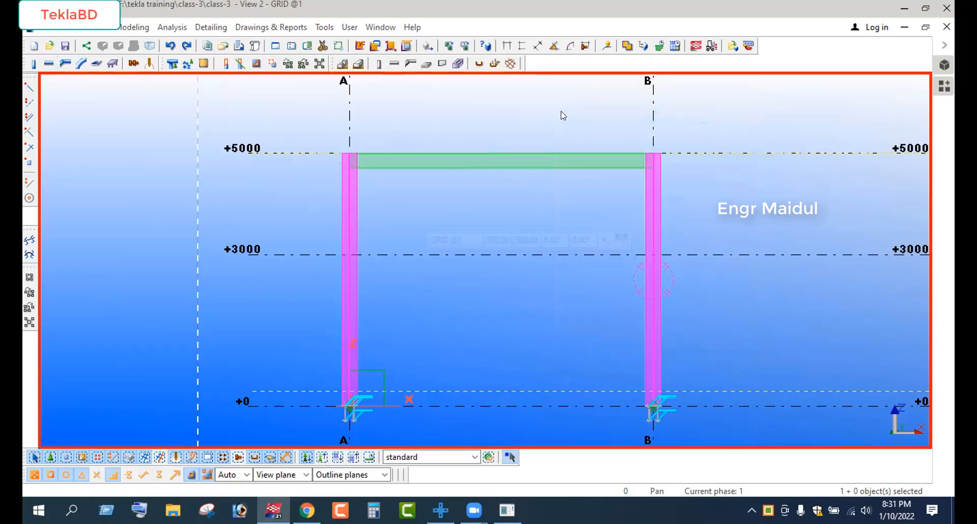
Examine the beam's joint with column B, and switch from the GRID @1 view to the 3D view.
scroll(646, 163, up, 6)
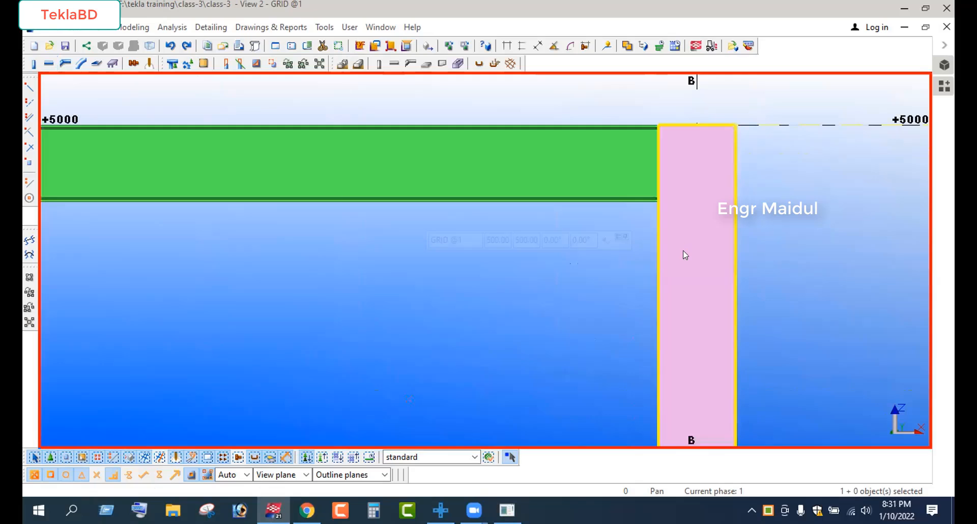
scroll(621, 233, down, 1)
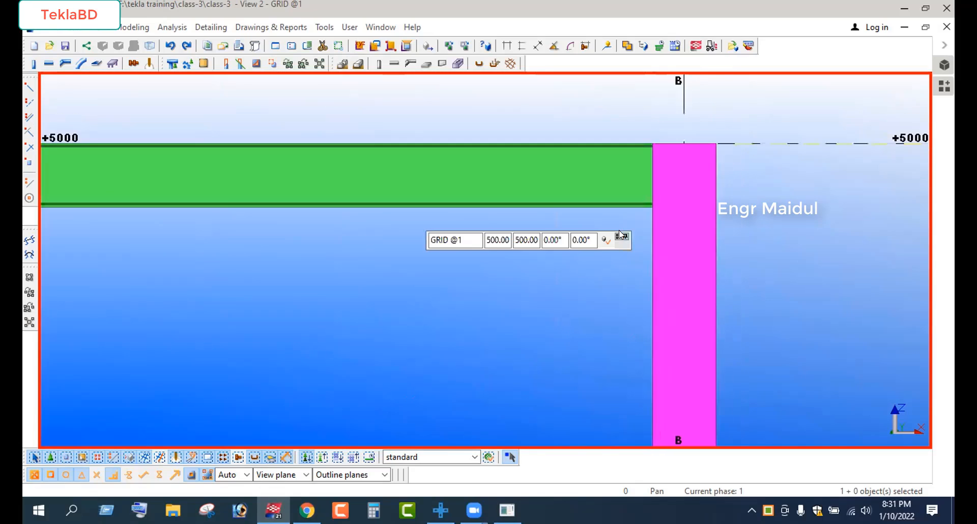
scroll(400, 260, down, 1)
right_click(375, 239)
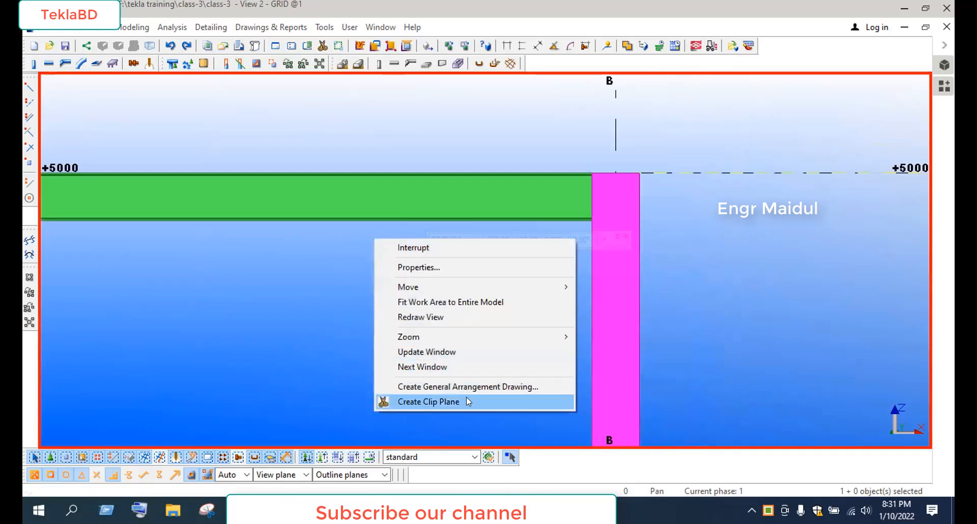
click(465, 368)
scroll(395, 313, down, 2)
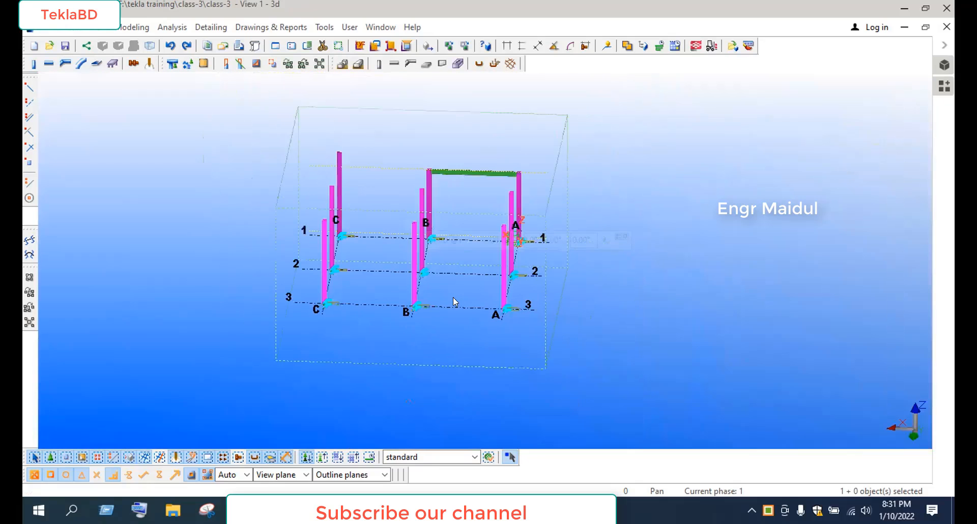
Examine the beam's end joint at the top of column A on grid 1 in the 3D view.
ctrl+middle_drag(582, 304, 245, 319)
scroll(203, 244, up, 6)
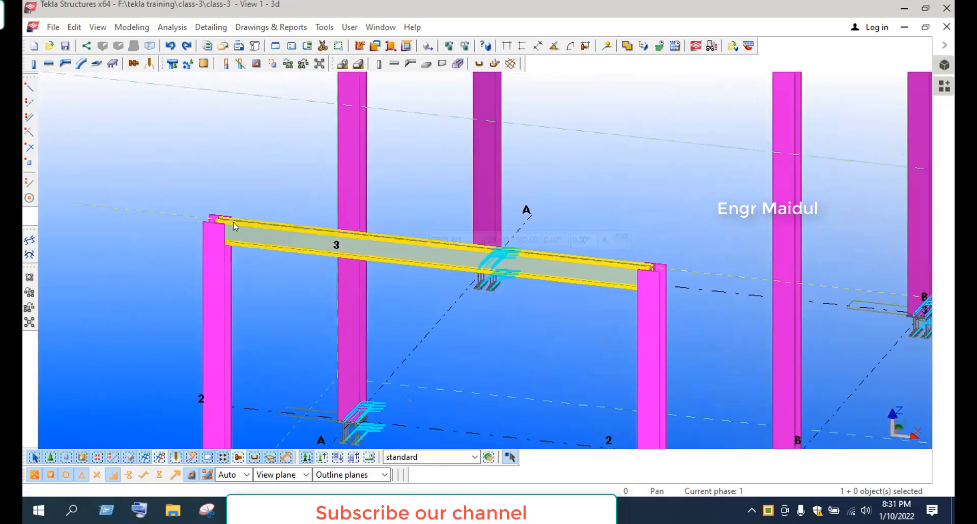
ctrl+middle_drag(232, 258, 211, 286)
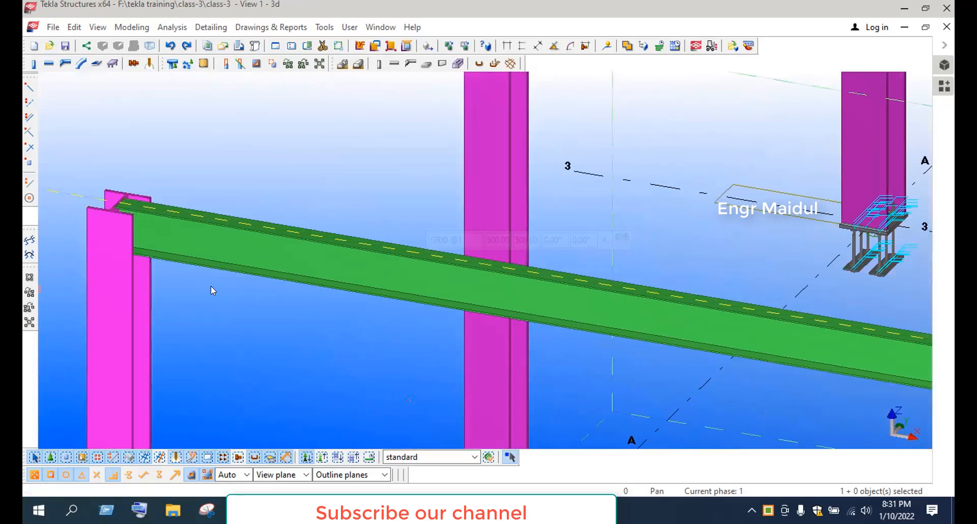
click(132, 231)
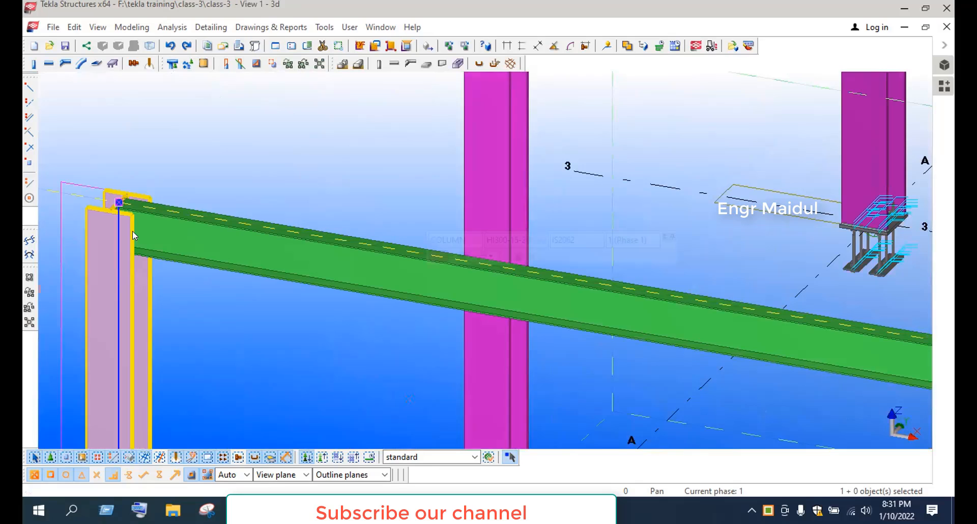
click(181, 152)
right_click(182, 147)
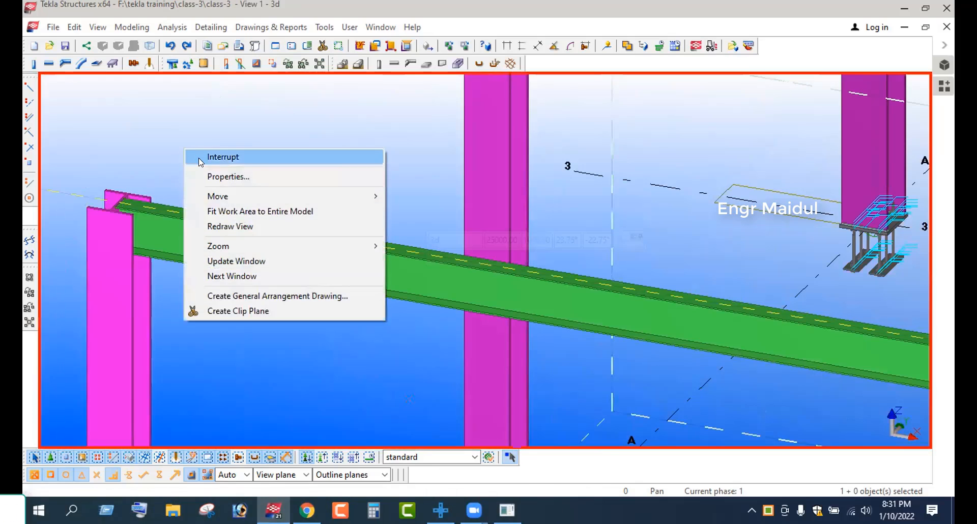
click(199, 156)
double_click(200, 155)
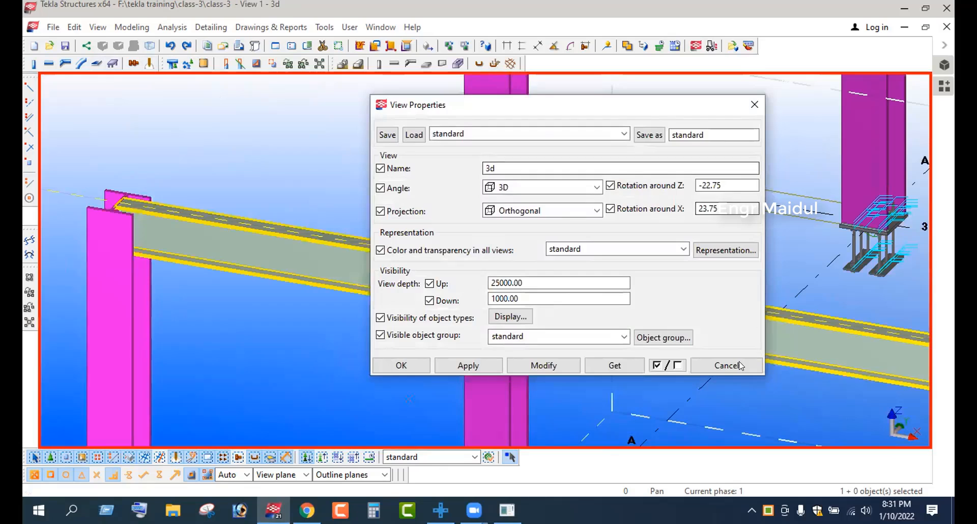
key(Escape)
scroll(144, 216, up, 3)
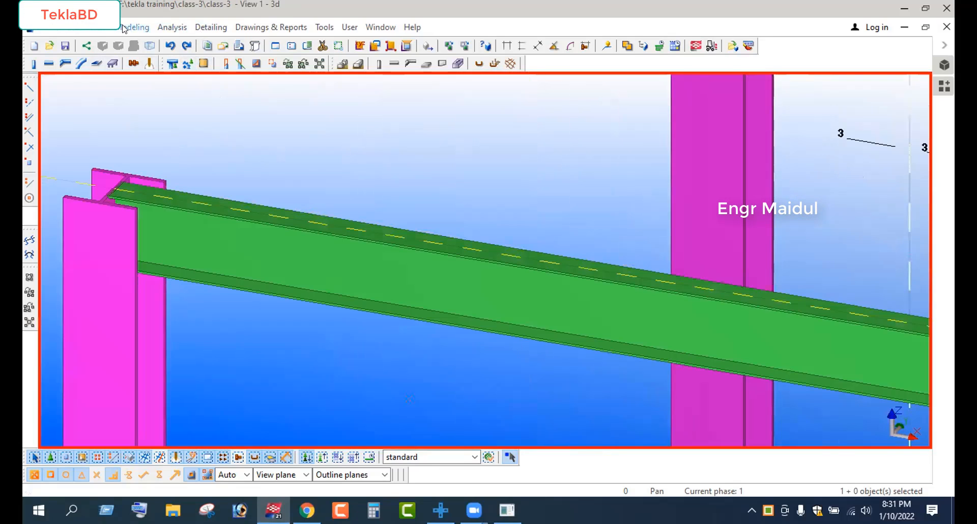
Set the rotation point at the beam's column A end with Rotate With Mouse, and inspect the beam-to-column joints from several sides.
click(70, 28)
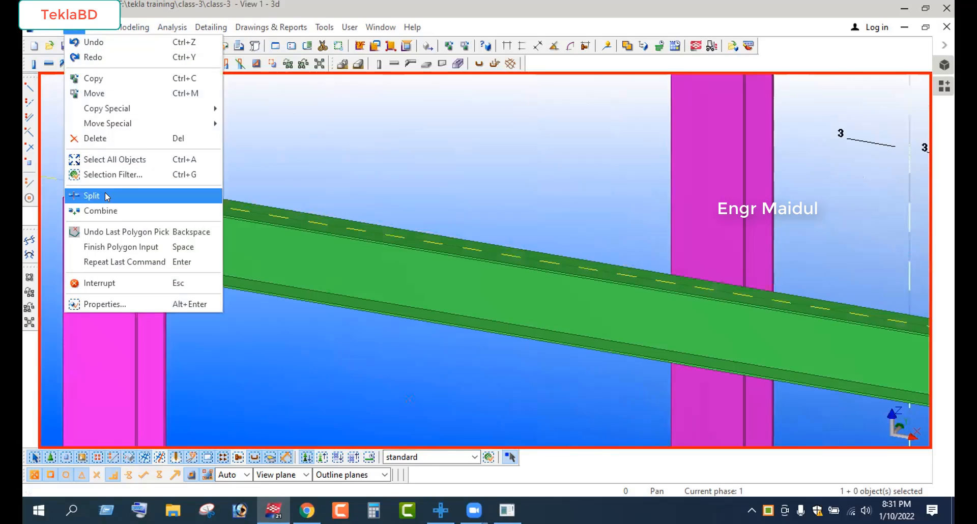
mouse_move(134, 27)
mouse_move(98, 27)
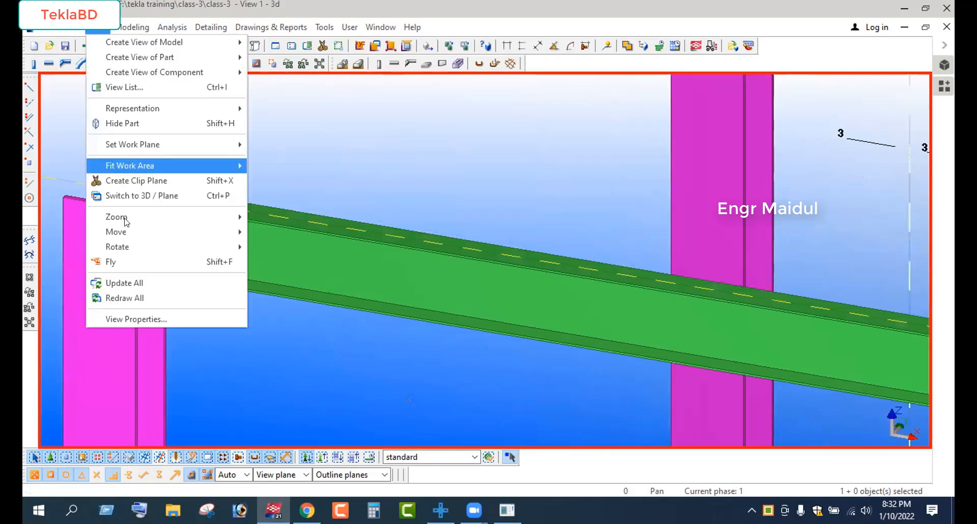
mouse_move(136, 246)
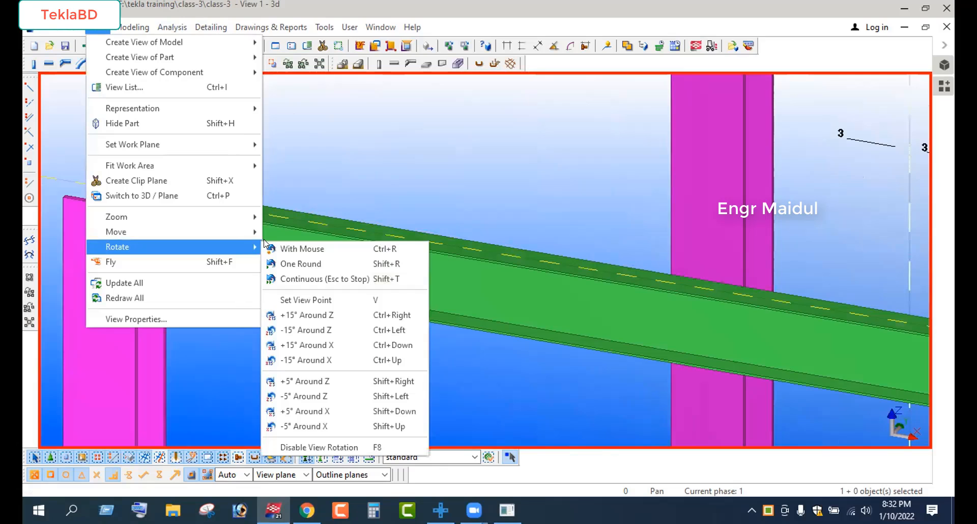
click(290, 248)
click(155, 235)
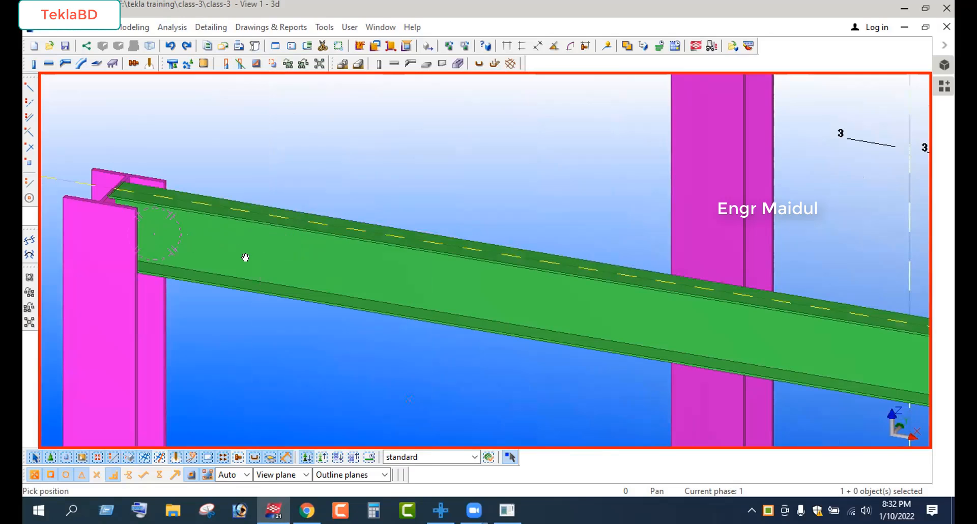
middle_drag(245, 257, 178, 270)
scroll(182, 271, up, 6)
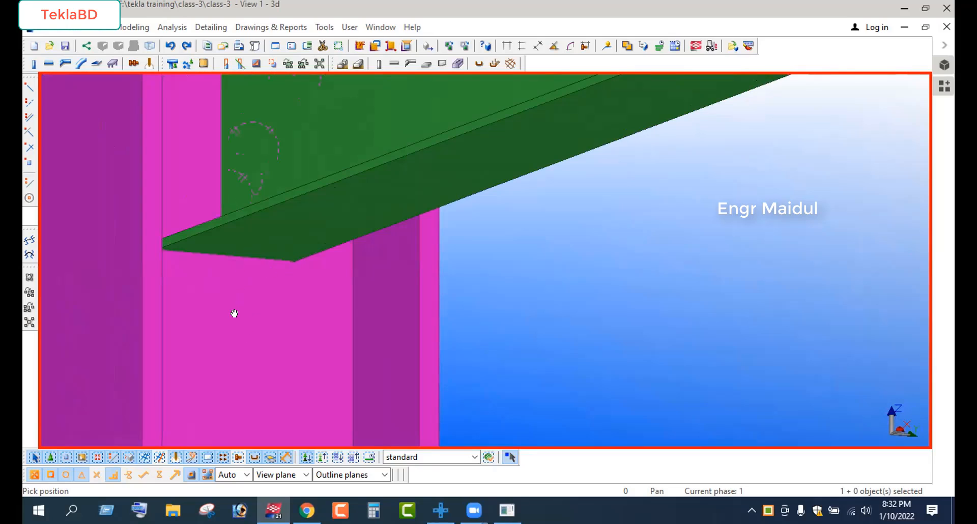
ctrl+middle_drag(239, 293, 389, 292)
scroll(269, 204, down, 10)
scroll(264, 189, up, 8)
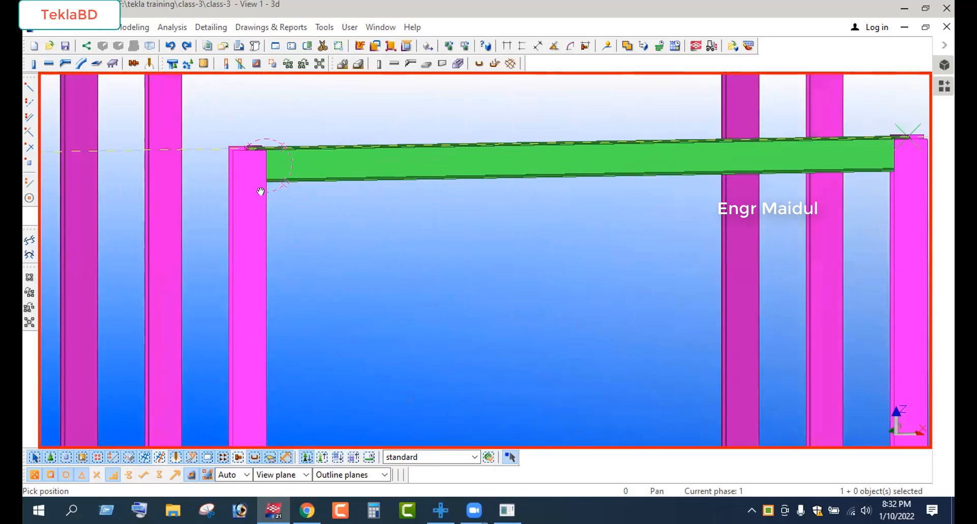
scroll(261, 191, down, 2)
ctrl+middle_drag(261, 192, 632, 245)
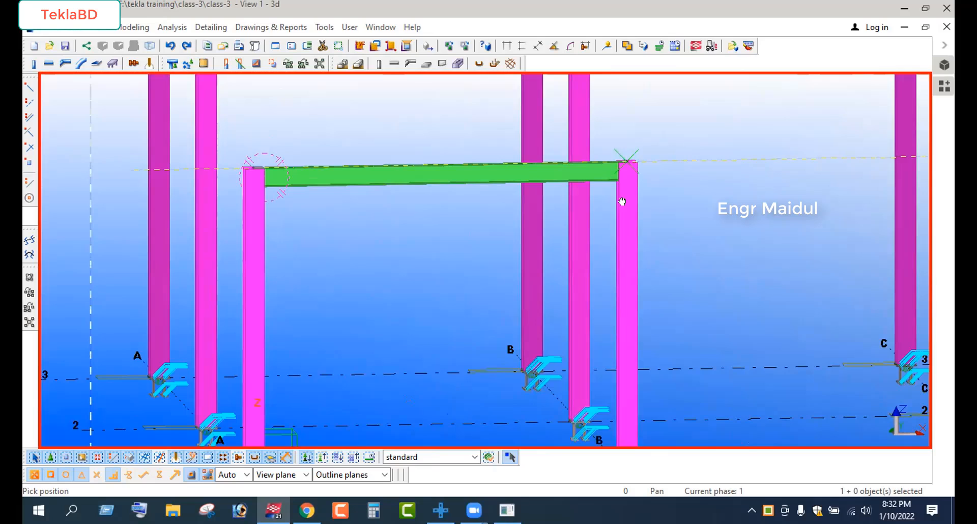
right_click(410, 134)
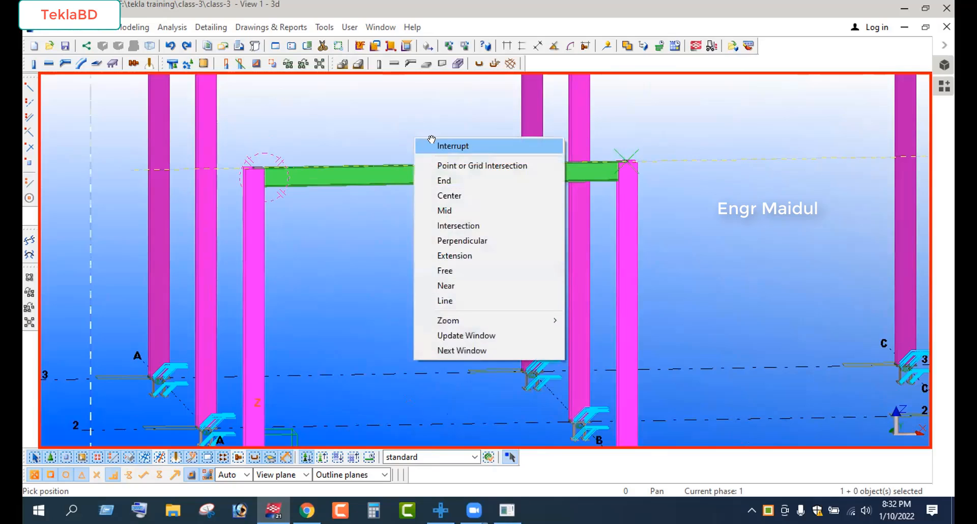
click(428, 138)
Move the construction line at the beam's top level linearly by dX 0, dY 0 and dZ -600.
click(432, 175)
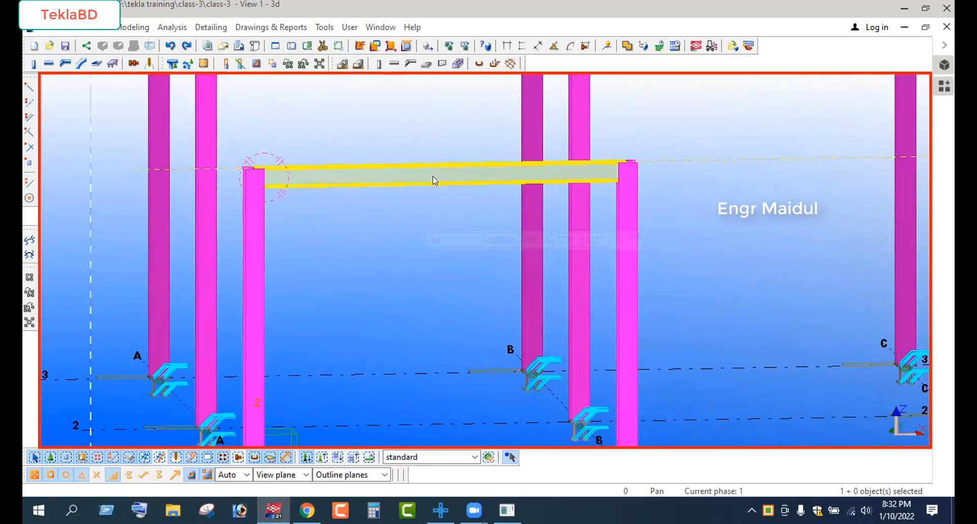
click(677, 162)
ctrl+middle_drag(476, 190, 397, 197)
scroll(384, 207, down, 1)
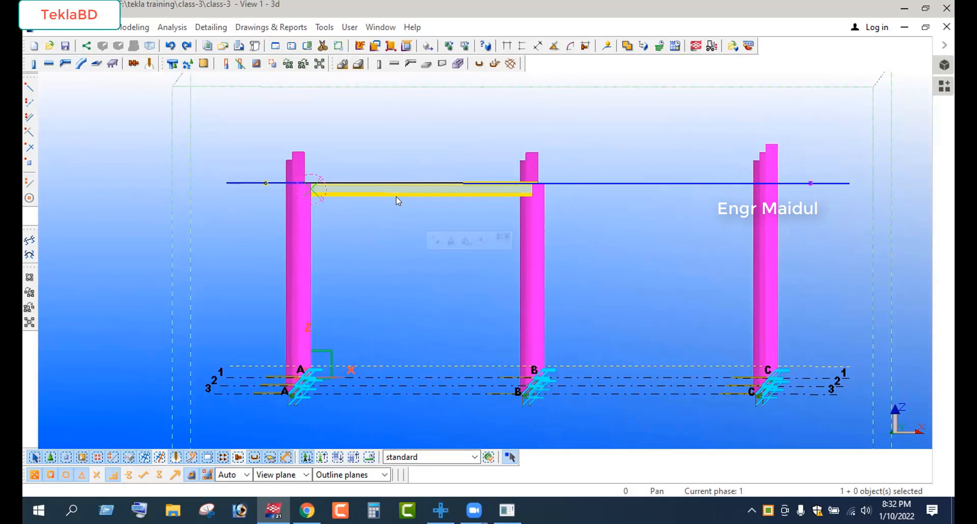
right_click(377, 222)
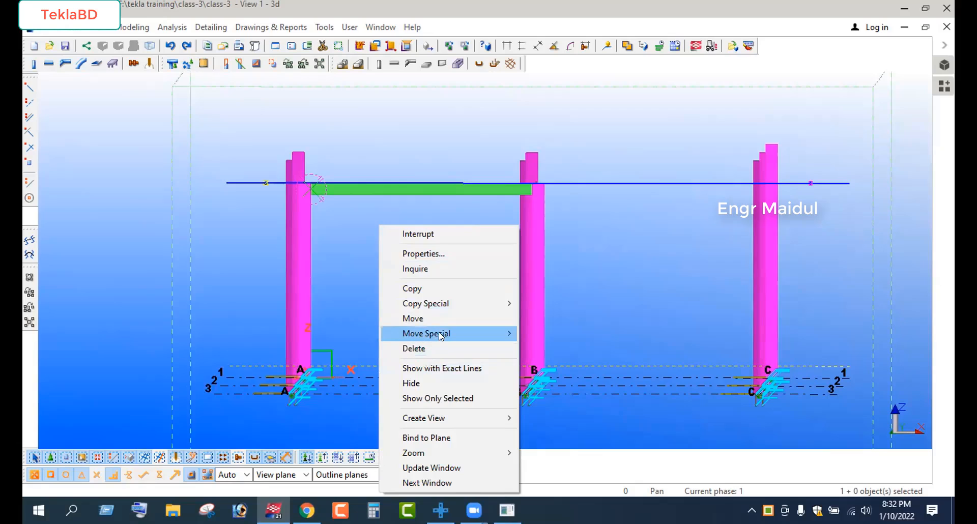
mouse_move(441, 336)
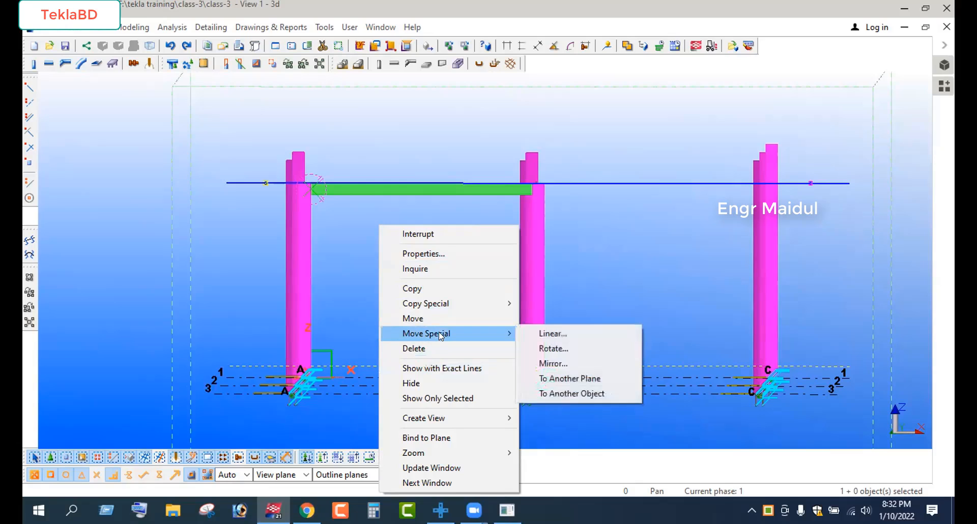
click(550, 337)
drag(604, 148, 644, 192)
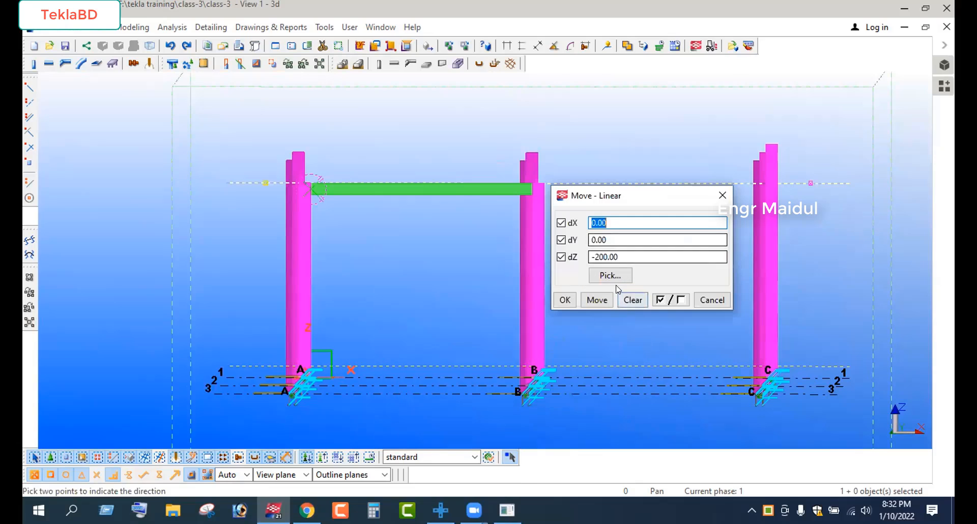
click(630, 300)
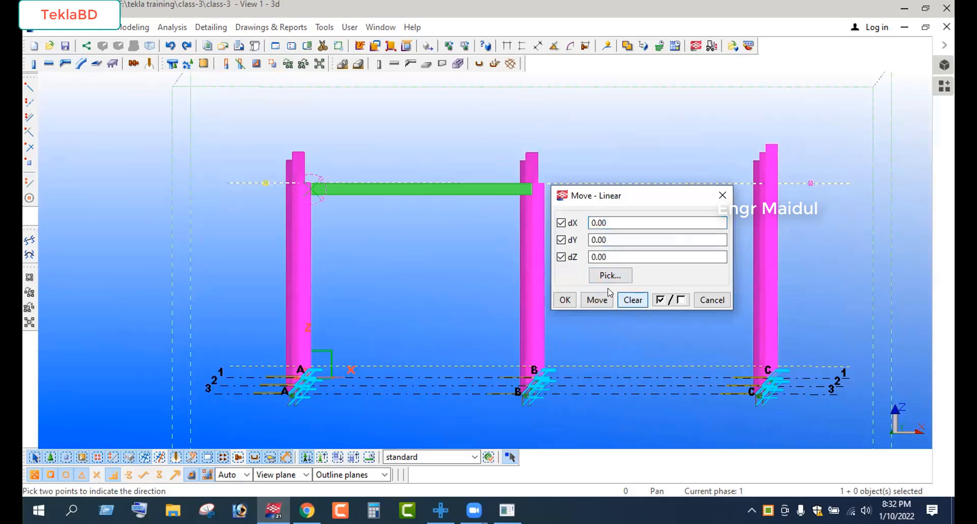
double_click(598, 257)
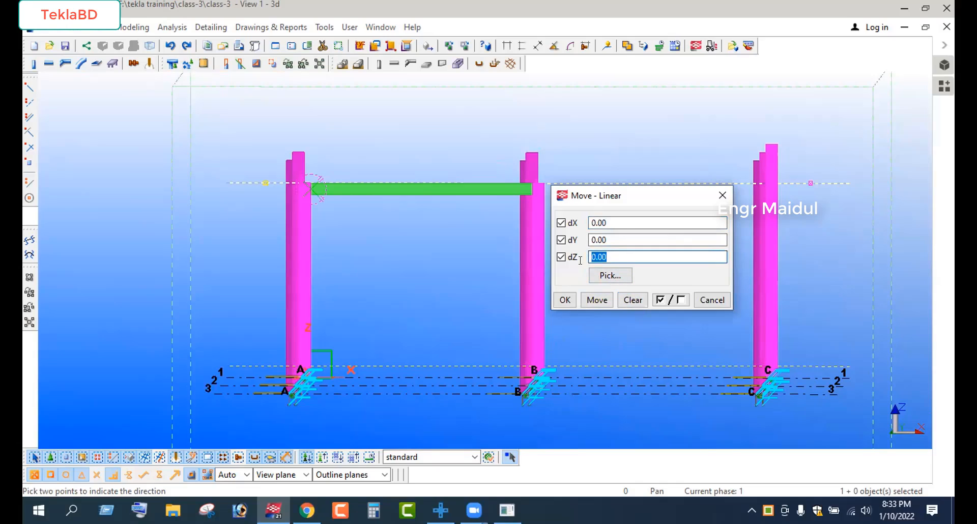
text(-6)
click(597, 300)
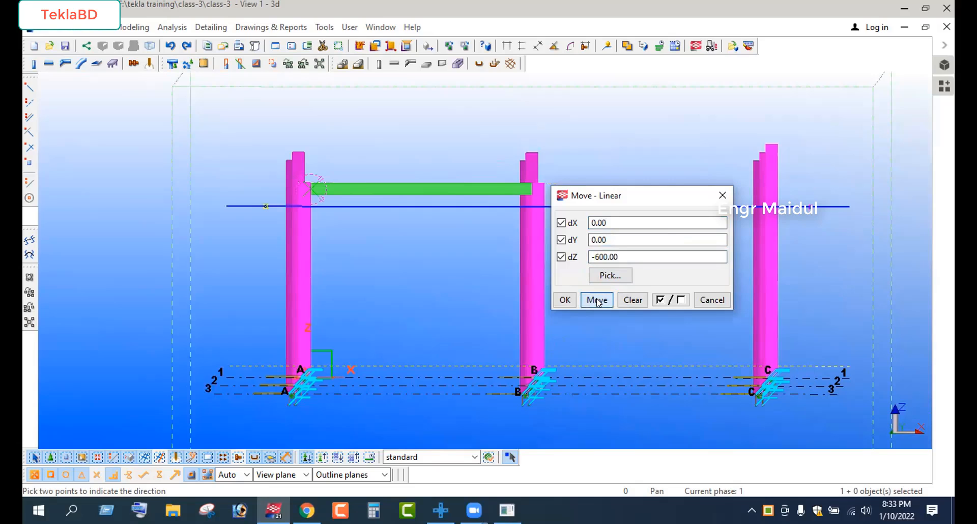
click(565, 300)
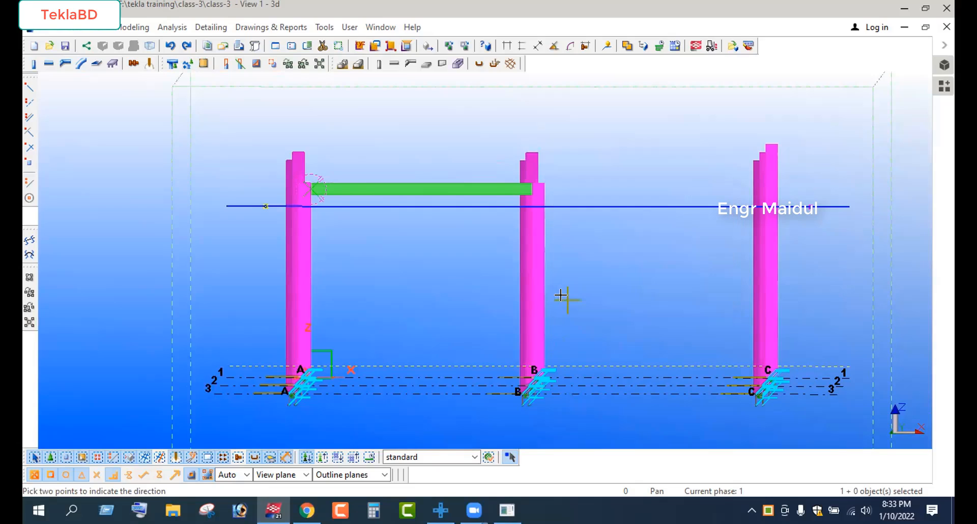
right_click(589, 134)
click(595, 147)
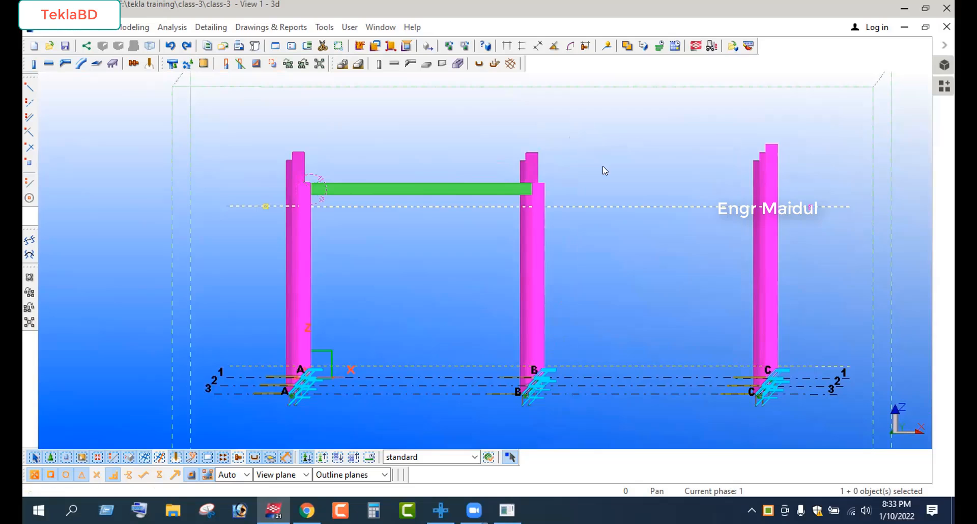
Switch from the 3D view to the GRID @1 view of the frame between columns A and B.
right_click(395, 127)
click(445, 383)
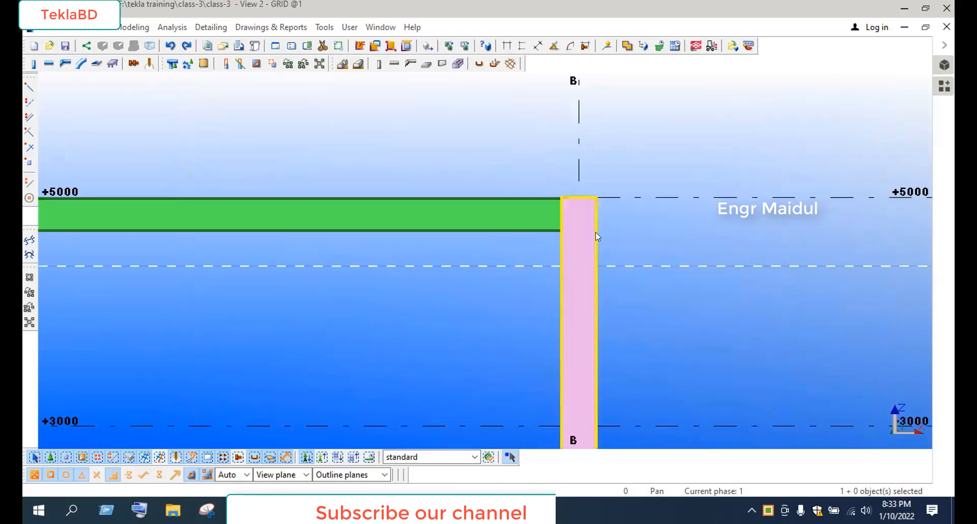
scroll(616, 239, down, 2)
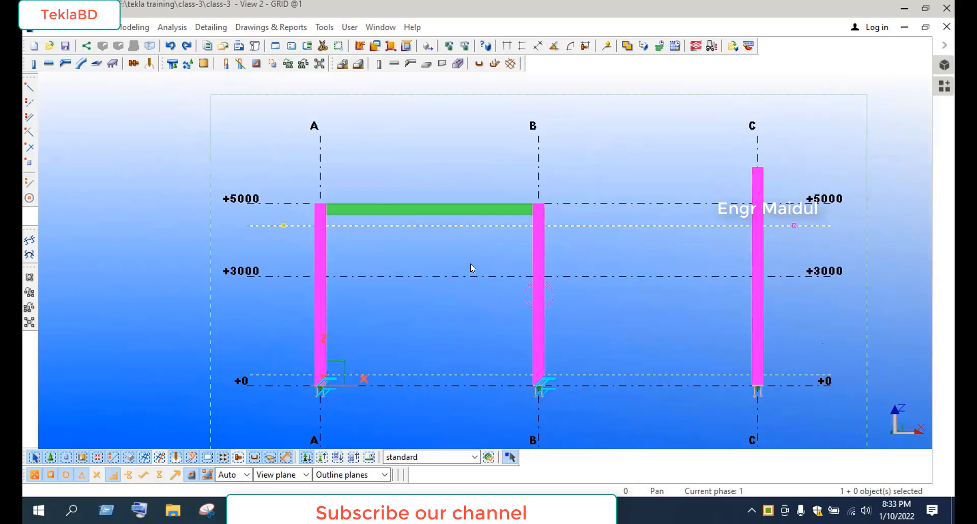
scroll(326, 346, up, 3)
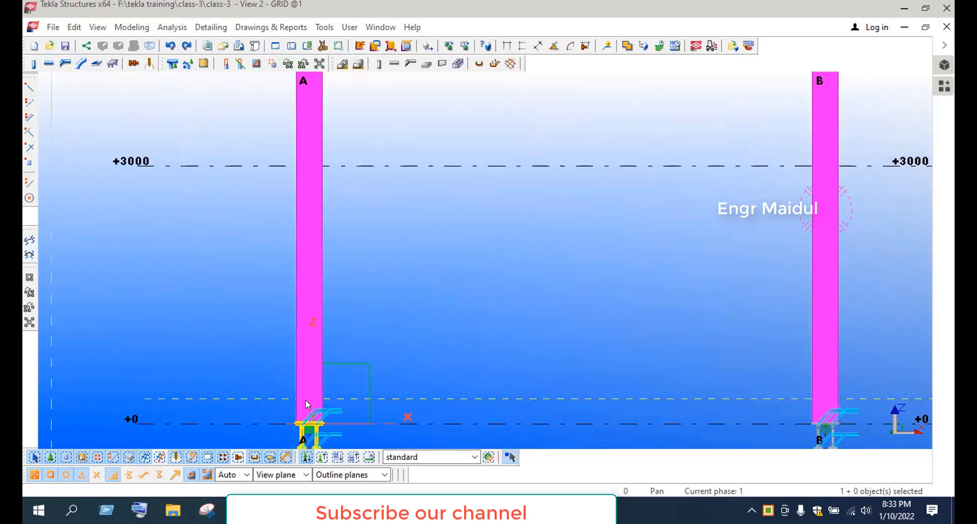
scroll(269, 363, down, 3)
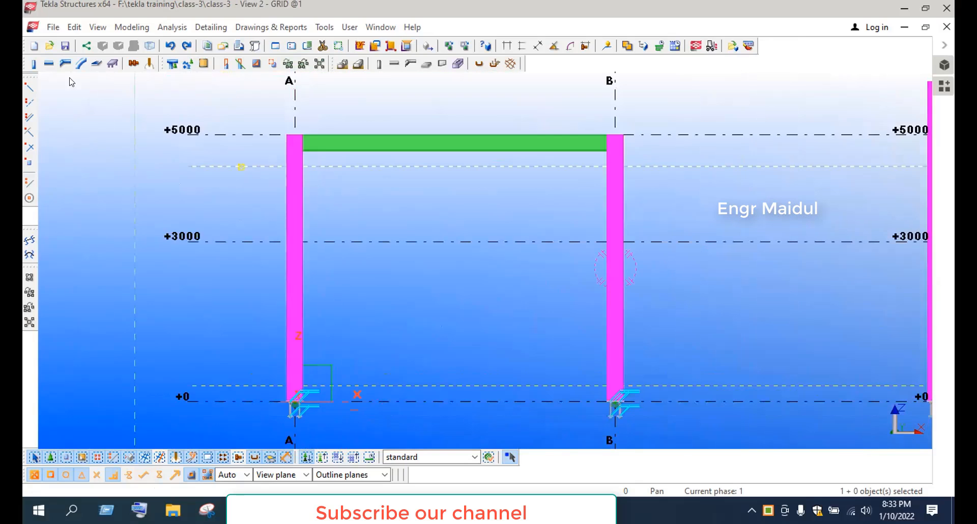
Model a diagonal beam from column B's centreline on the upper construction line to column A's centreline on the lower construction line.
click(49, 64)
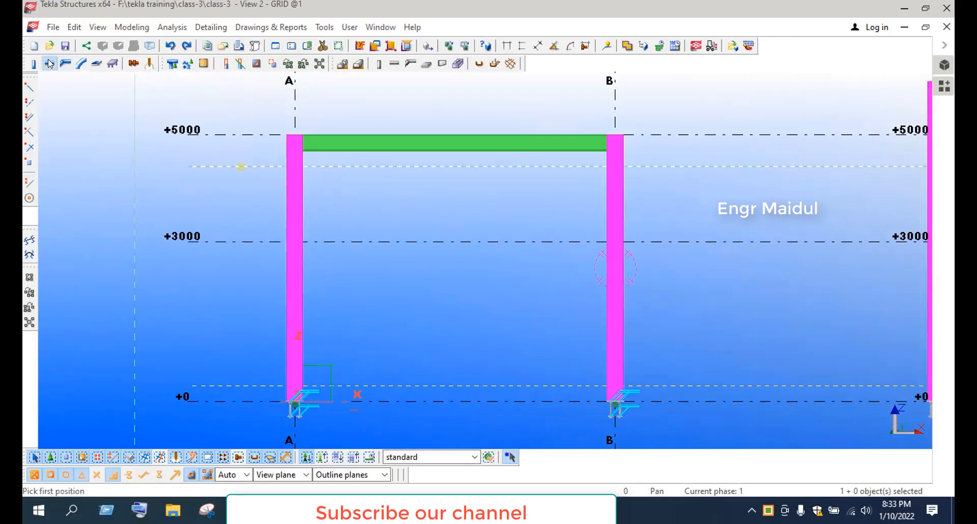
scroll(614, 164, up, 5)
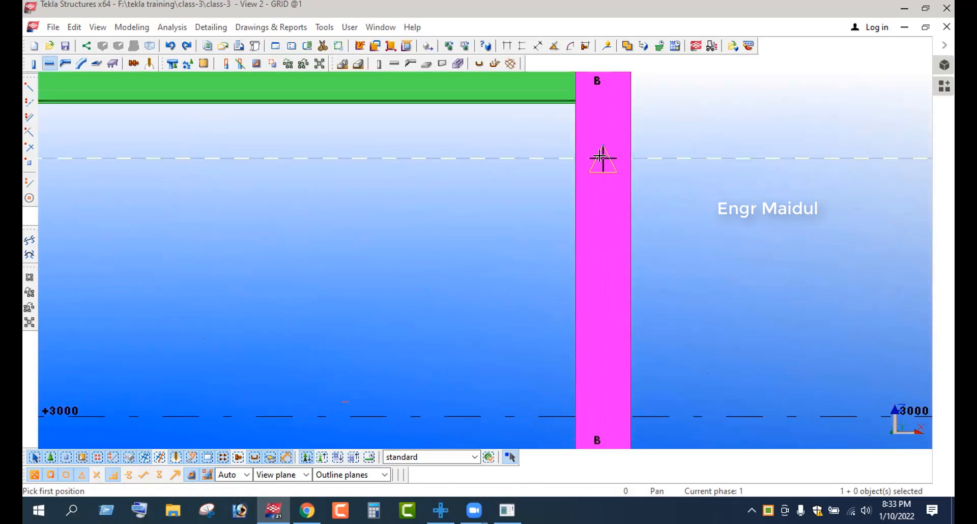
click(601, 156)
scroll(602, 156, down, 4)
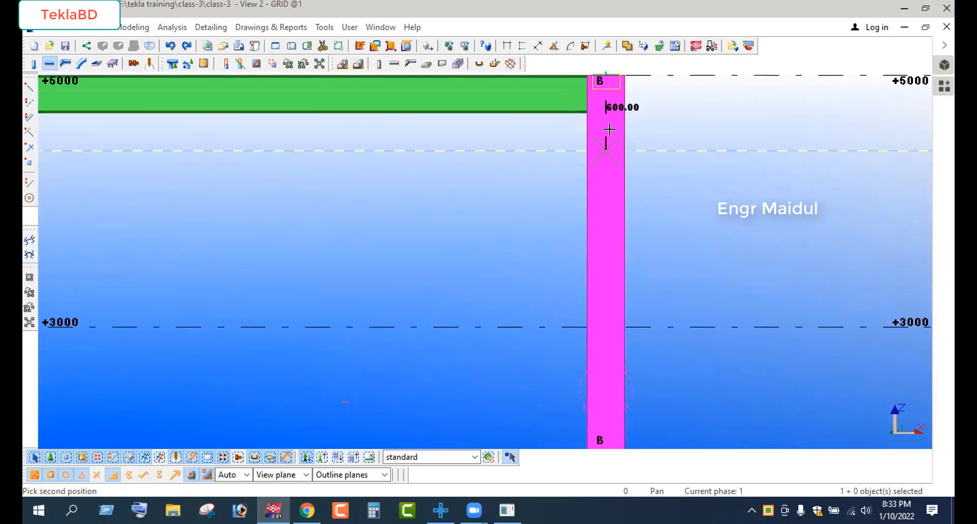
scroll(609, 147, down, 3)
scroll(362, 318, up, 5)
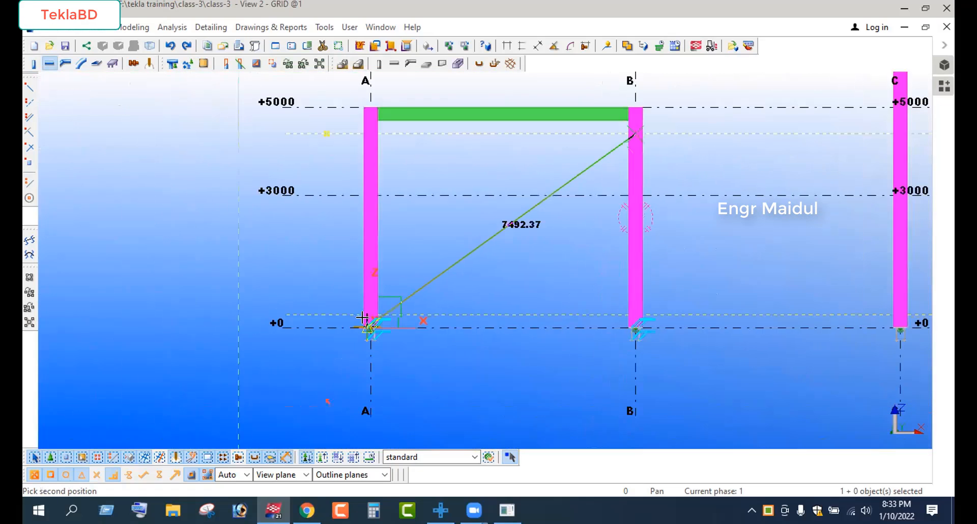
scroll(364, 315, up, 2)
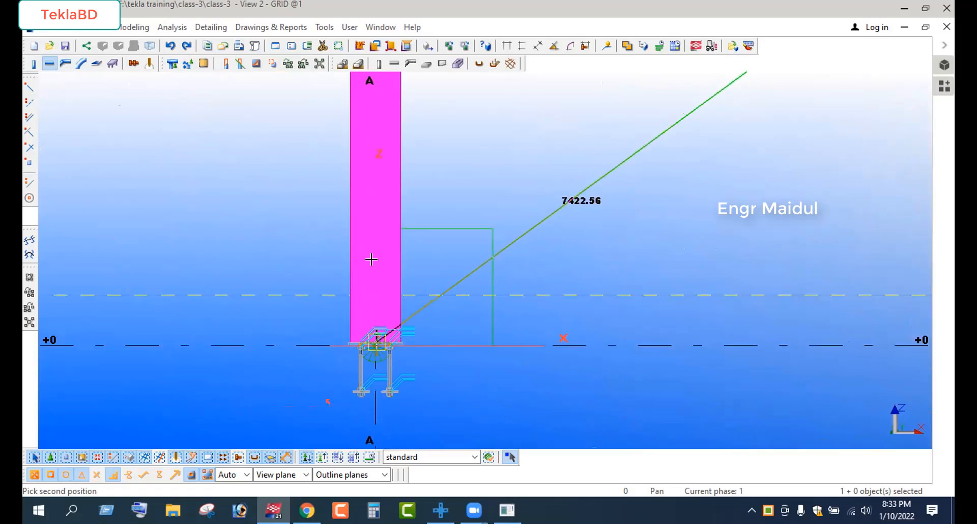
scroll(372, 287, up, 5)
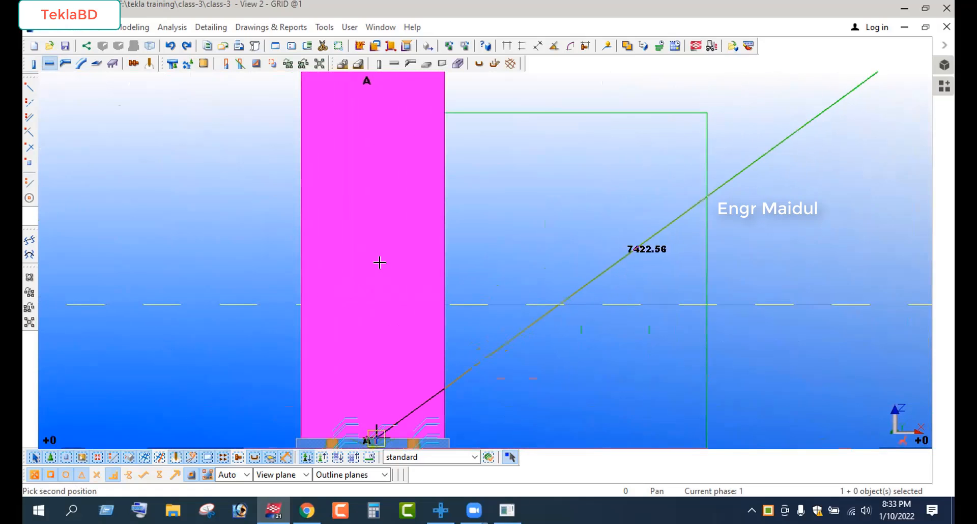
scroll(376, 262, down, 2)
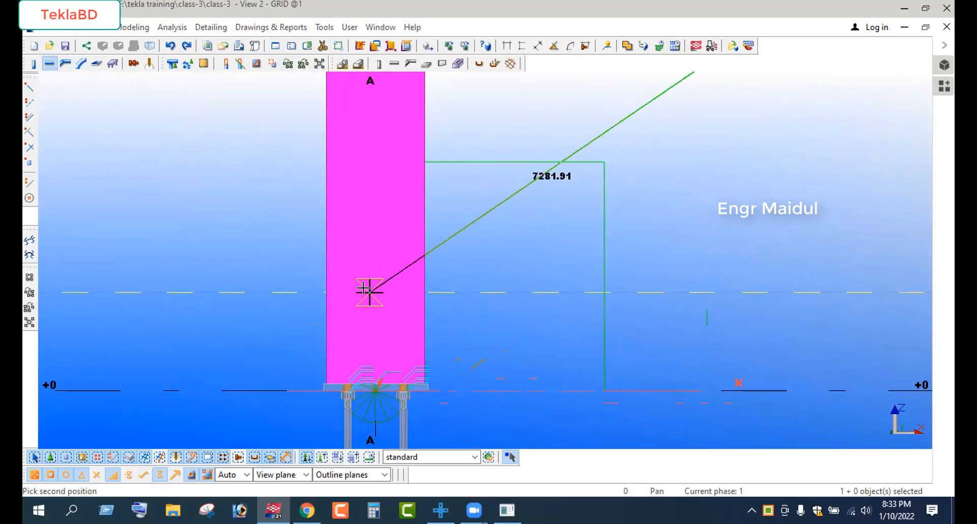
click(144, 476)
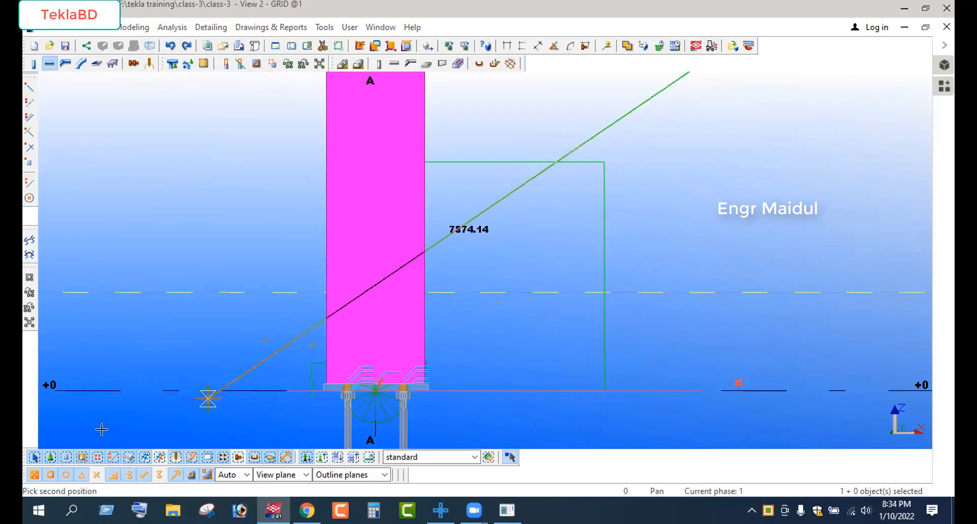
click(374, 289)
scroll(288, 352, down, 2)
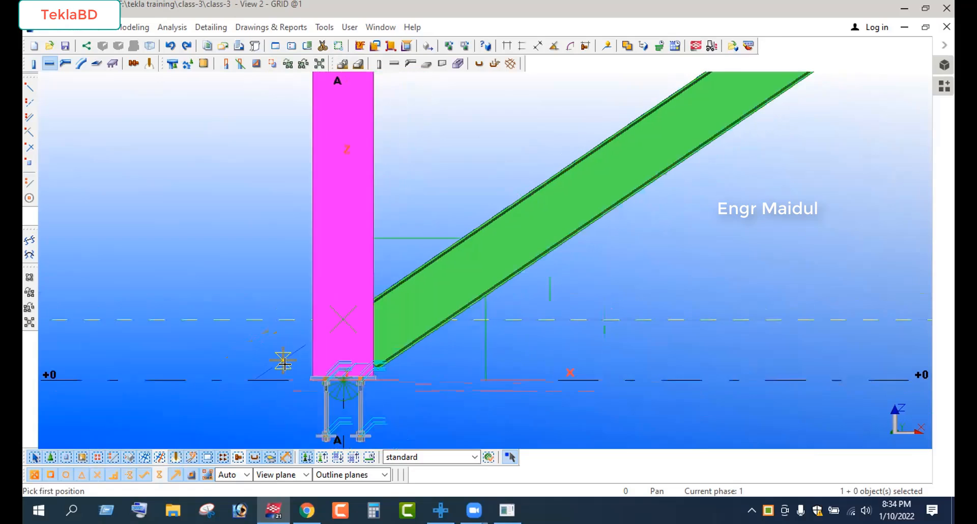
scroll(284, 362, down, 5)
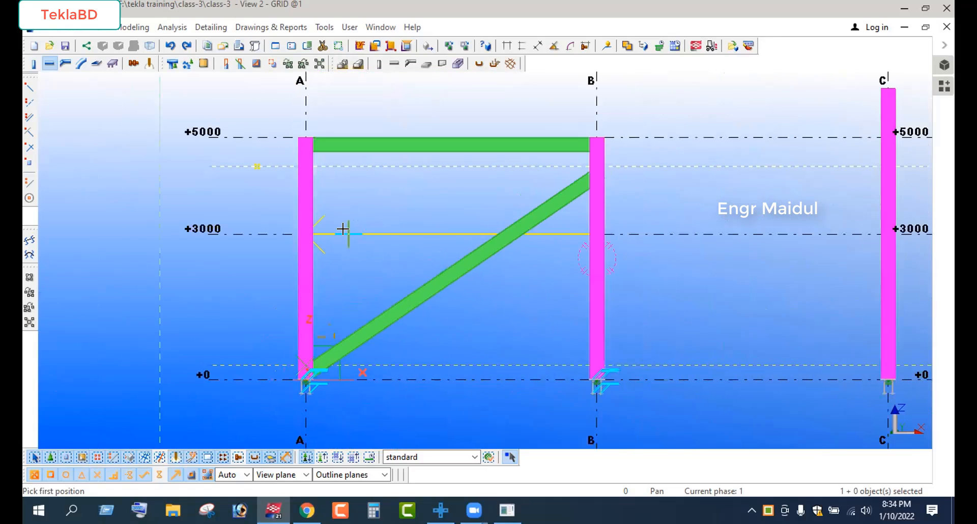
right_click(353, 206)
click(359, 216)
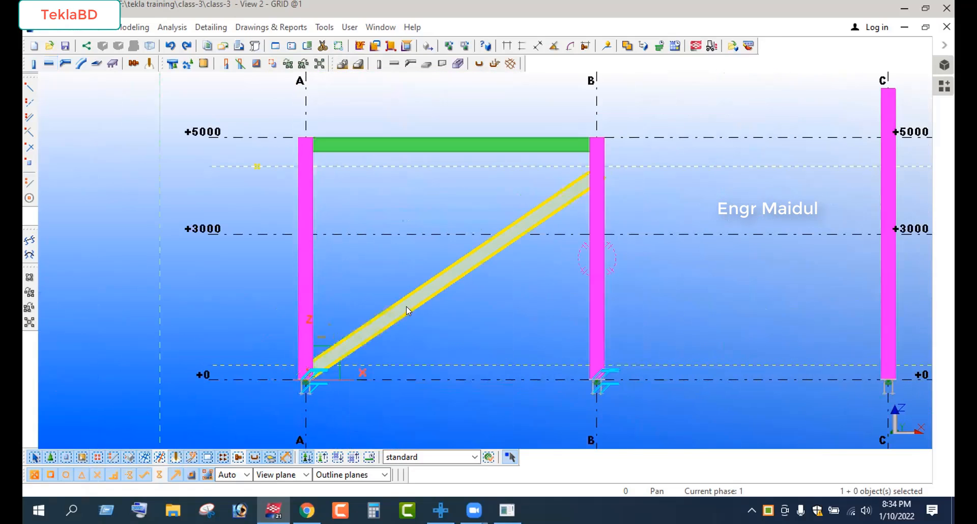
Examine how the diagonal brace's lower end meets column A, selecting the brace and the column alternately.
scroll(275, 383, up, 5)
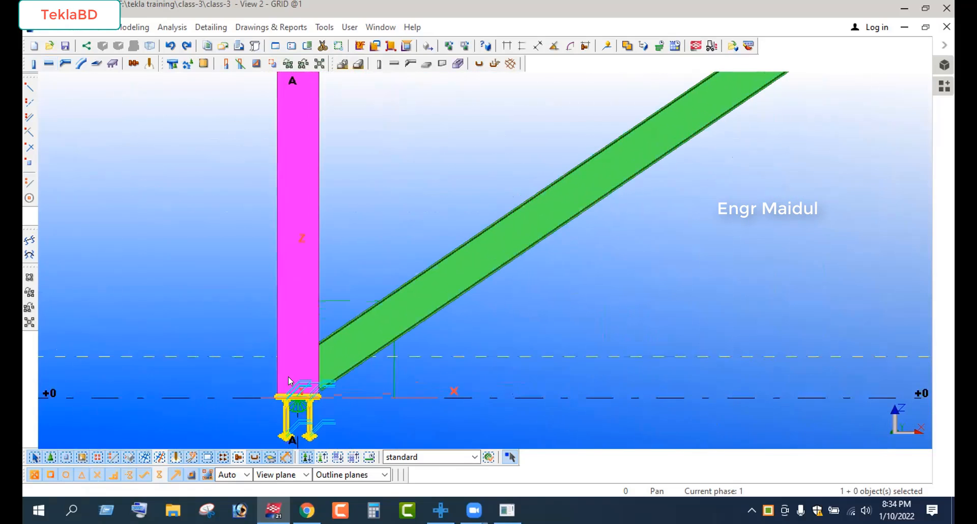
click(289, 373)
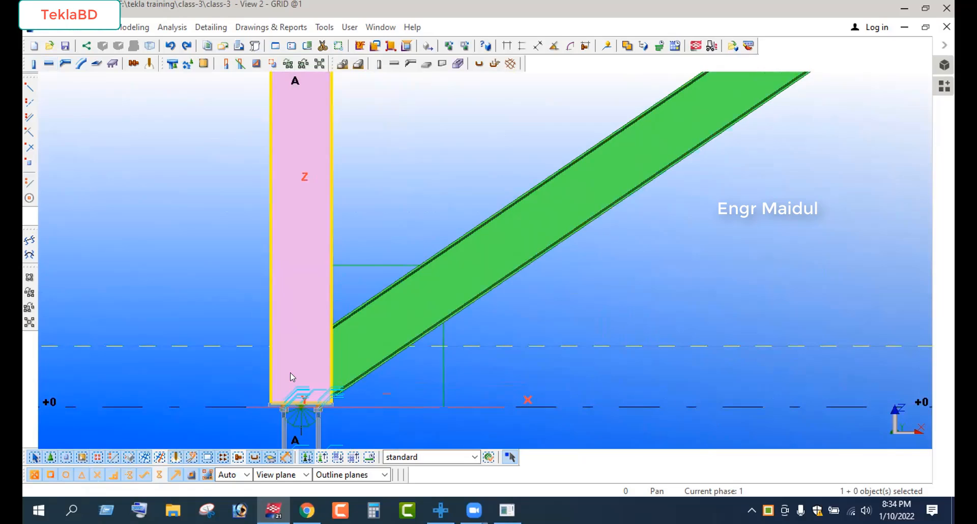
click(400, 313)
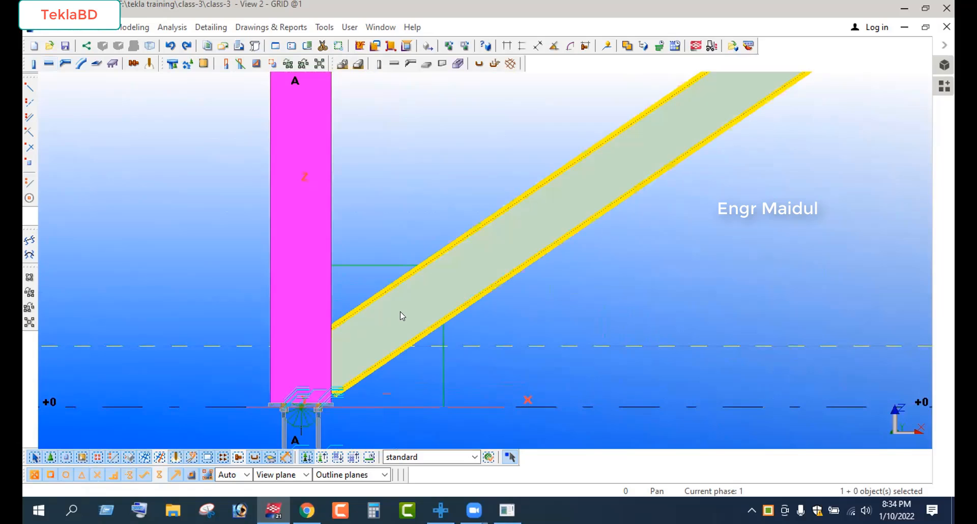
click(408, 244)
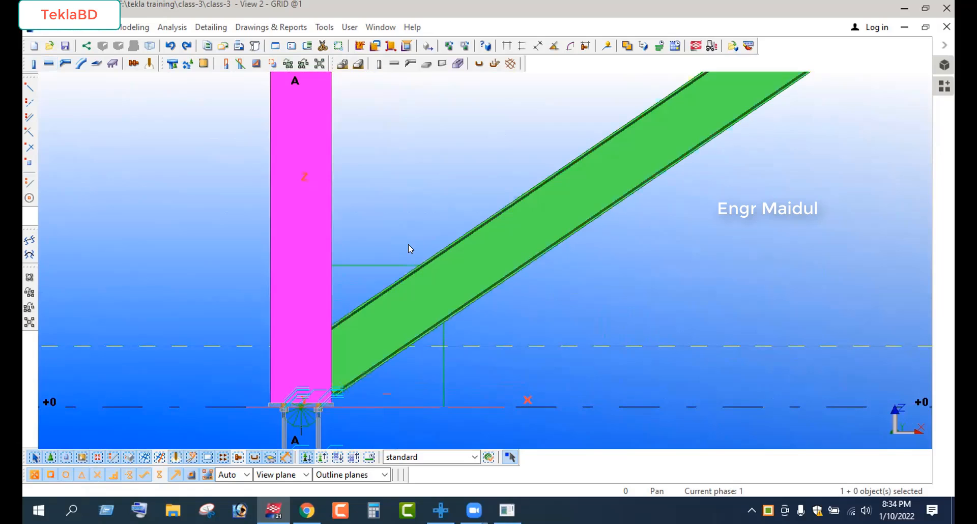
click(447, 250)
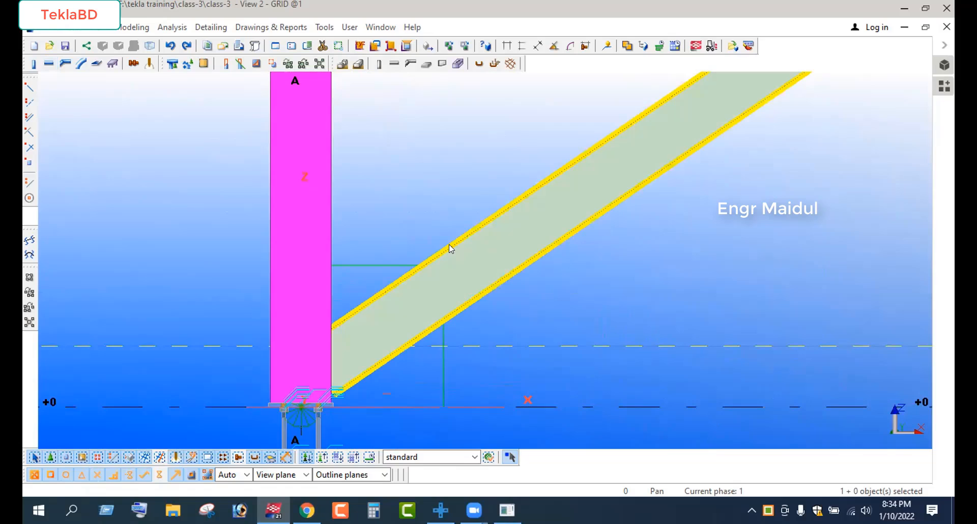
click(419, 254)
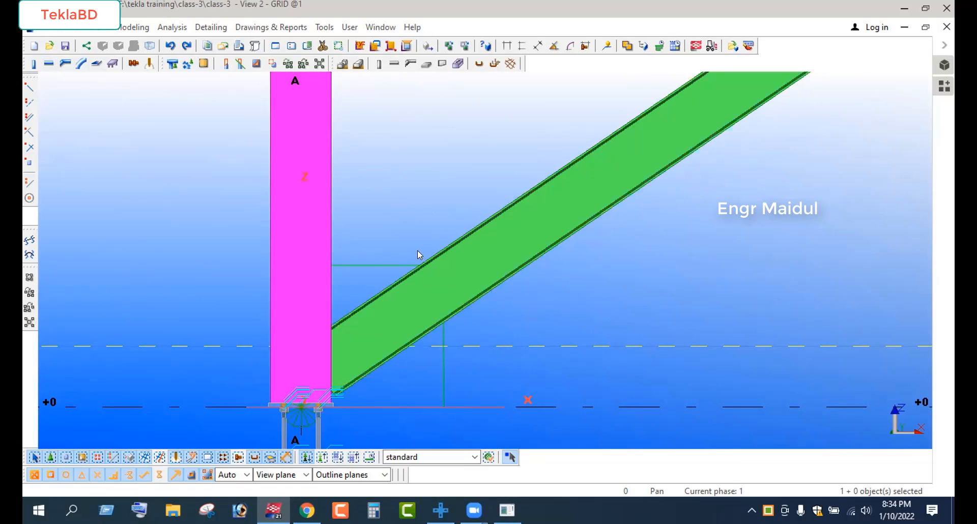
click(431, 256)
click(515, 287)
click(321, 365)
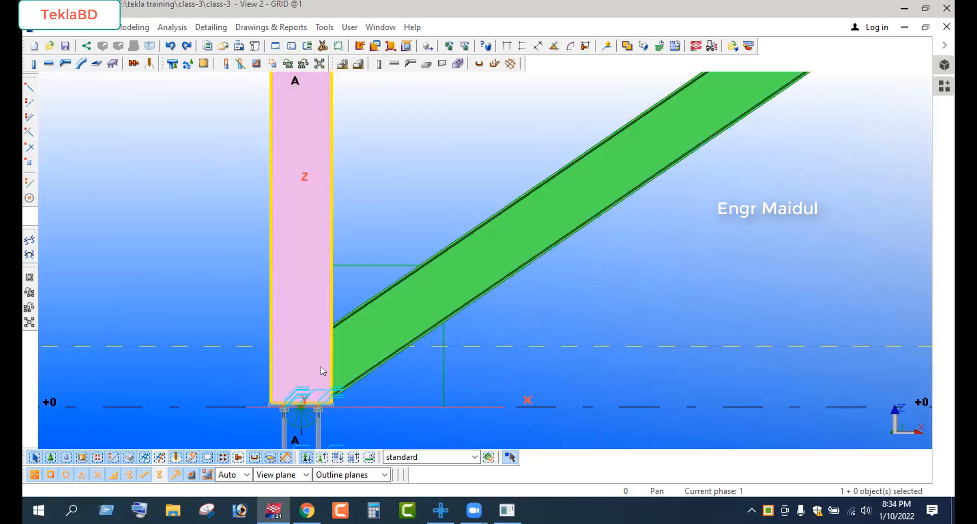
click(430, 296)
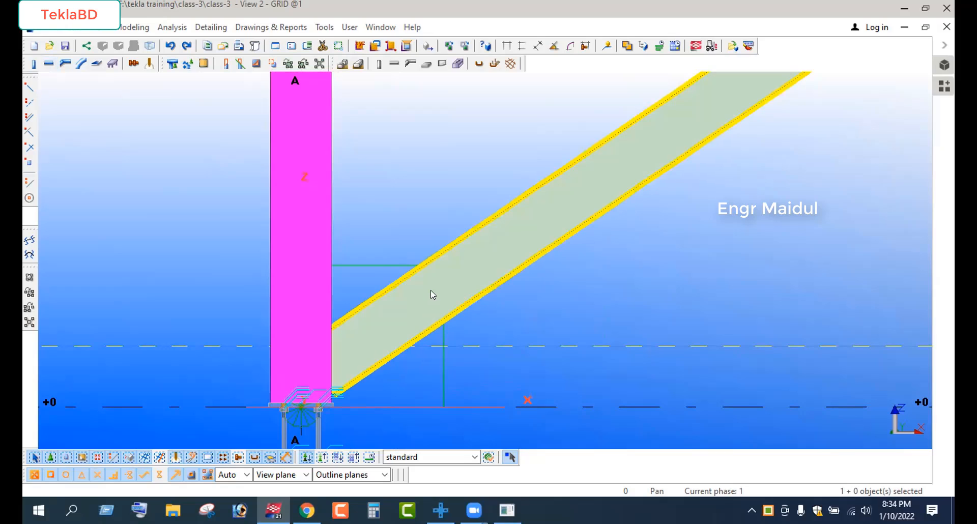
click(323, 330)
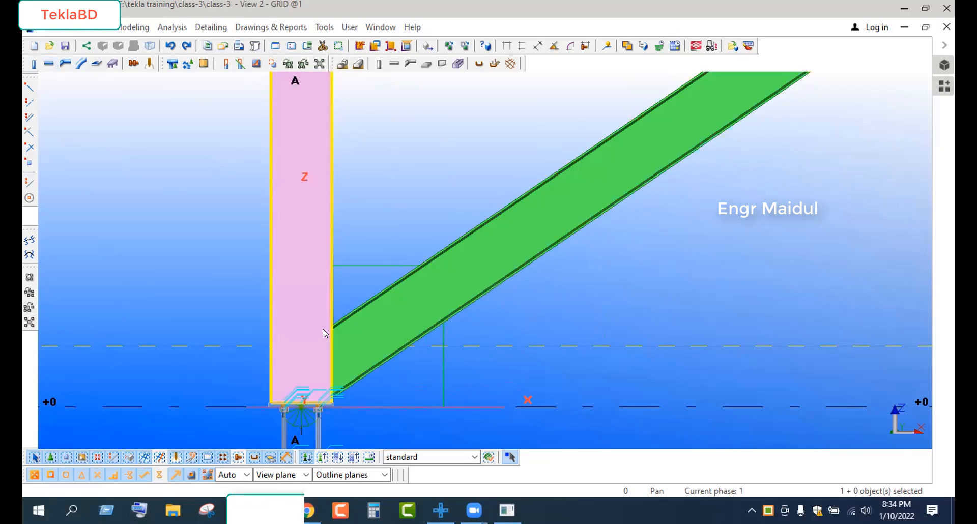
click(344, 331)
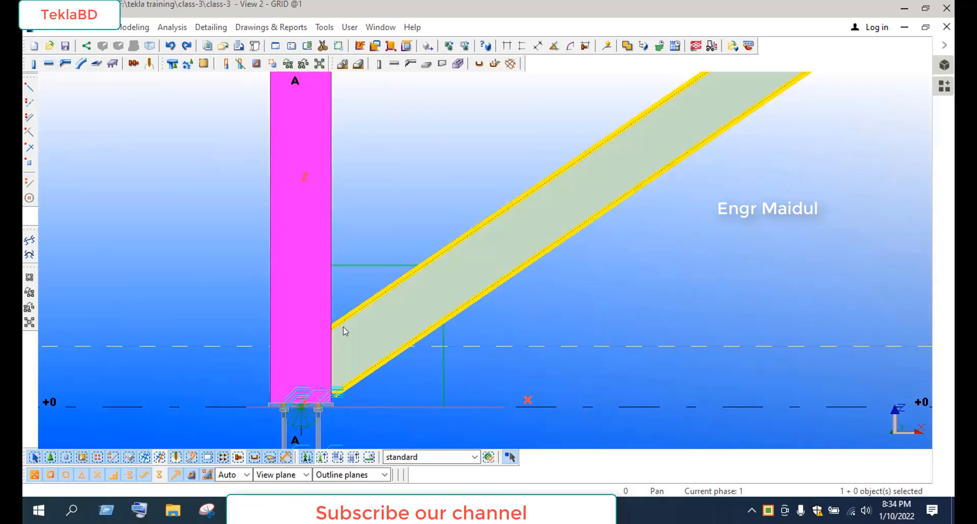
Choose the circular hollow section O from the profile catalog for the diagonal brace between columns A and B.
double_click(407, 281)
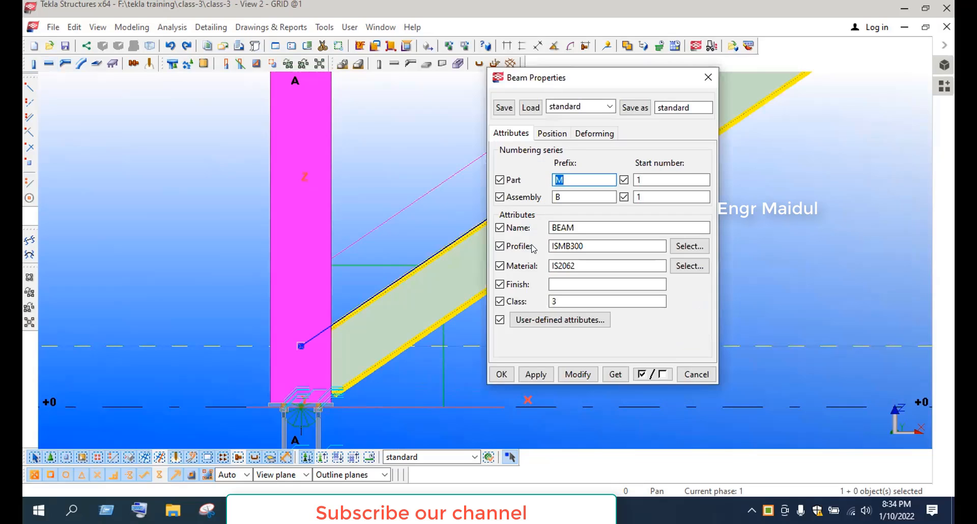
click(695, 246)
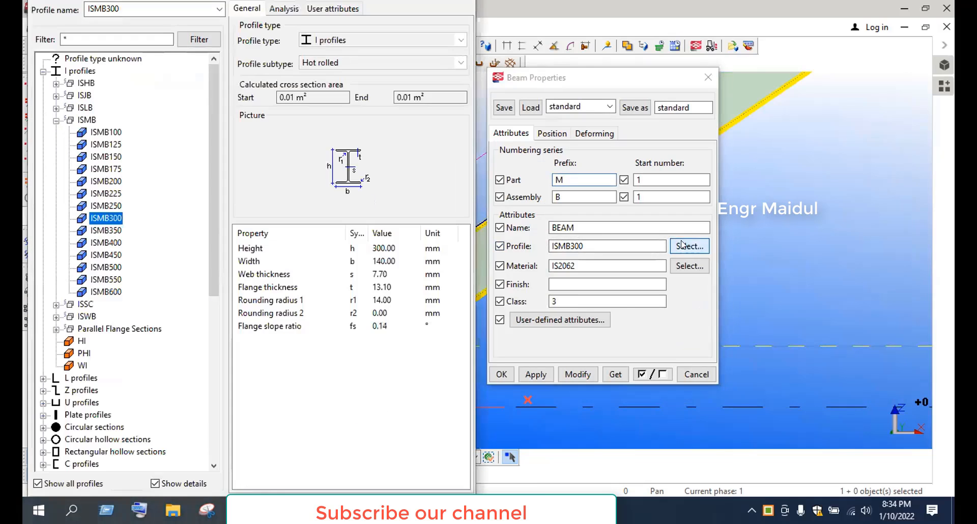
click(56, 120)
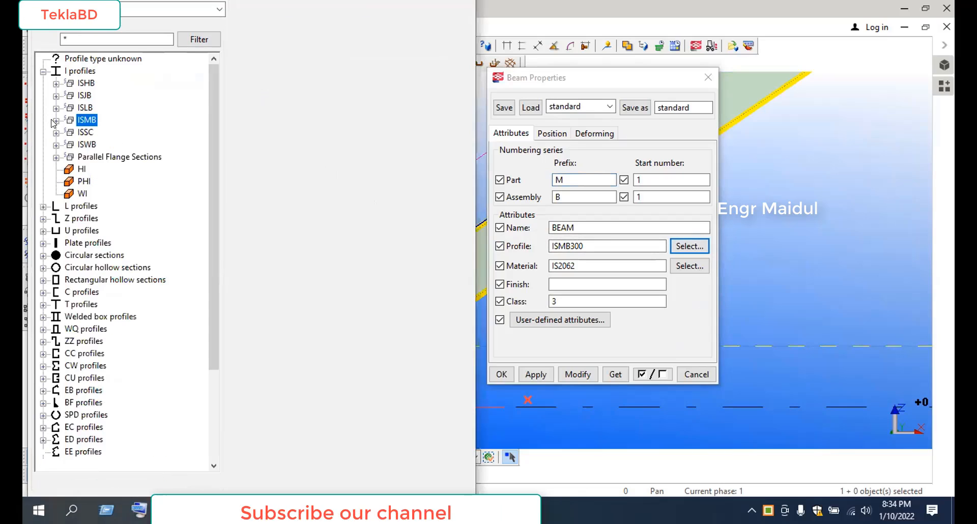
click(44, 72)
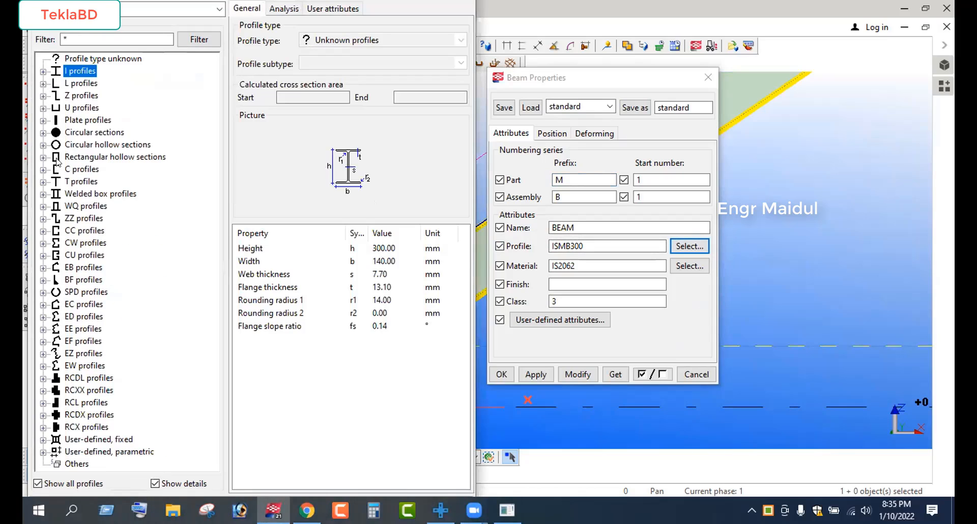
click(44, 145)
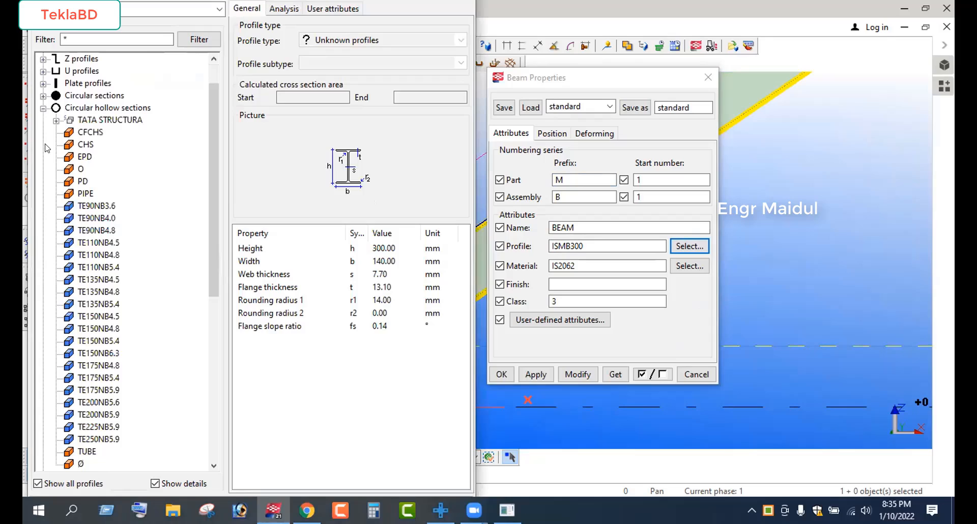
click(80, 169)
Set the hollow section's diameter to 150 mm and plate thickness to 5 mm, and modify the diagonal brace with profile O150*5.
click(407, 249)
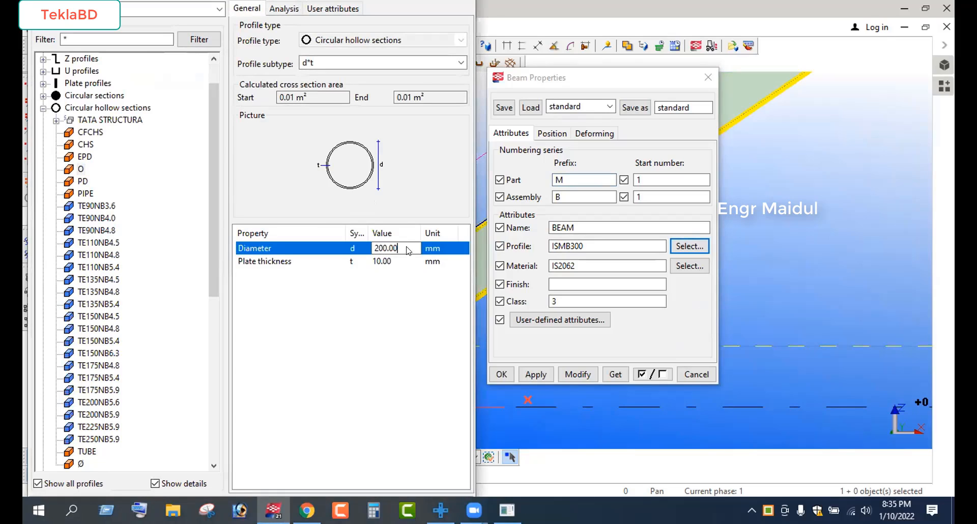
drag(408, 248, 332, 248)
text(150)
click(397, 261)
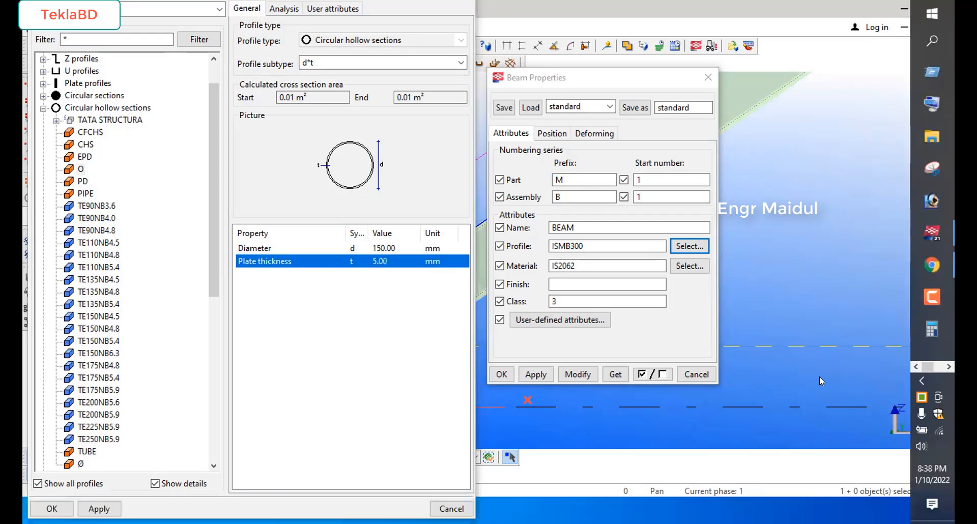
click(99, 509)
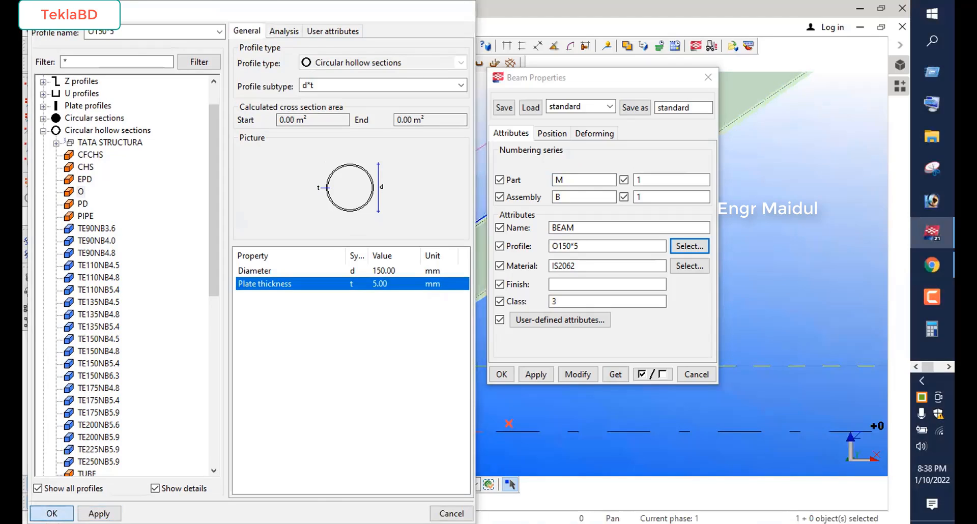
click(51, 509)
click(577, 375)
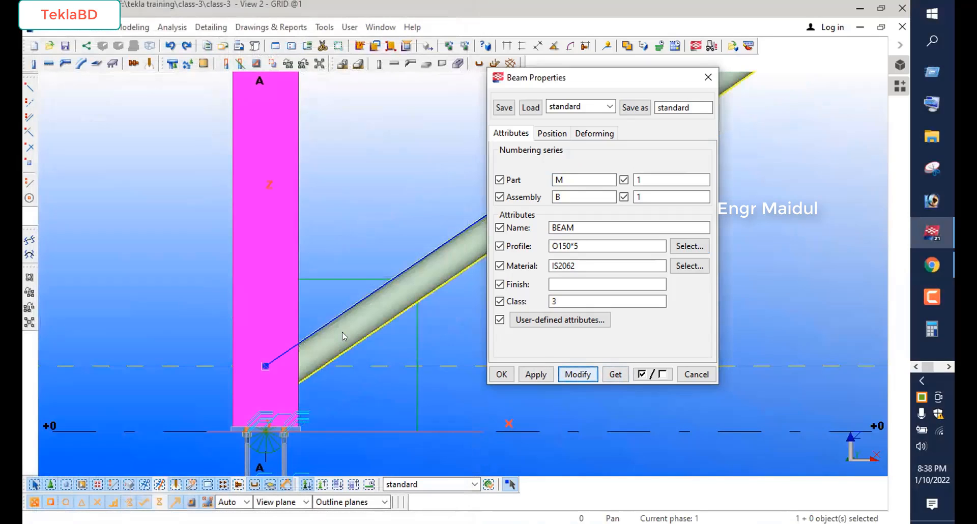
click(502, 374)
click(420, 342)
Examine the diagonal brace's lower end at column A in 3D by rotating the view about a point on the column.
scroll(221, 375, down, 5)
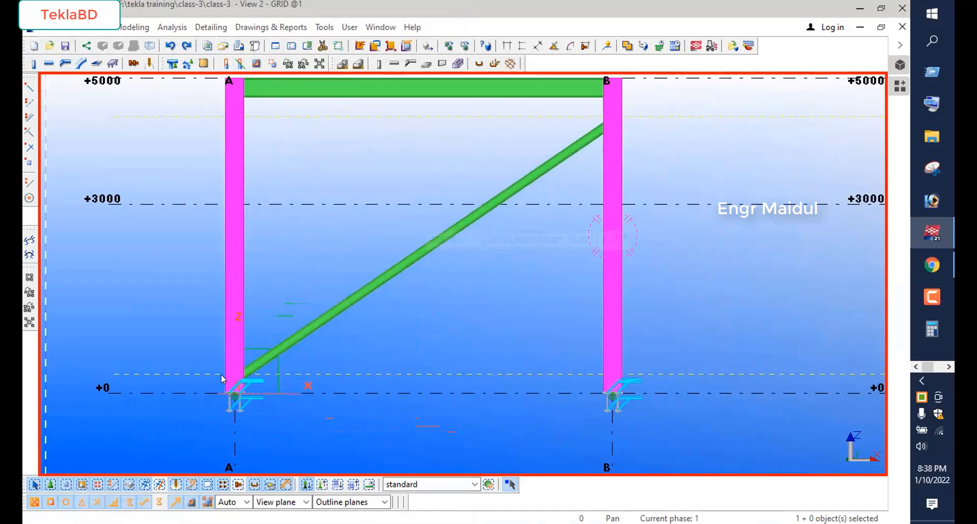
scroll(221, 375, up, 5)
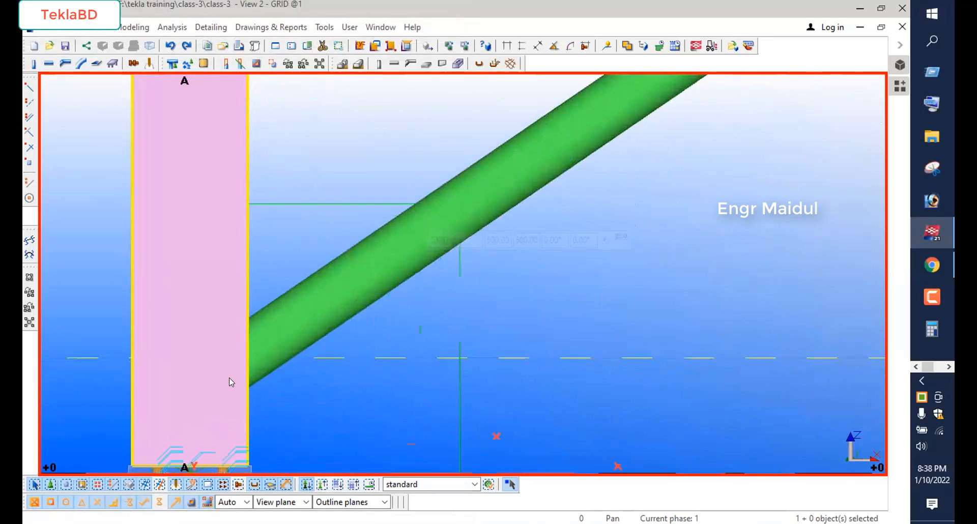
scroll(231, 365, down, 1)
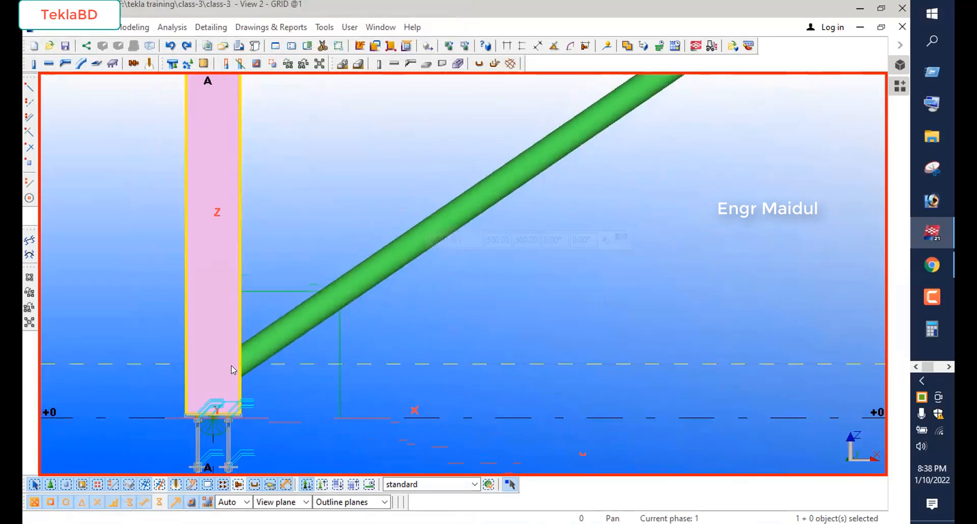
click(231, 366)
click(72, 28)
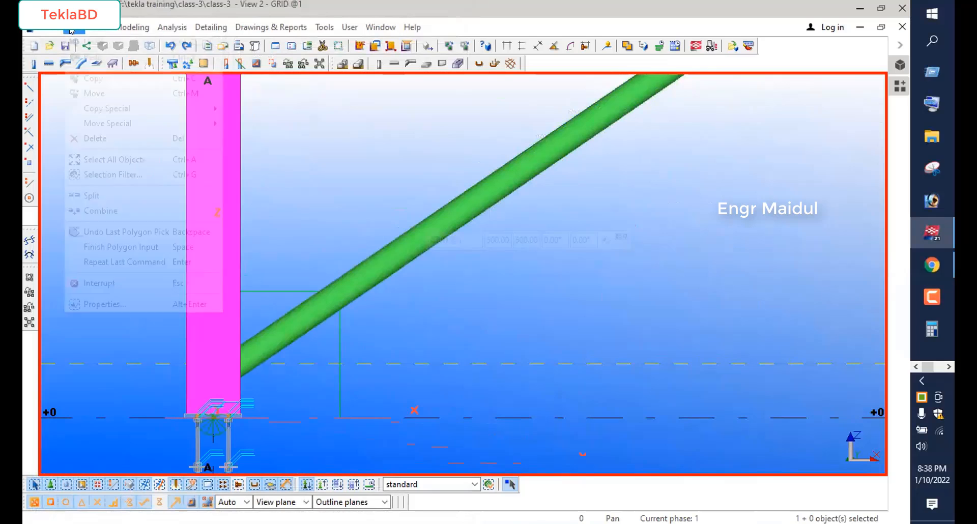
click(82, 29)
click(156, 29)
mouse_move(133, 28)
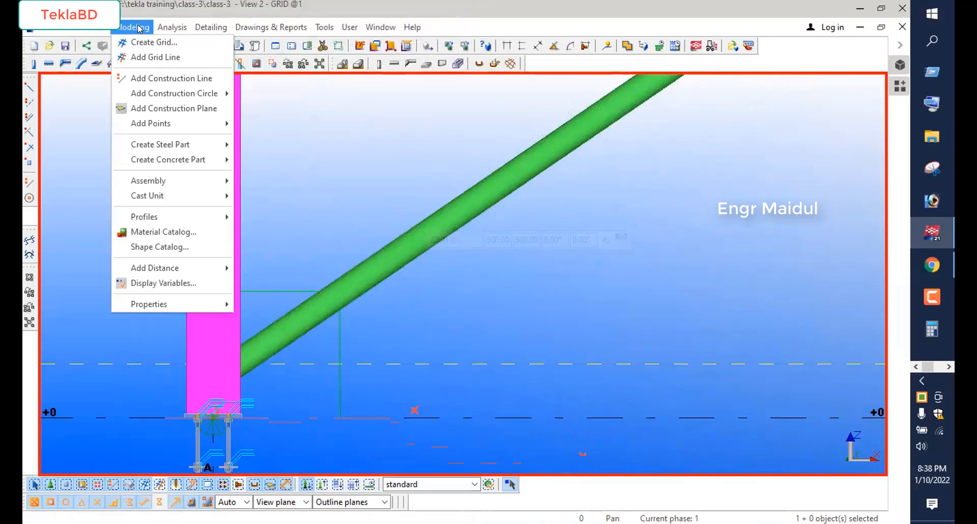
click(113, 32)
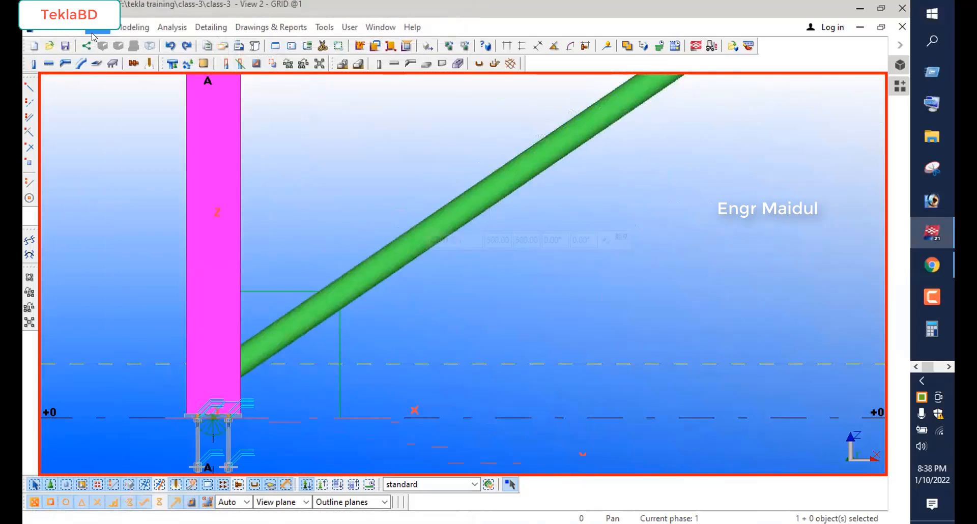
click(97, 28)
mouse_move(122, 247)
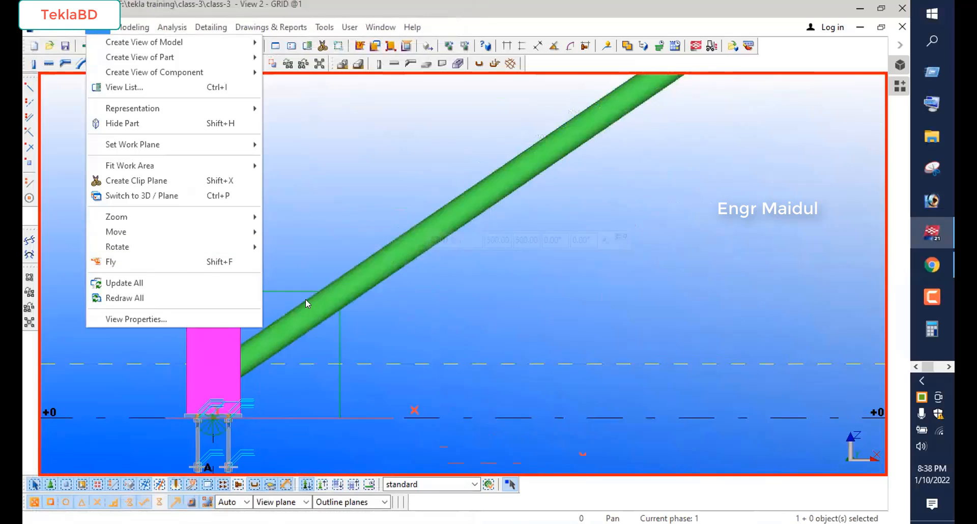
mouse_move(165, 246)
click(300, 249)
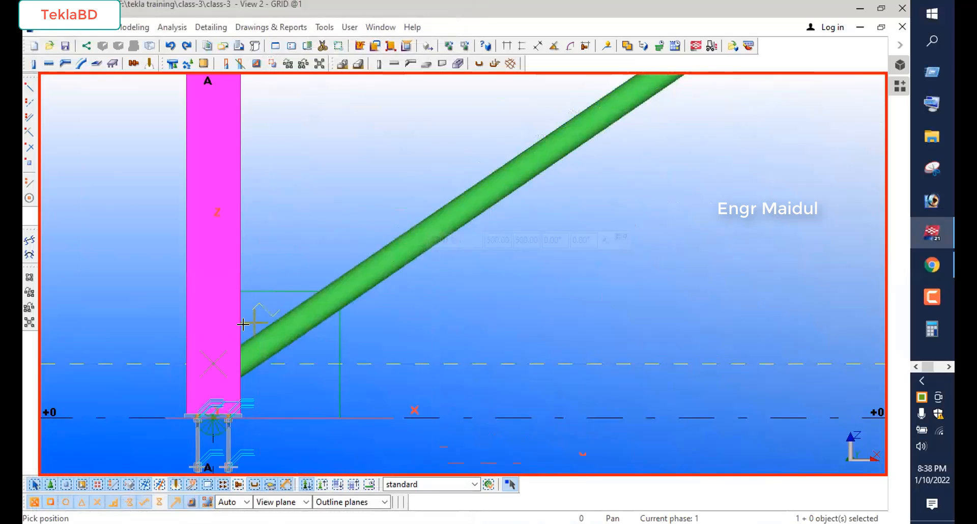
drag(227, 356, 360, 259)
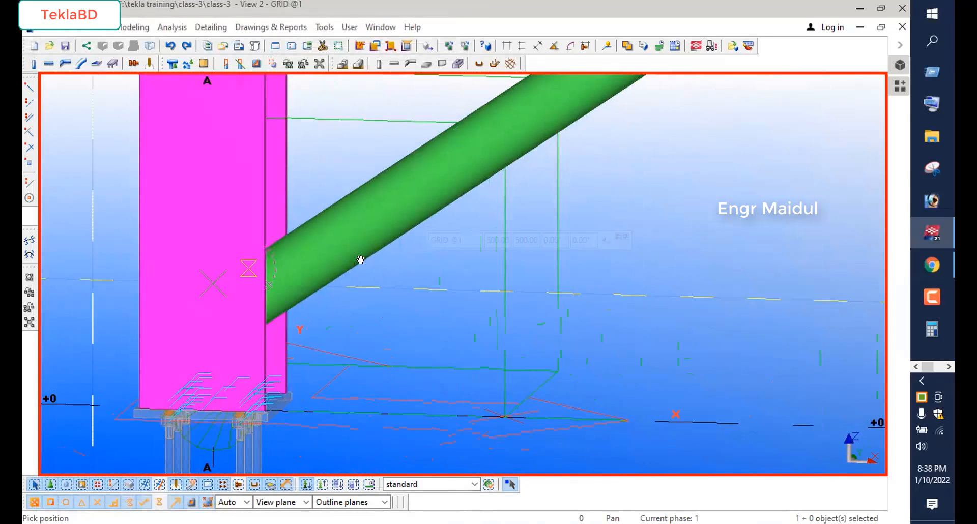
right_click(430, 262)
click(448, 273)
scroll(419, 283, down, 2)
scroll(417, 281, down, 1)
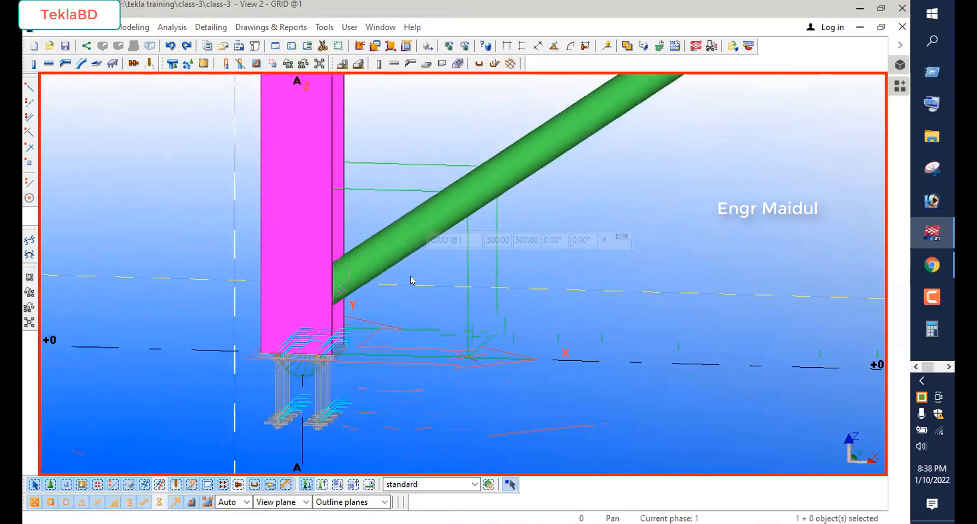
Set the diagonal brace's depth position to Middle and modify the brace.
double_click(395, 247)
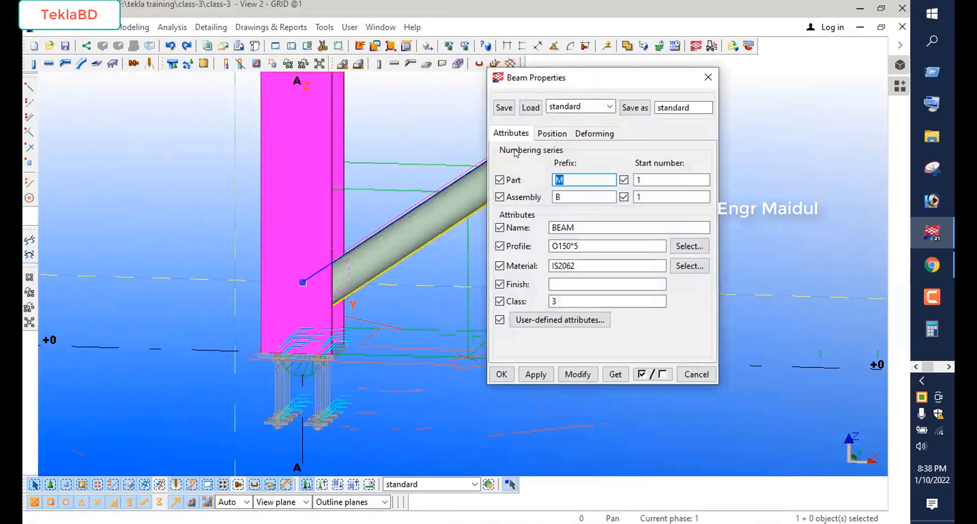
click(552, 134)
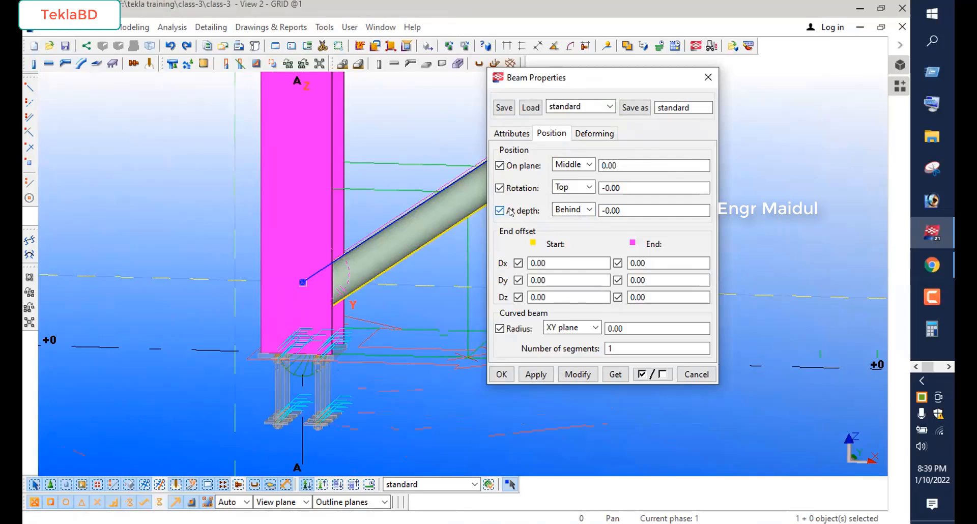
click(590, 210)
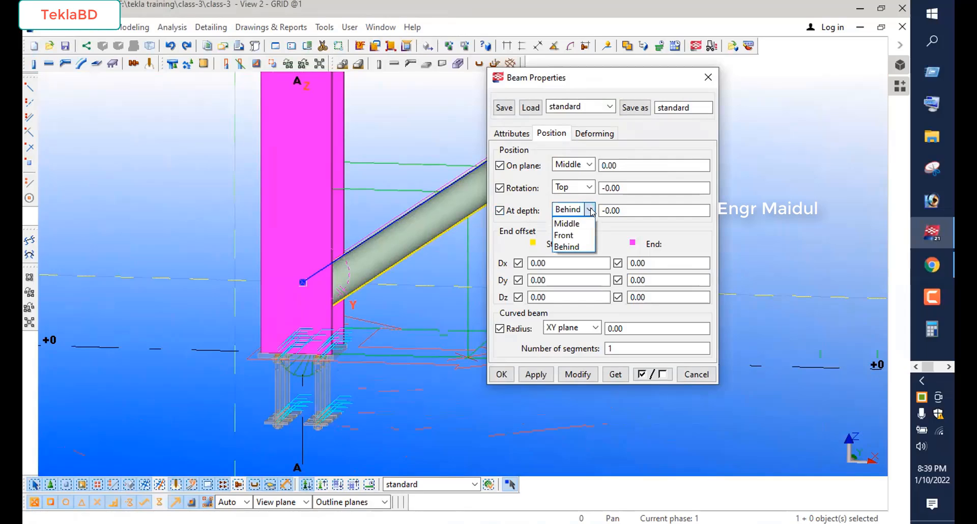
click(565, 224)
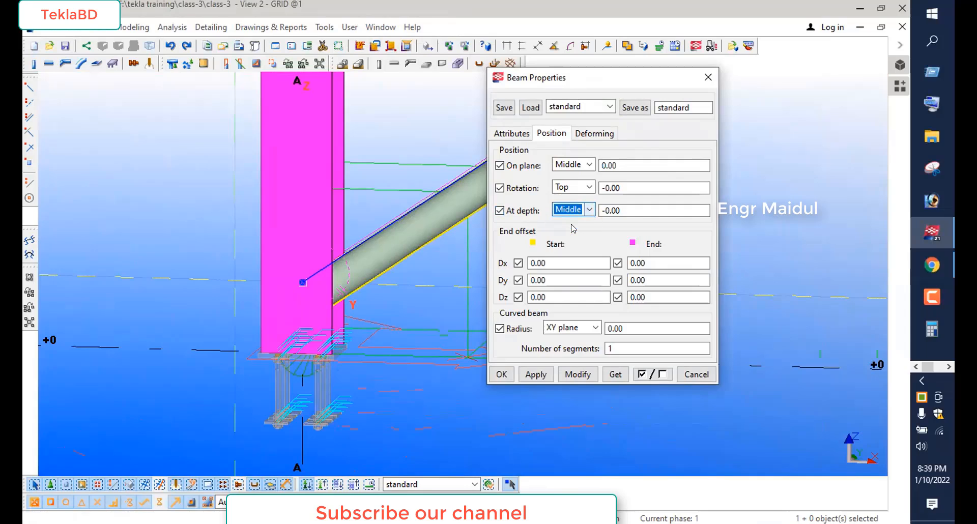
click(577, 375)
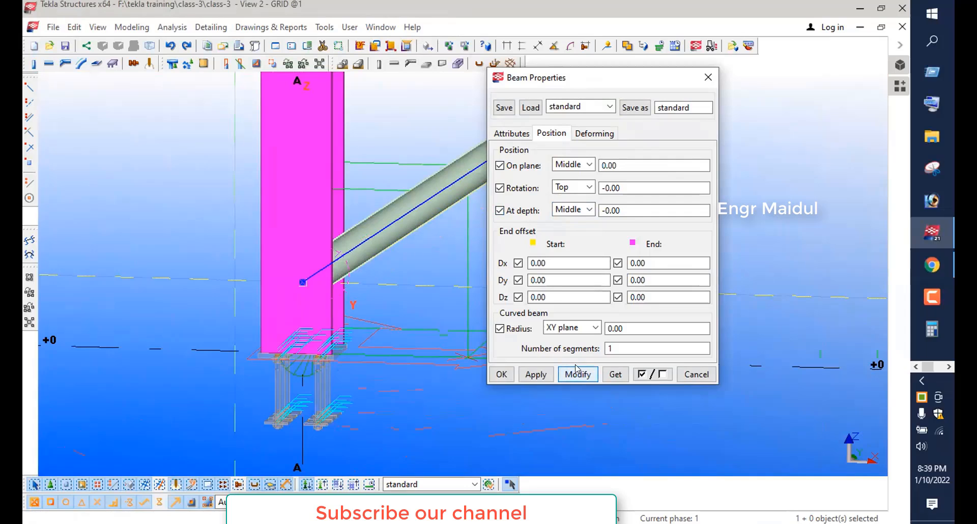
click(502, 375)
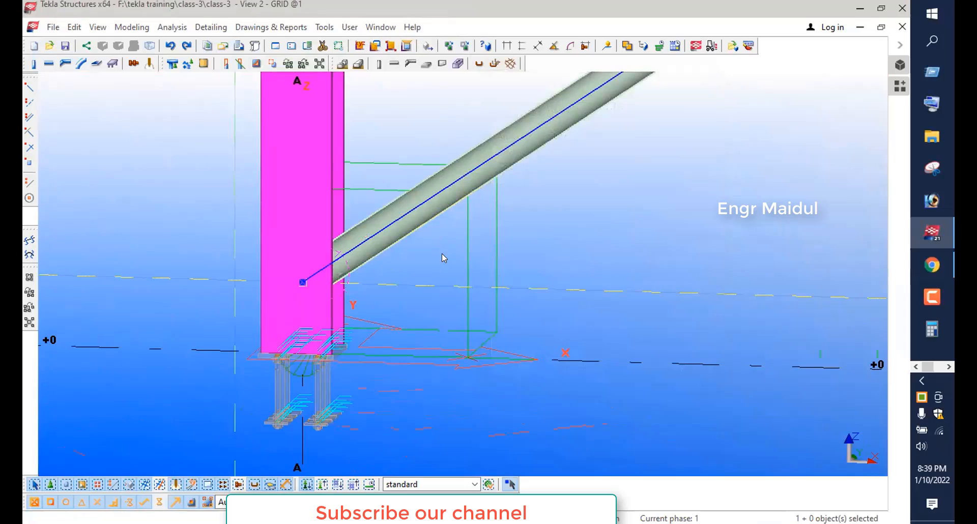
Examine both ends of the repositioned diagonal brace at columns A and B.
click(368, 254)
scroll(225, 309, down, 5)
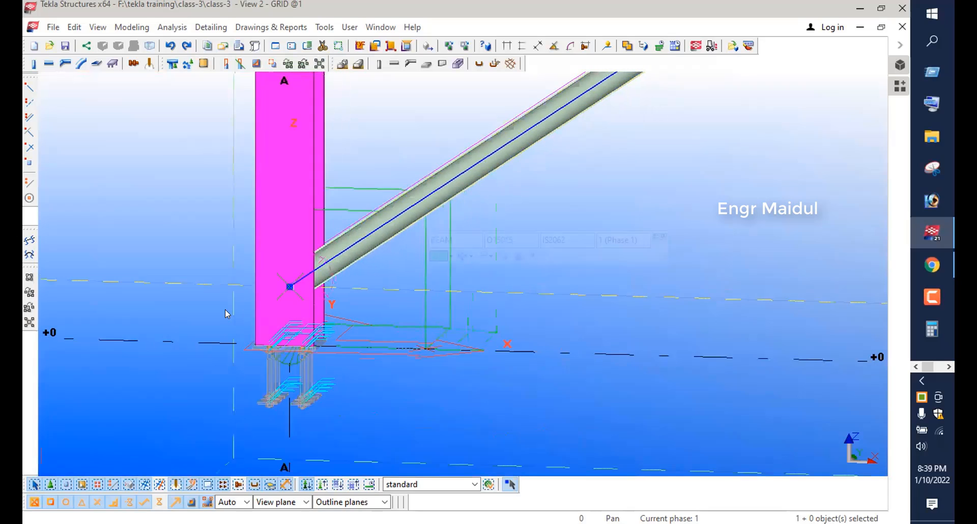
scroll(244, 366, down, 2)
scroll(503, 169, up, 6)
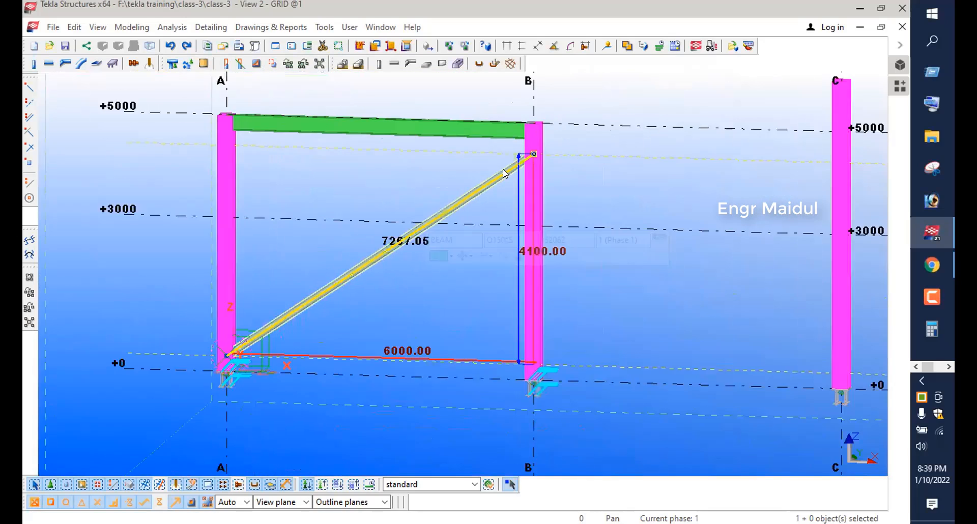
scroll(509, 160, down, 5)
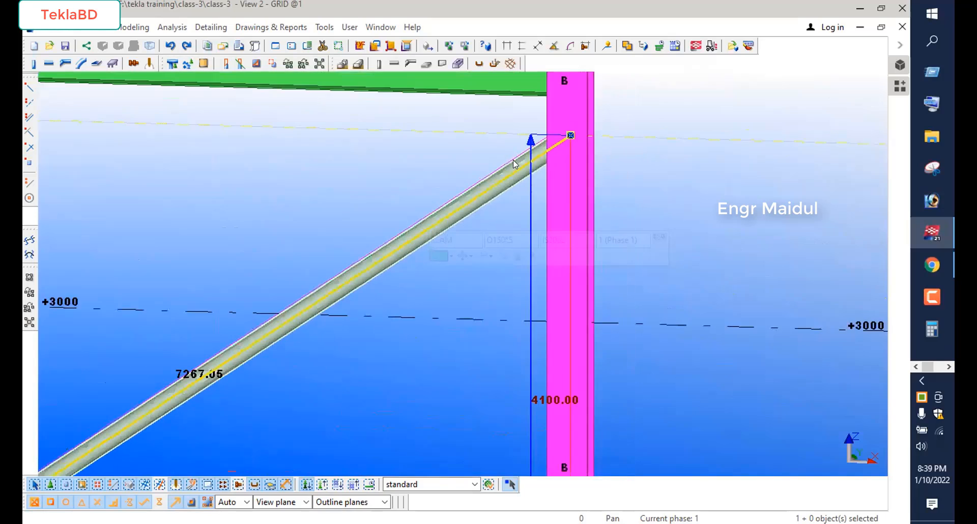
scroll(526, 169, down, 1)
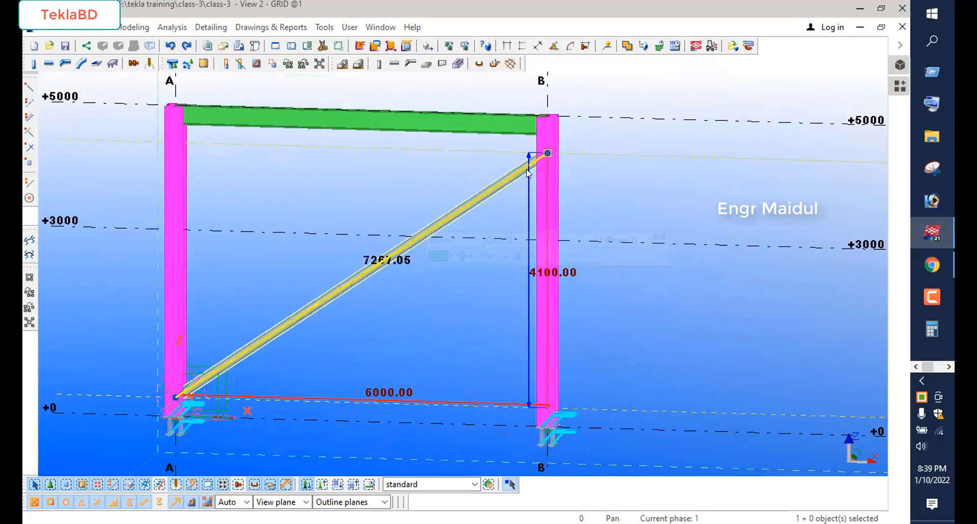
click(427, 192)
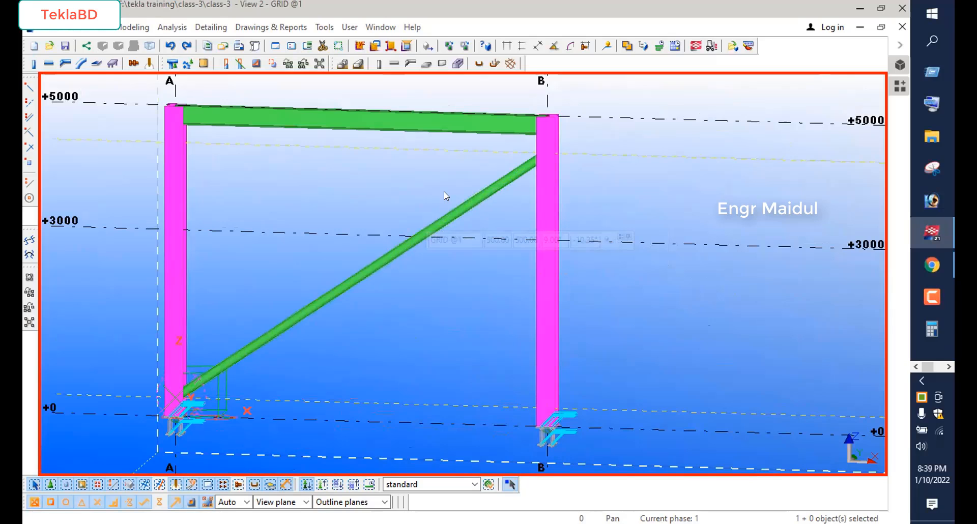
scroll(444, 192, down, 2)
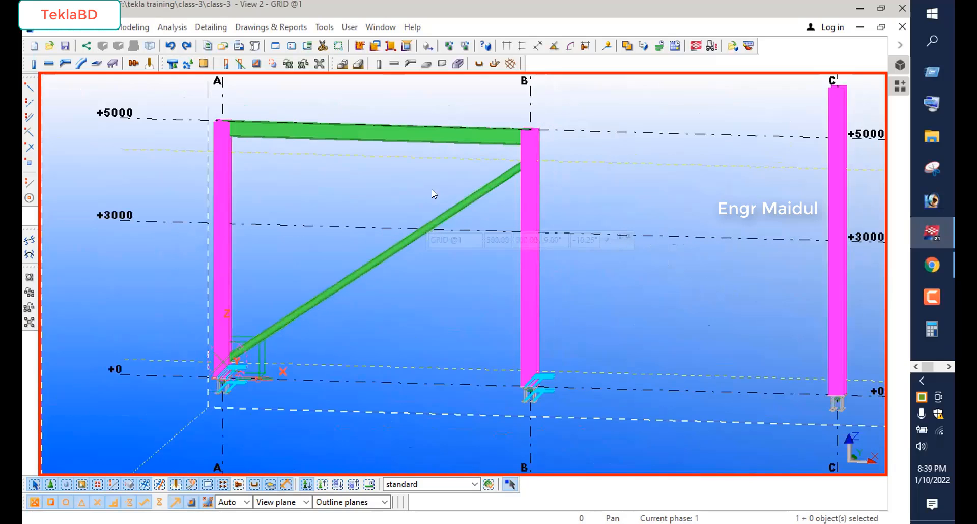
click(49, 63)
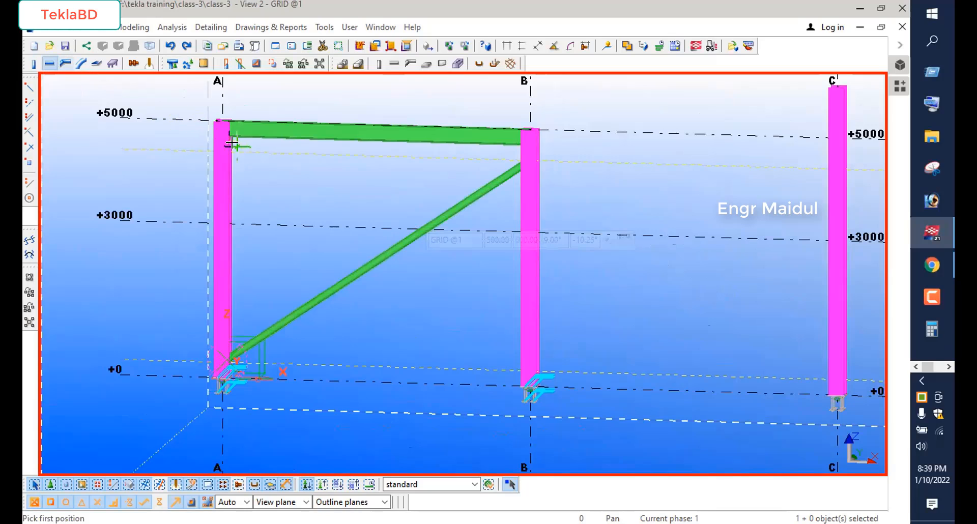
scroll(229, 150, up, 2)
scroll(230, 150, up, 2)
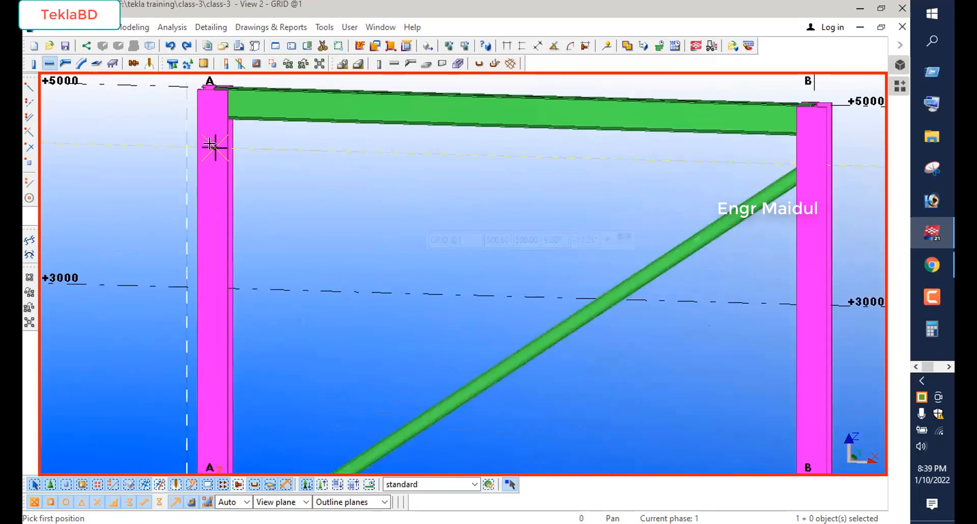
scroll(216, 147, up, 3)
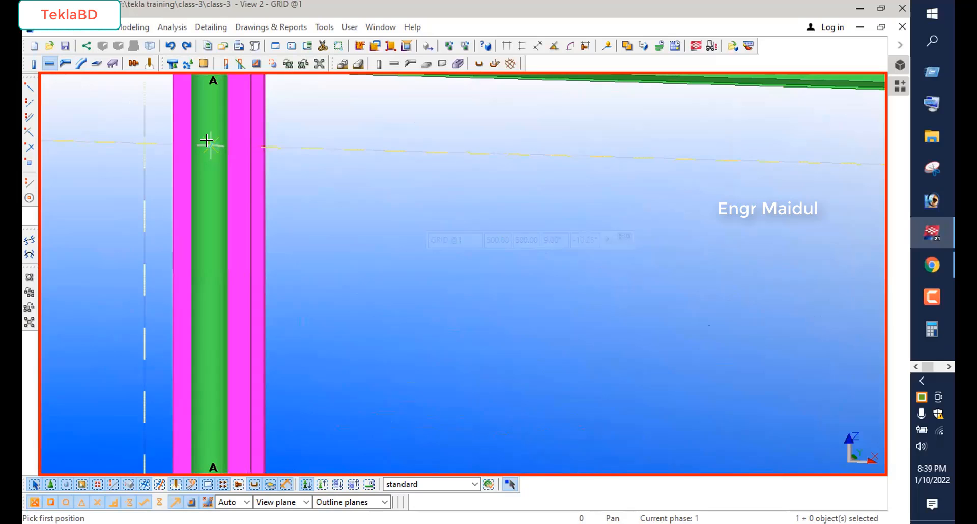
right_click(291, 126)
click(309, 137)
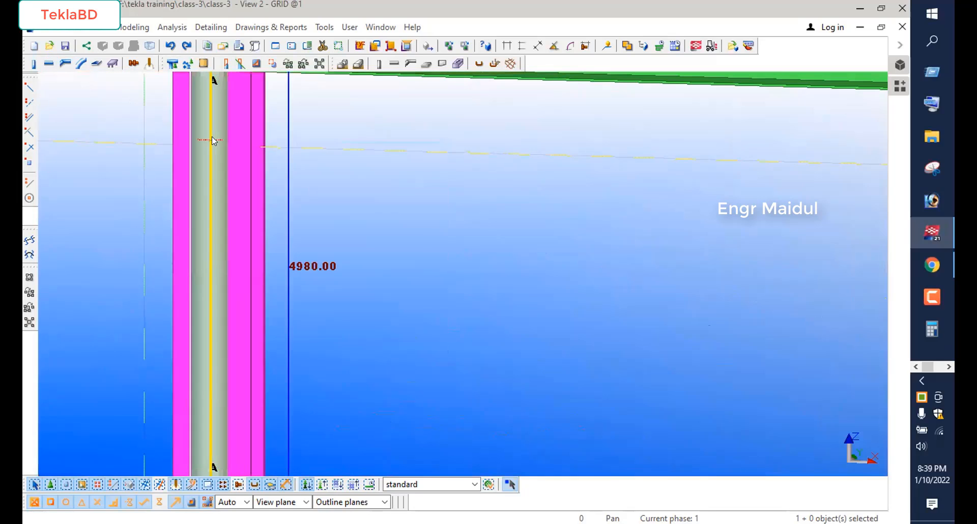
click(449, 178)
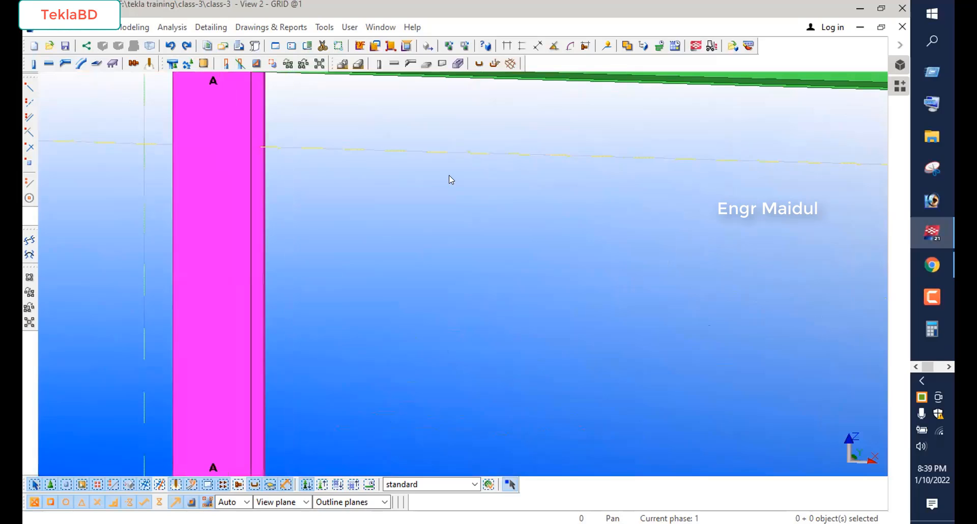
Model a second tubular brace from column A's centreline on the upper construction line to column B's centreline on the lower construction line.
click(49, 63)
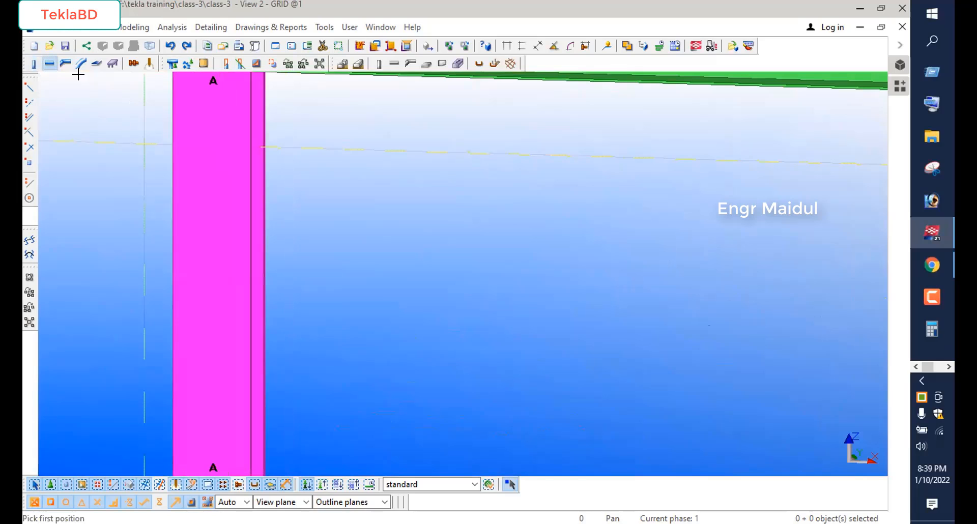
click(210, 145)
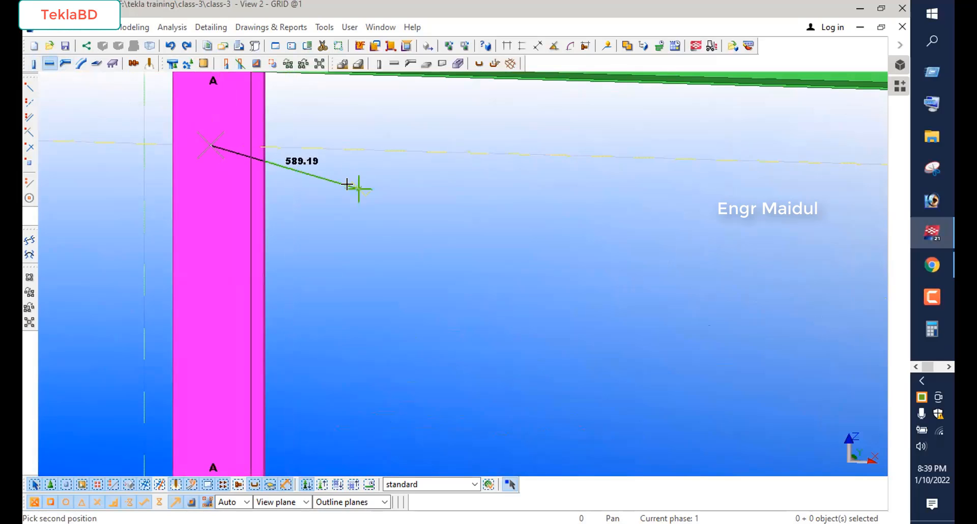
scroll(168, 131, down, 5)
scroll(162, 150, down, 2)
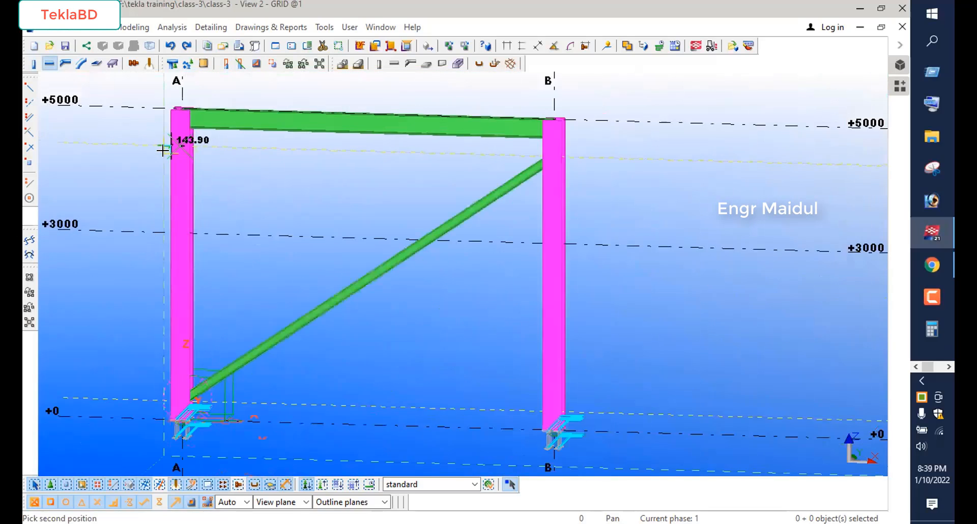
scroll(481, 370, up, 3)
scroll(482, 367, up, 3)
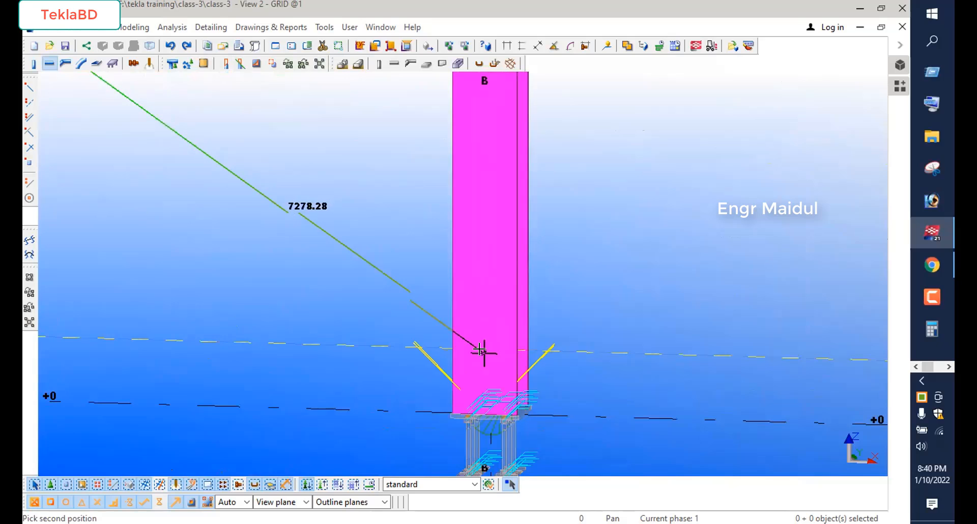
click(484, 350)
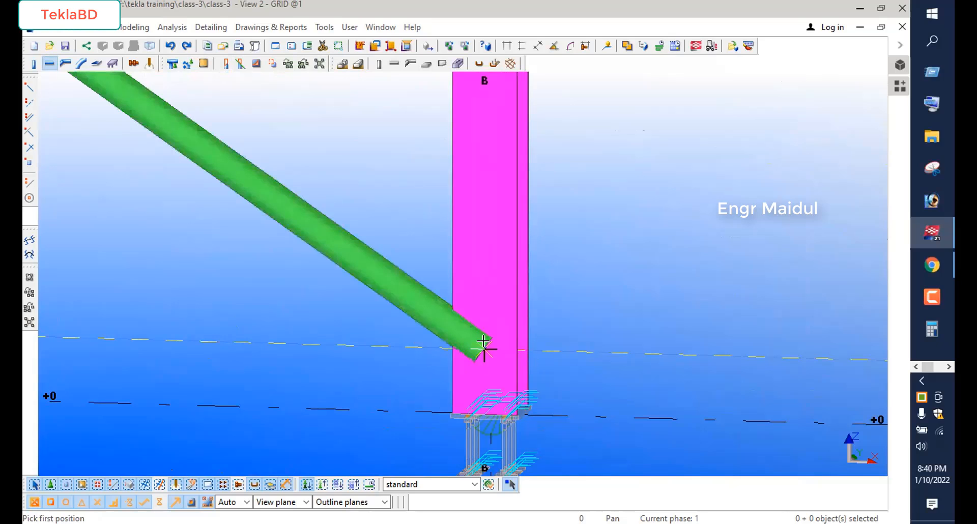
scroll(548, 336, down, 4)
scroll(547, 340, down, 5)
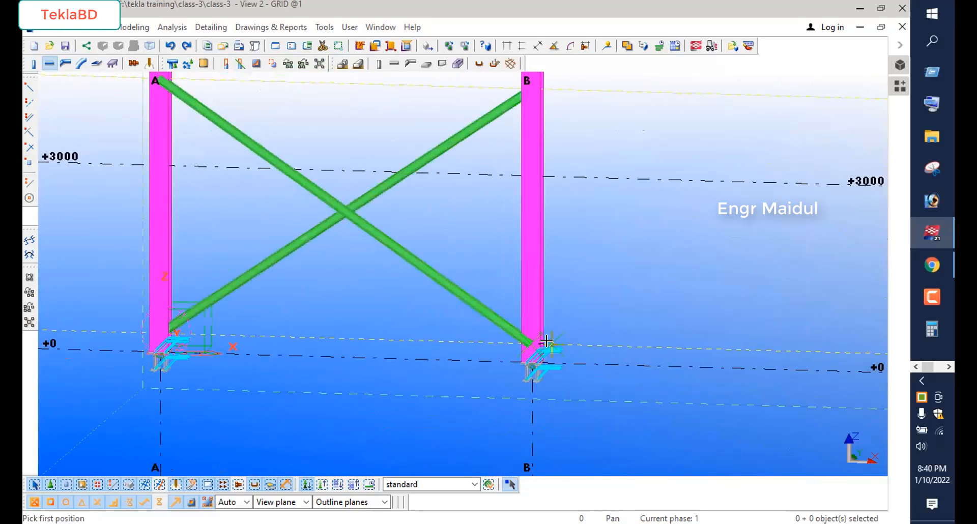
right_click(387, 173)
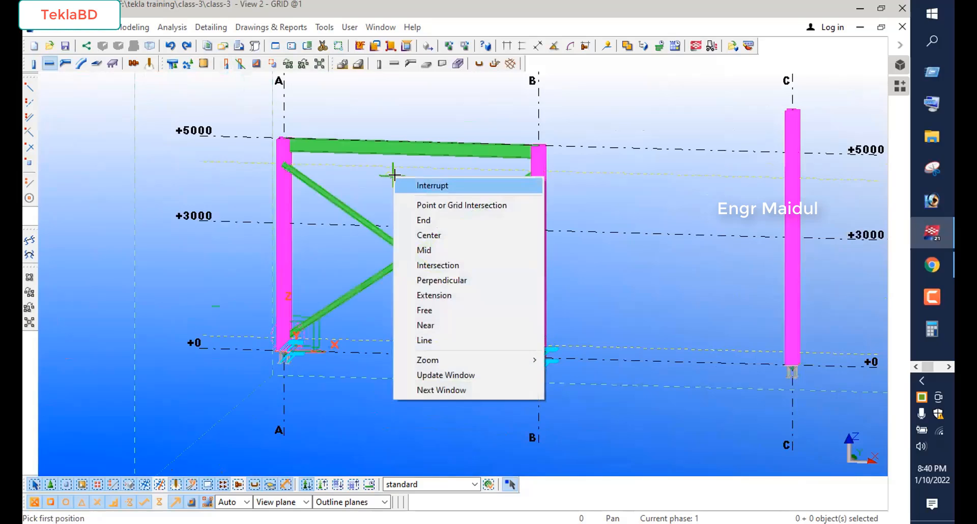
click(425, 186)
click(338, 204)
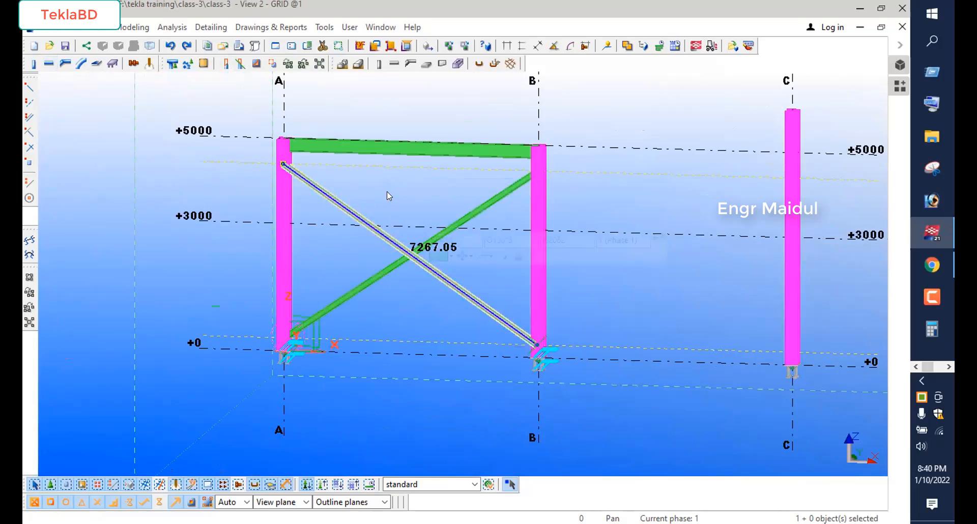
Delete the second diagonal brace between columns A and B.
key(Delete)
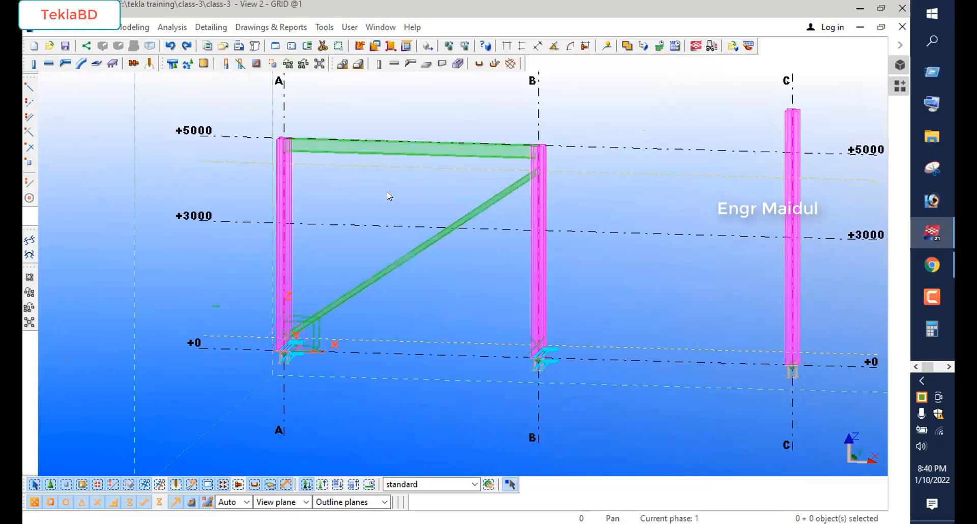
scroll(279, 173, up, 5)
scroll(265, 203, down, 6)
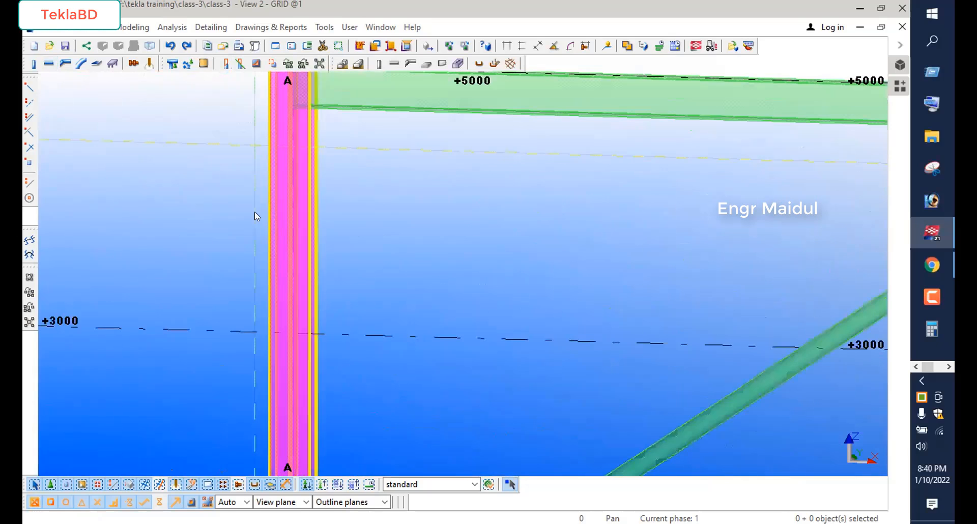
scroll(268, 251, down, 1)
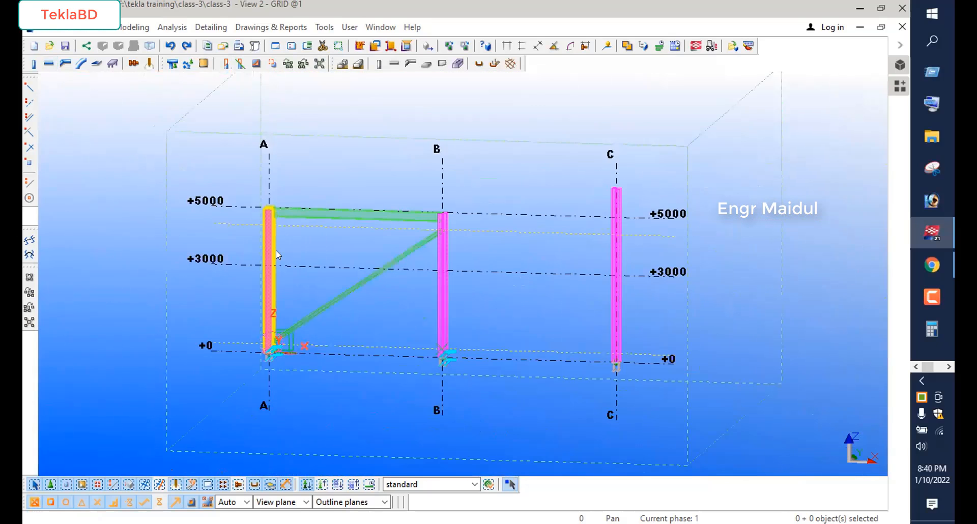
scroll(276, 251, up, 5)
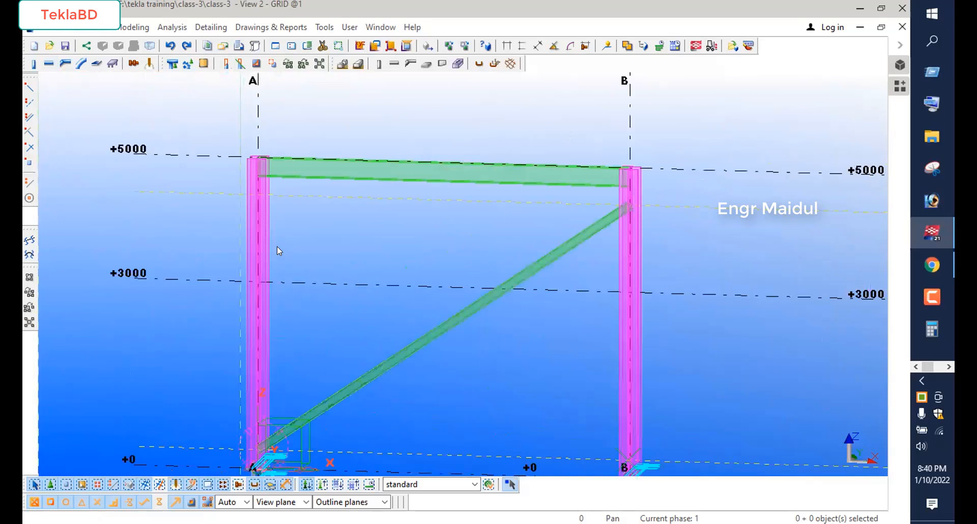
scroll(277, 247, down, 1)
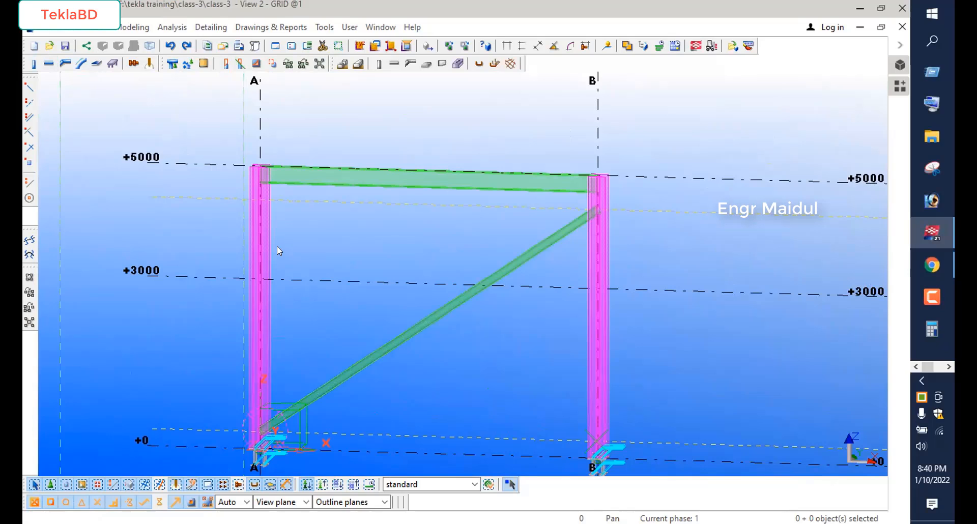
scroll(265, 187, up, 4)
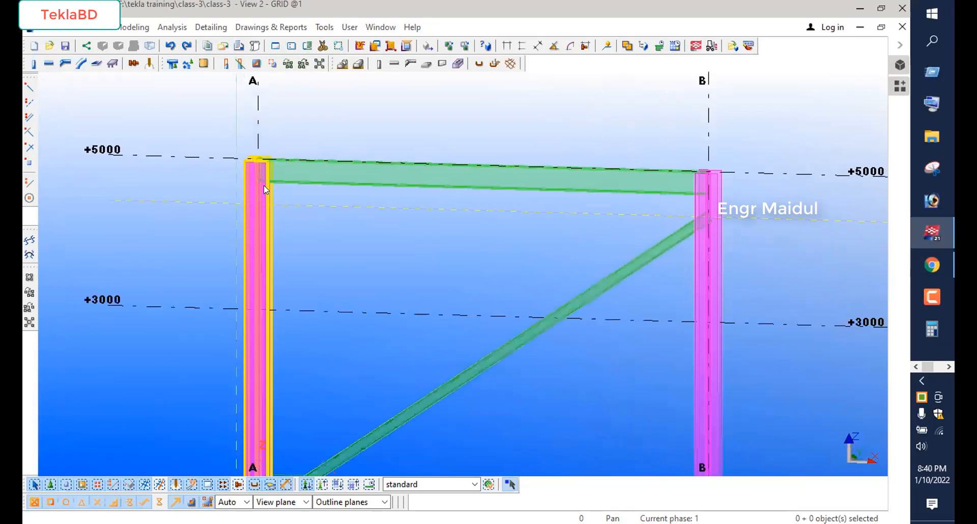
scroll(266, 190, down, 4)
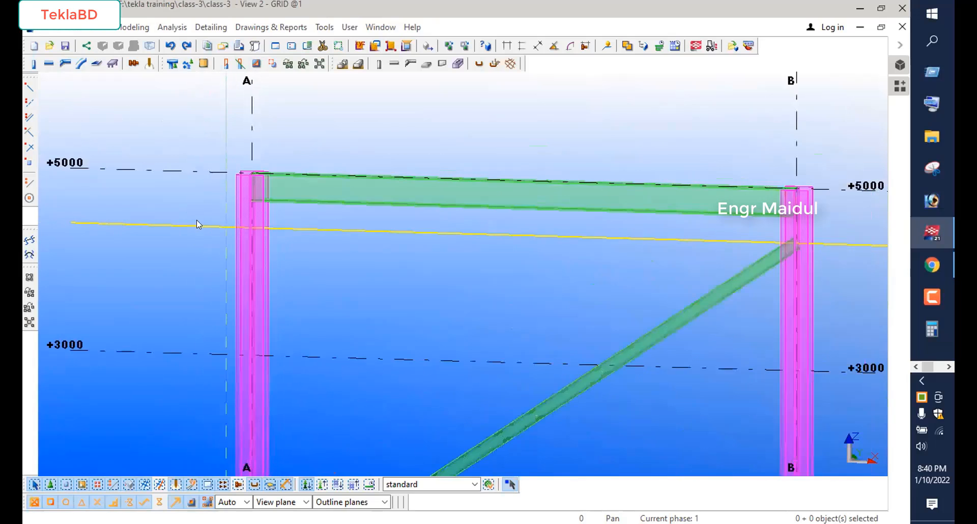
Model the second tubular brace again from column A's centreline on the upper construction line to column B's centreline on the lower one.
ctrl+middle_drag(255, 245, 270, 236)
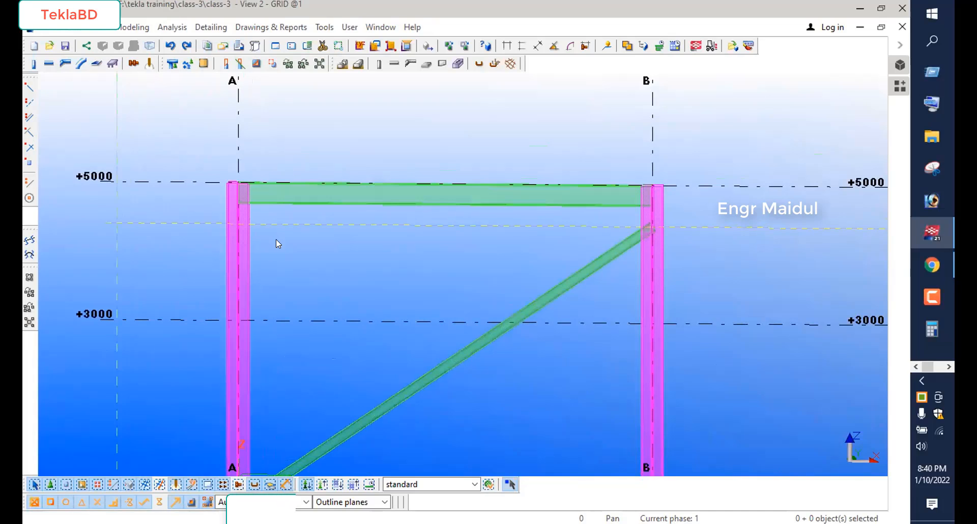
scroll(231, 236, up, 4)
scroll(251, 227, up, 2)
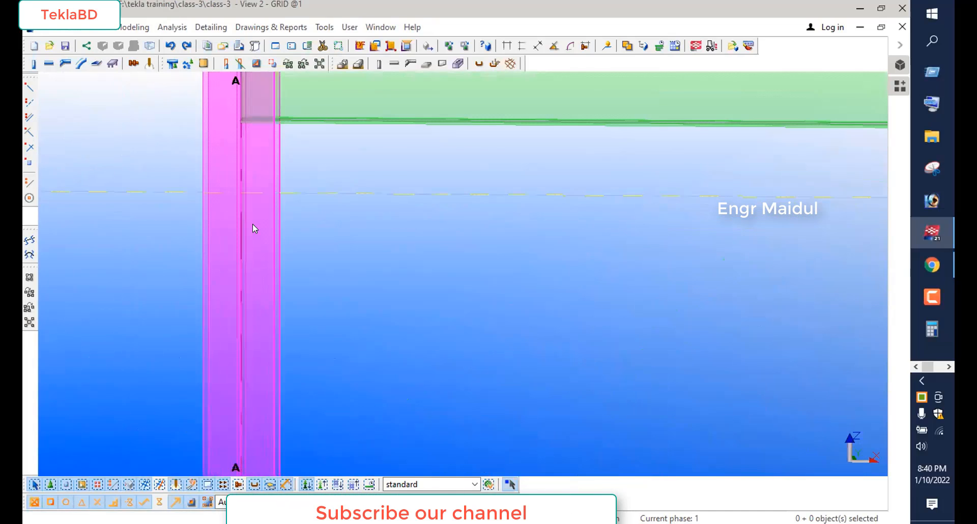
ctrl+middle_drag(308, 214, 323, 210)
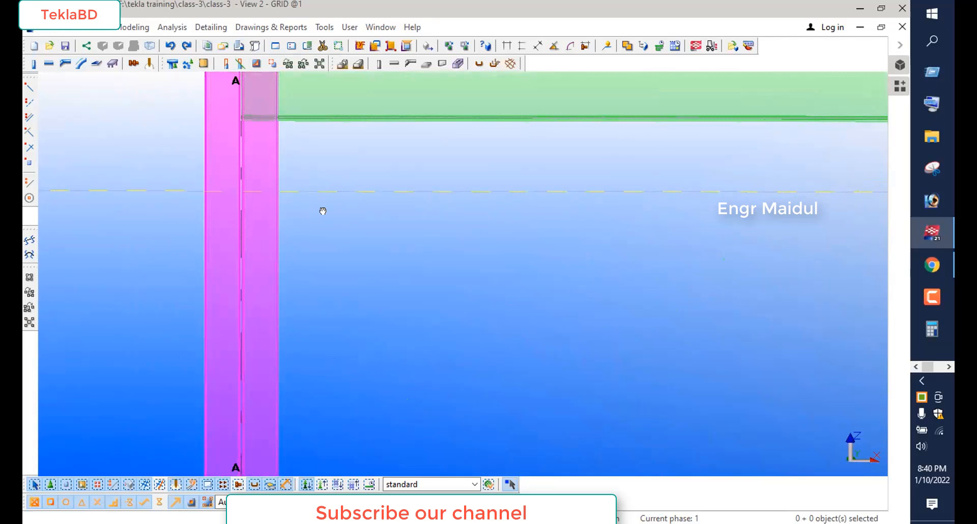
scroll(149, 227, down, 1)
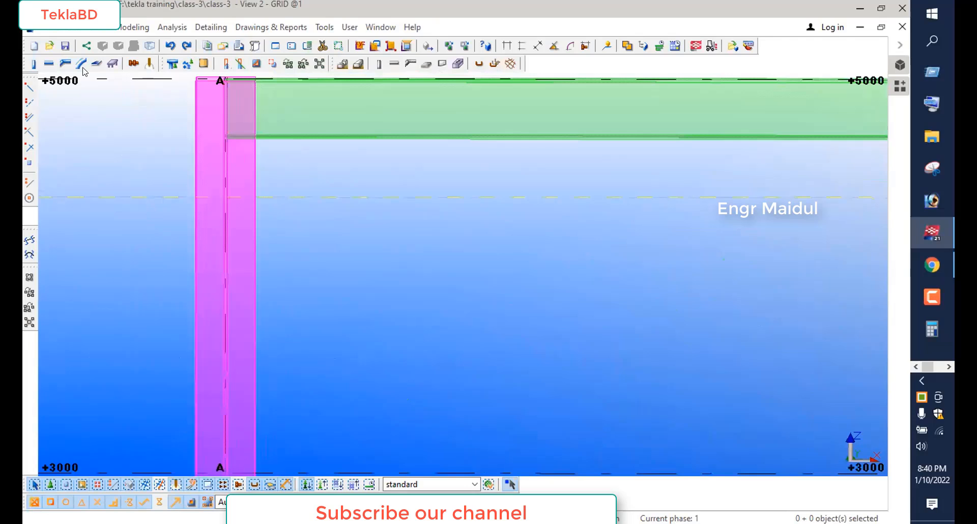
click(49, 63)
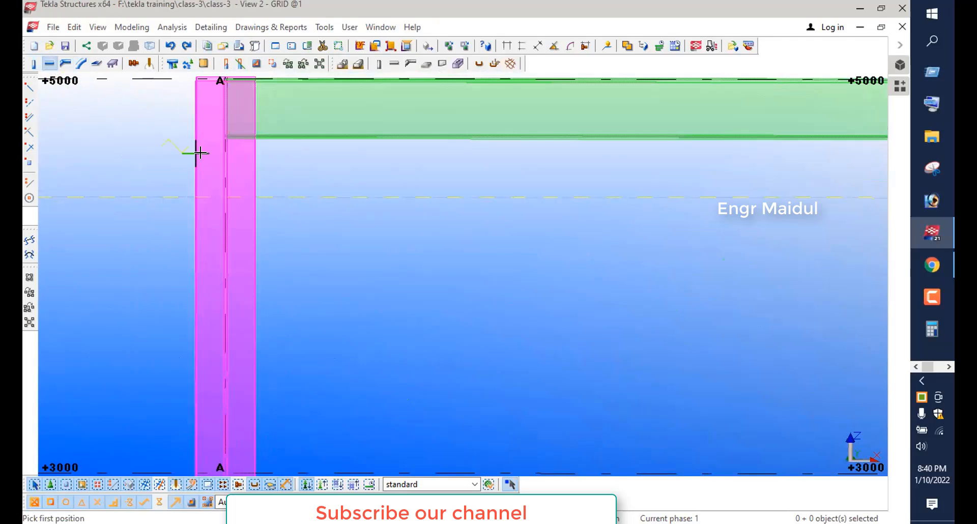
click(225, 197)
scroll(195, 174, down, 1)
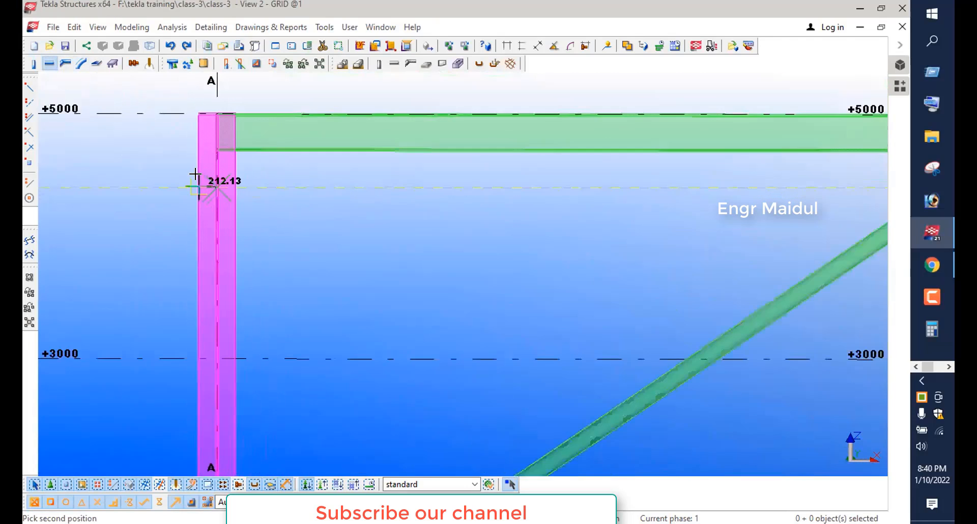
scroll(195, 174, down, 2)
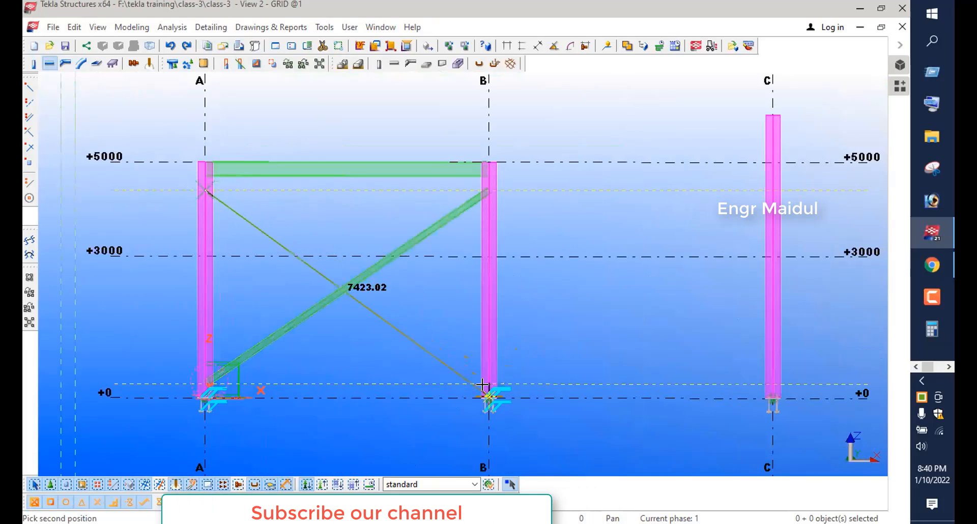
scroll(483, 386, up, 3)
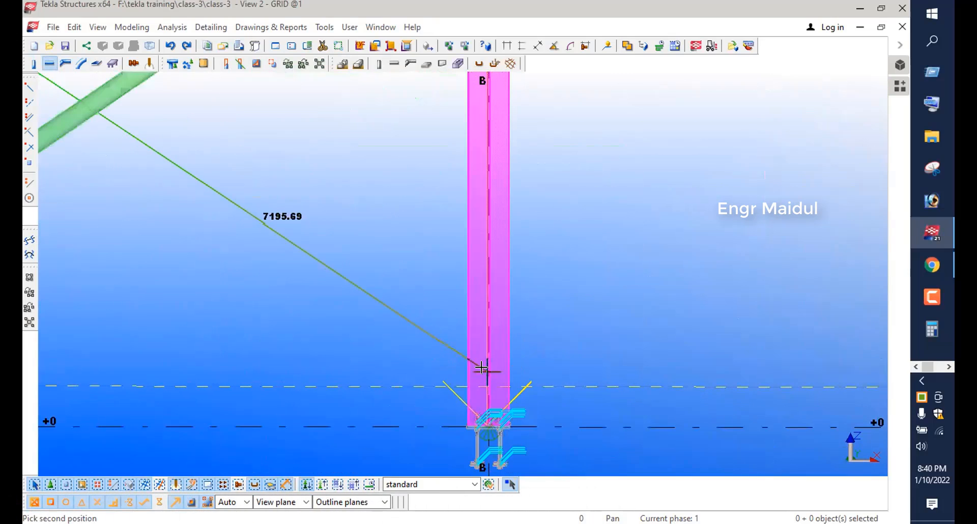
click(481, 383)
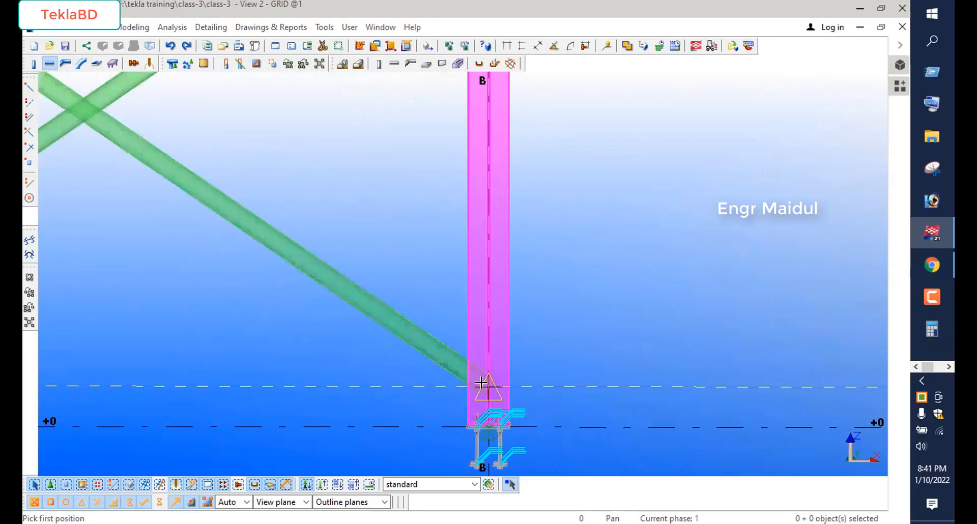
right_click(385, 245)
scroll(409, 328, down, 5)
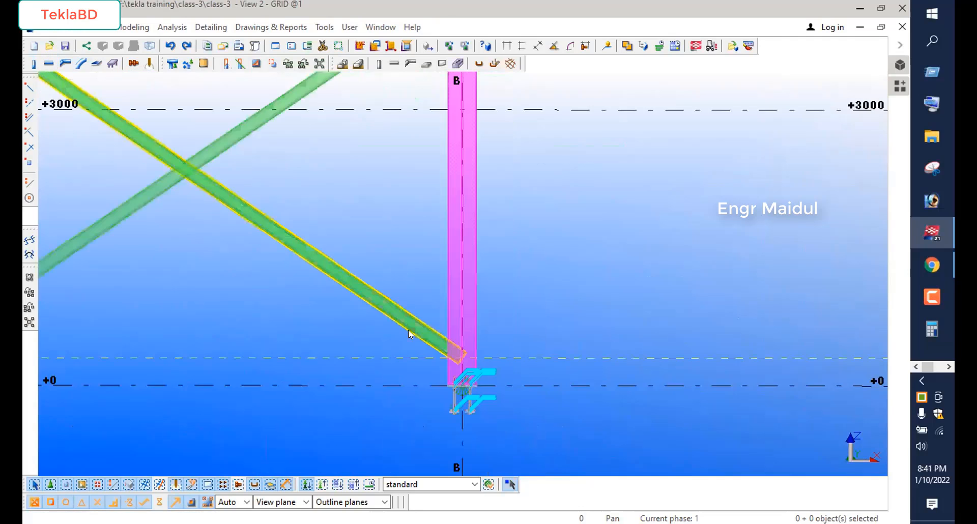
Examine the new brace's upper end at column A and lower end at column B in the 3D view.
right_click(340, 199)
click(384, 255)
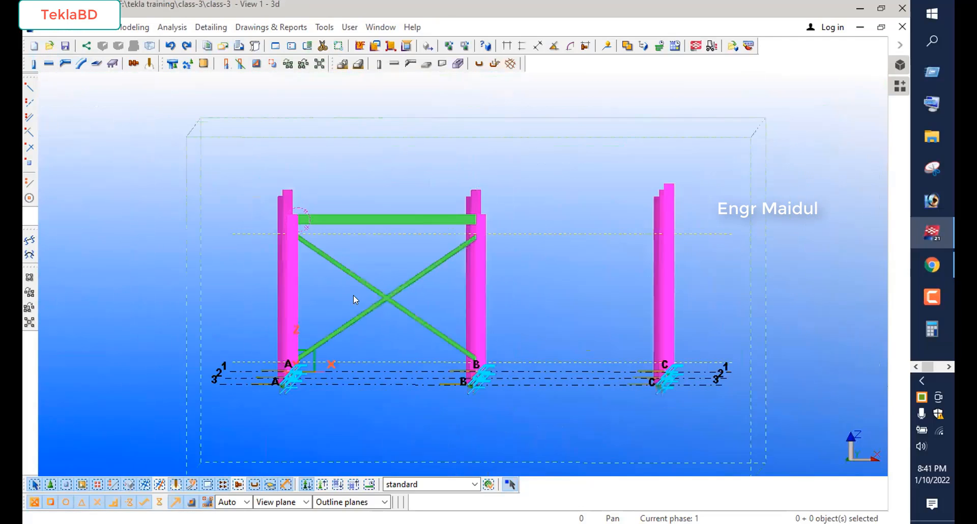
ctrl+middle_drag(350, 338, 288, 390)
scroll(292, 276, up, 8)
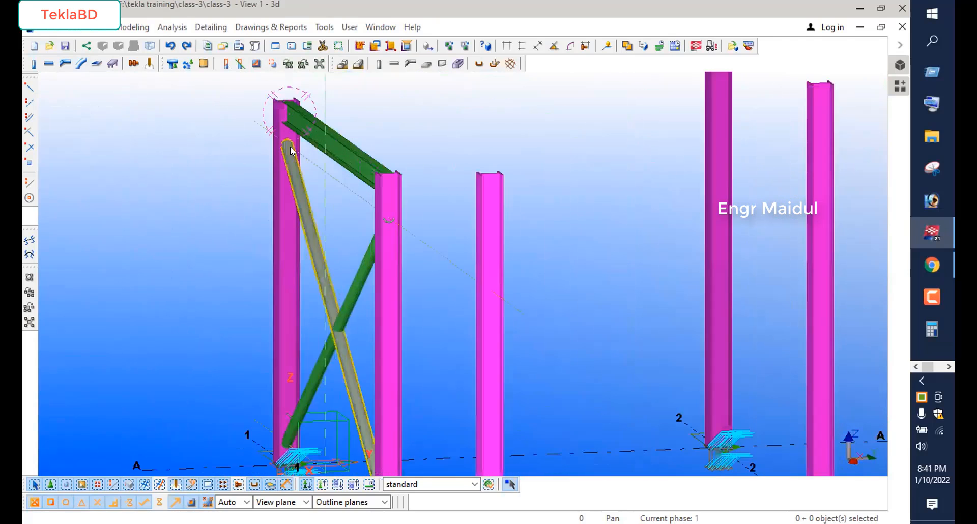
scroll(288, 124, down, 10)
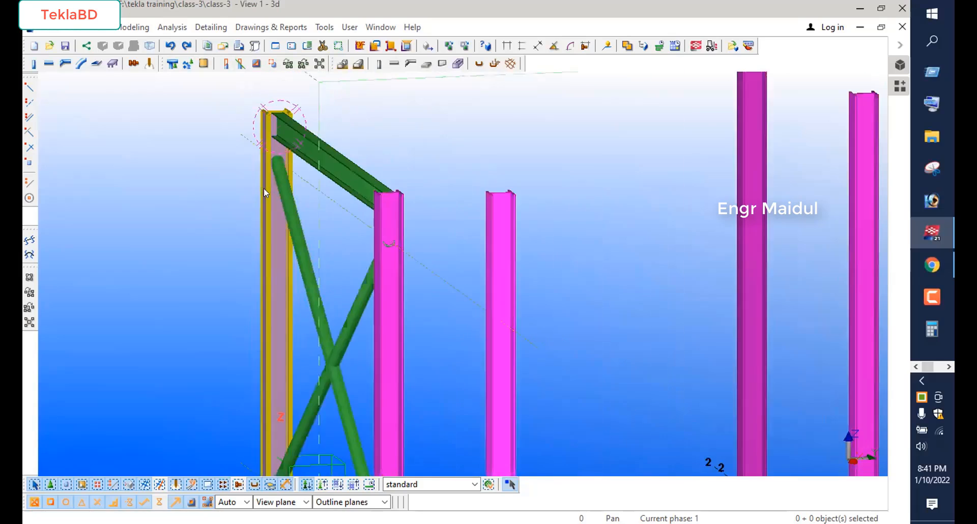
scroll(254, 245, down, 3)
ctrl+middle_drag(420, 286, 627, 280)
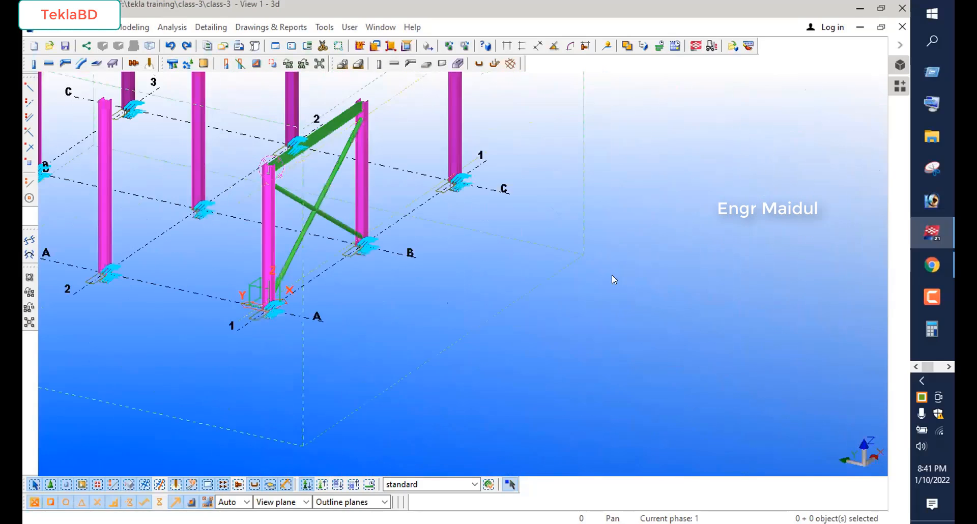
scroll(355, 221, up, 1)
scroll(355, 221, up, 10)
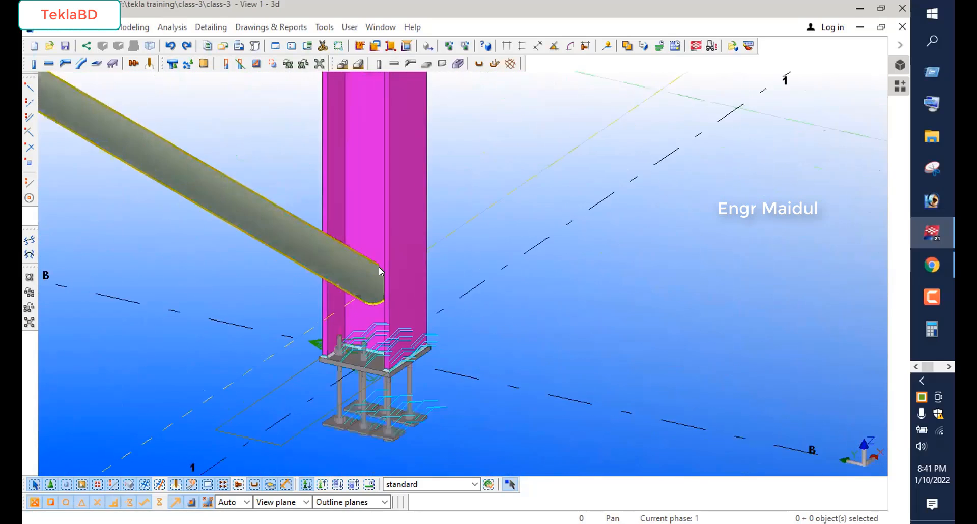
scroll(382, 268, down, 8)
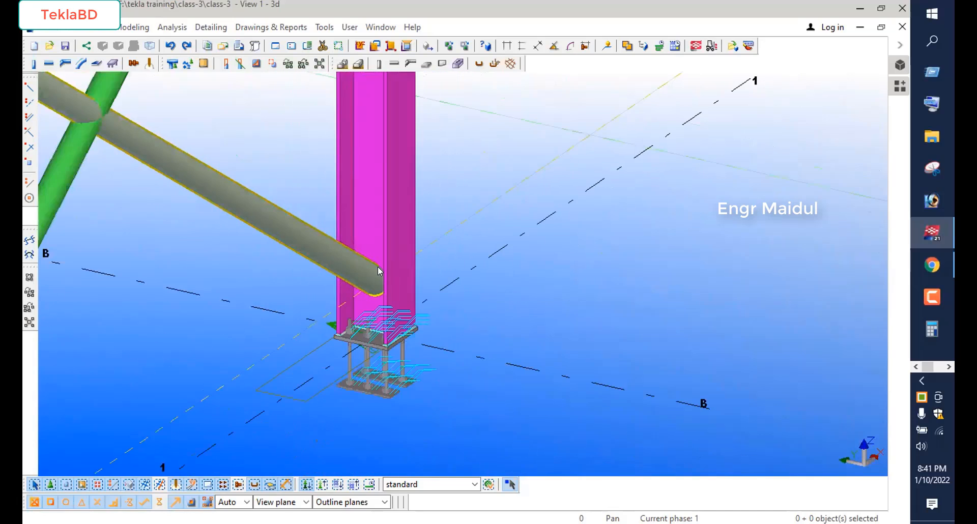
Split the brace that descends from column A to column B at its crossing with the other brace.
ctrl+middle_drag(383, 304, 256, 302)
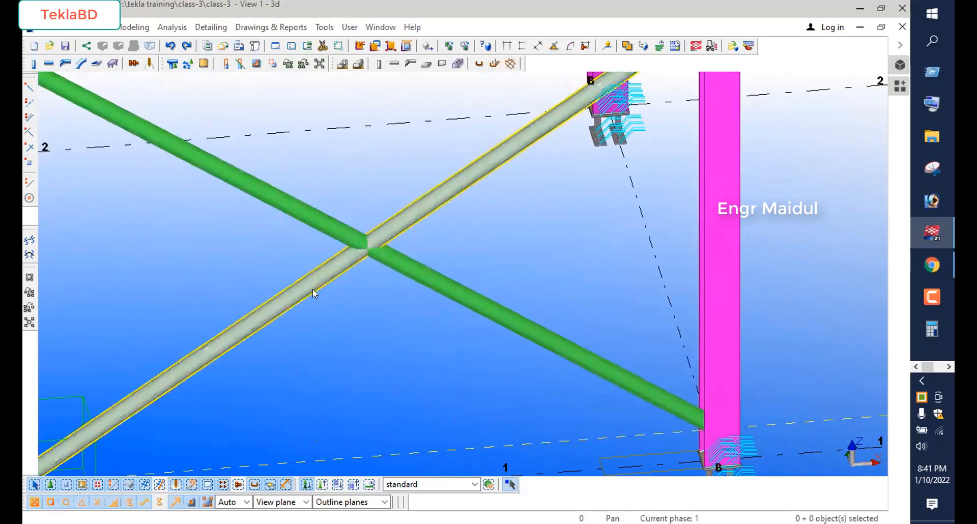
scroll(376, 240, up, 5)
scroll(377, 239, up, 2)
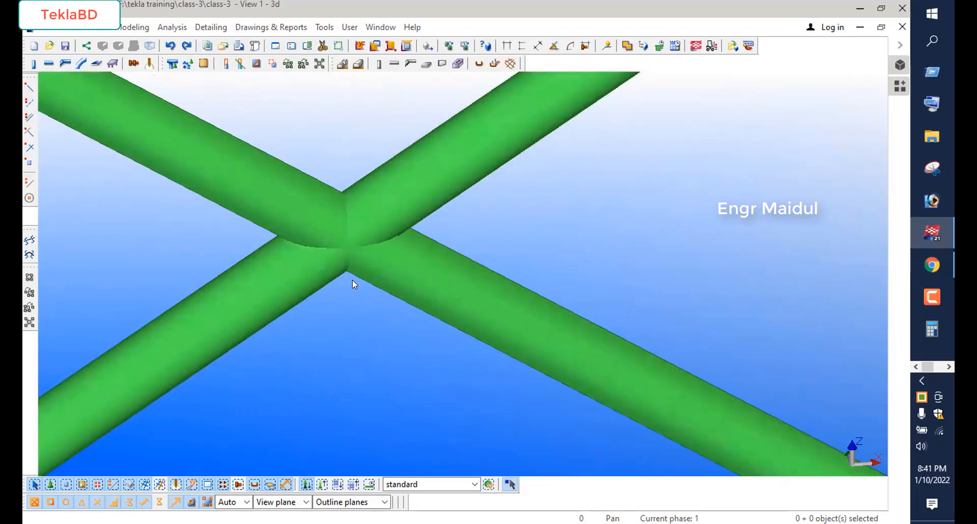
scroll(352, 280, down, 5)
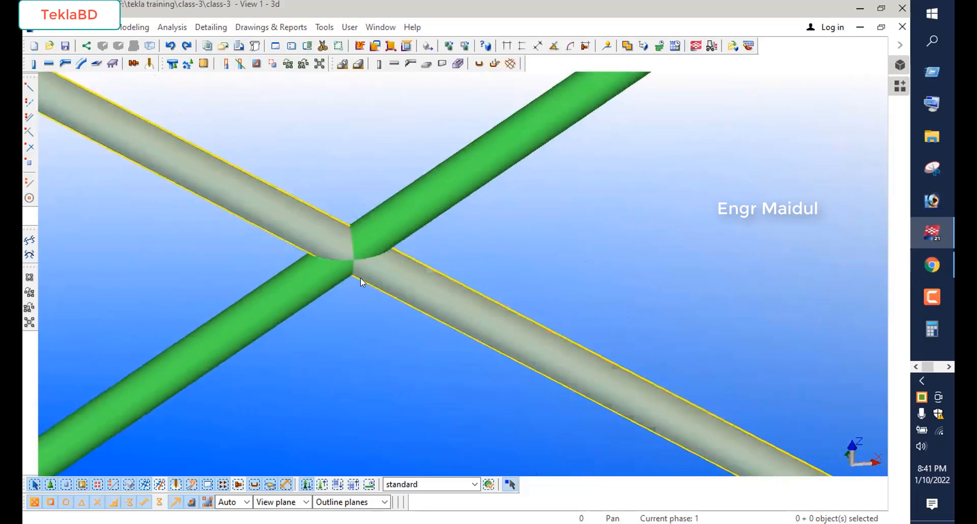
scroll(360, 278, down, 4)
scroll(360, 278, up, 5)
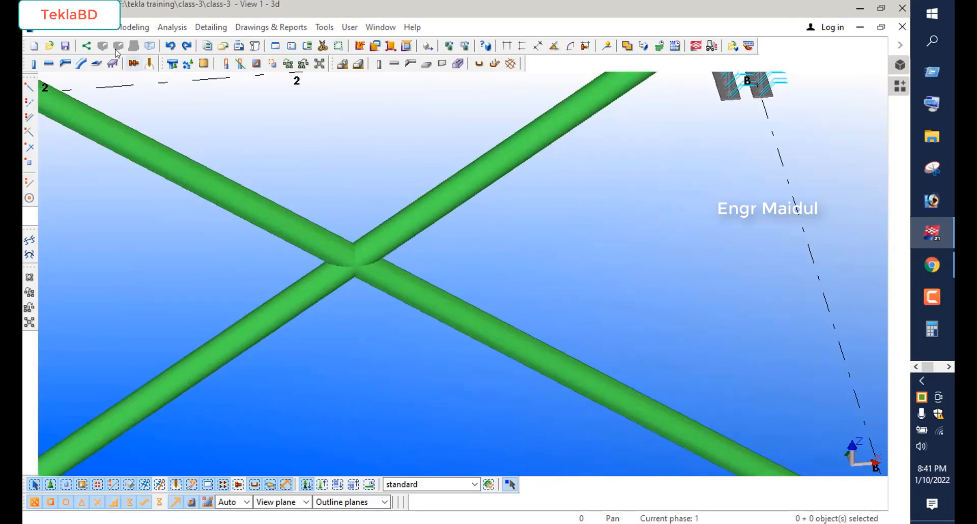
click(78, 31)
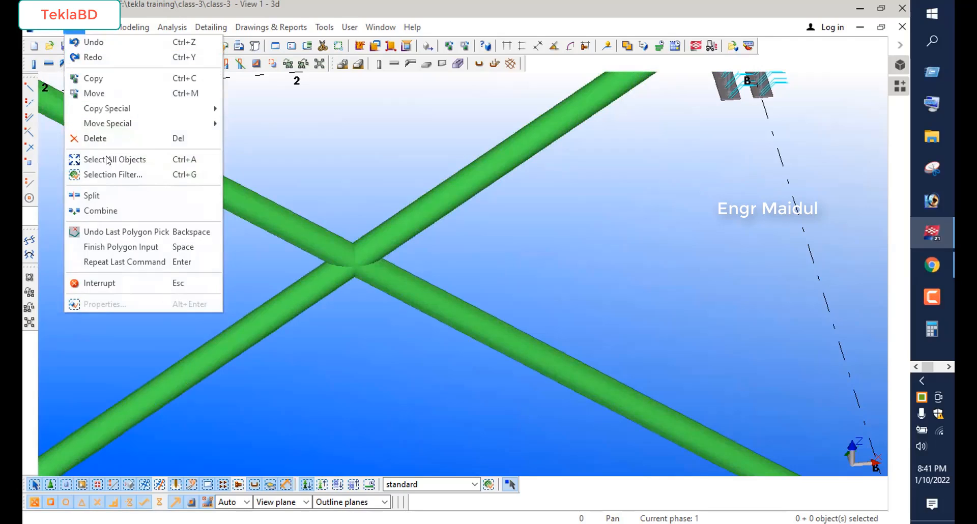
click(111, 201)
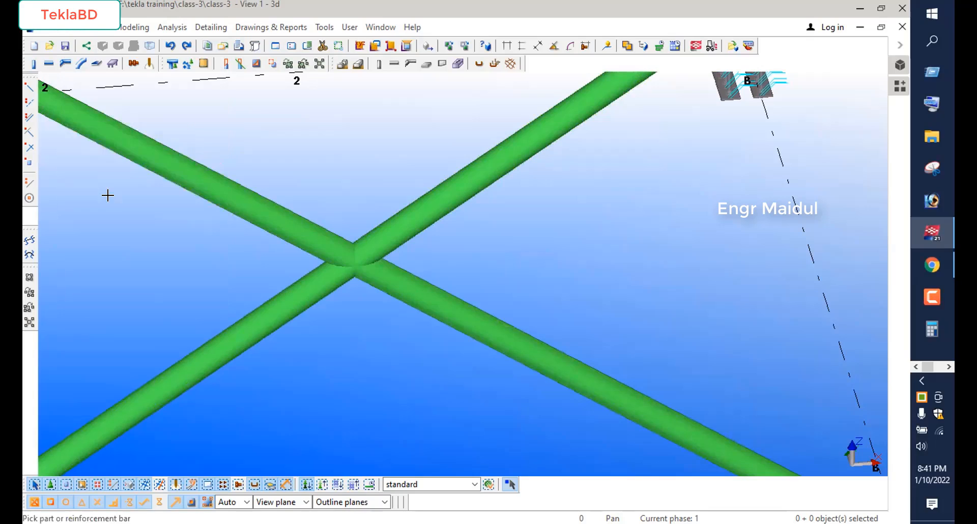
click(309, 239)
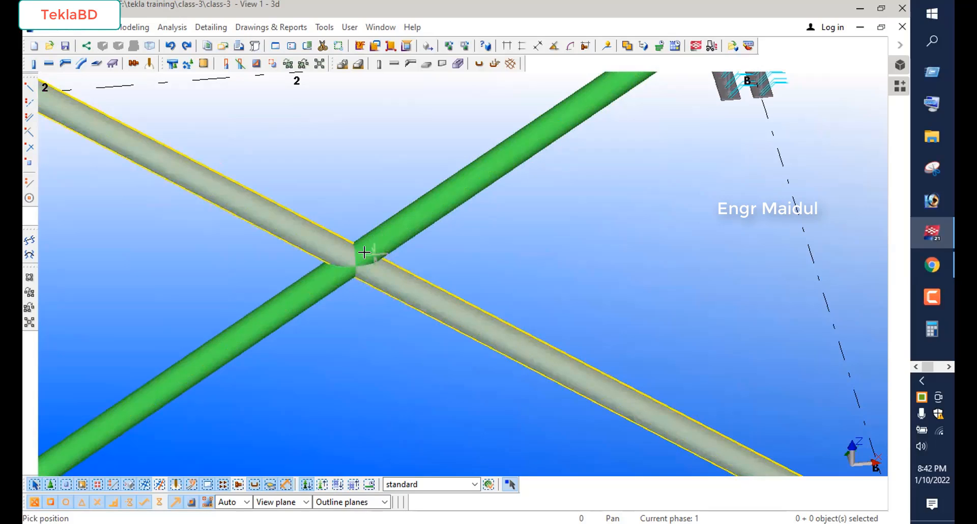
scroll(351, 262, up, 2)
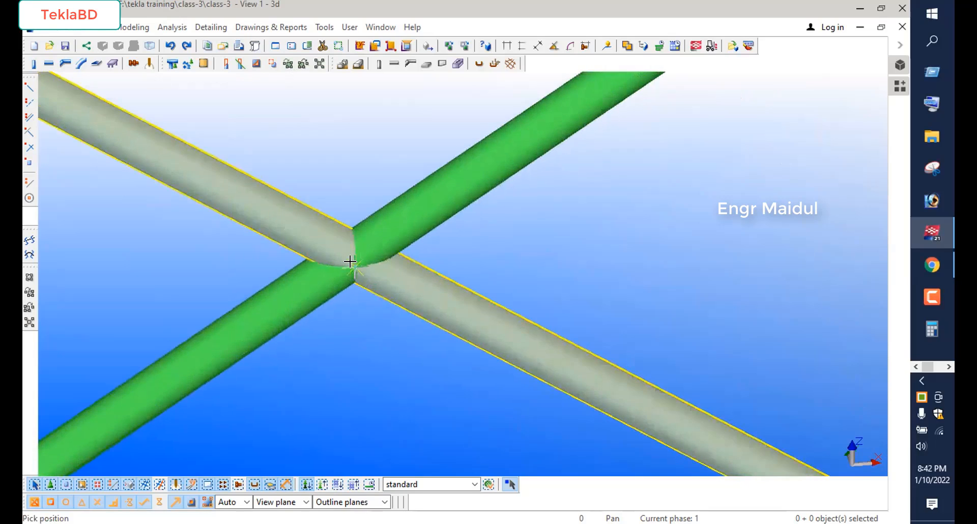
click(351, 261)
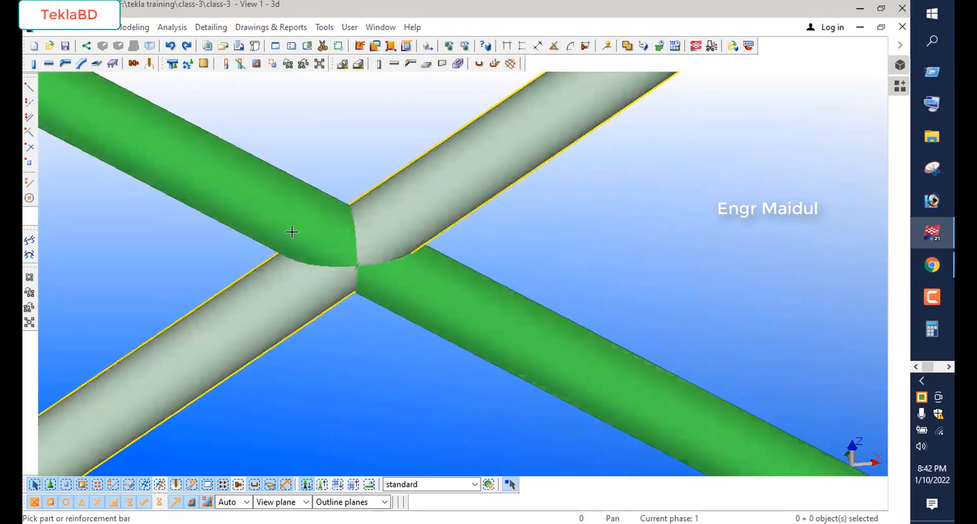
right_click(336, 128)
click(356, 137)
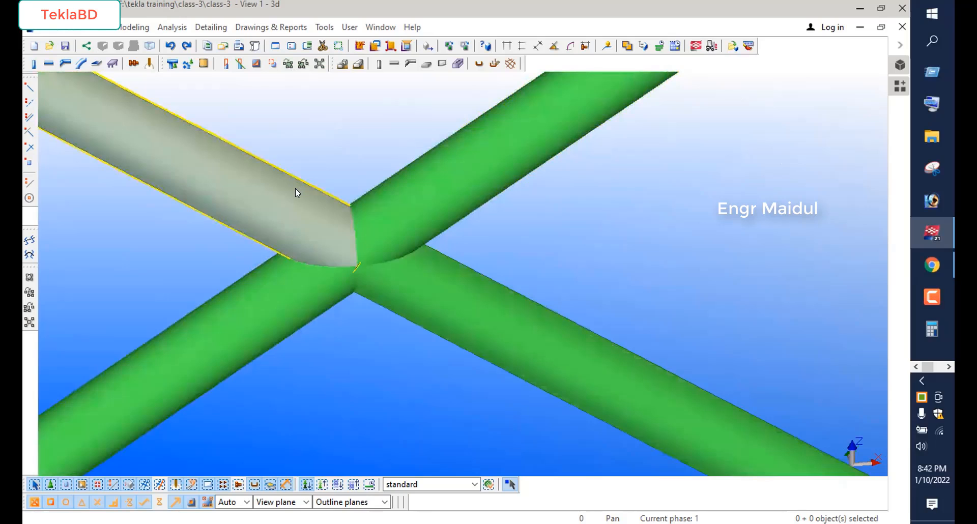
Check the two halves of the split brace and the continuous brace by selecting them individually.
click(295, 189)
click(462, 307)
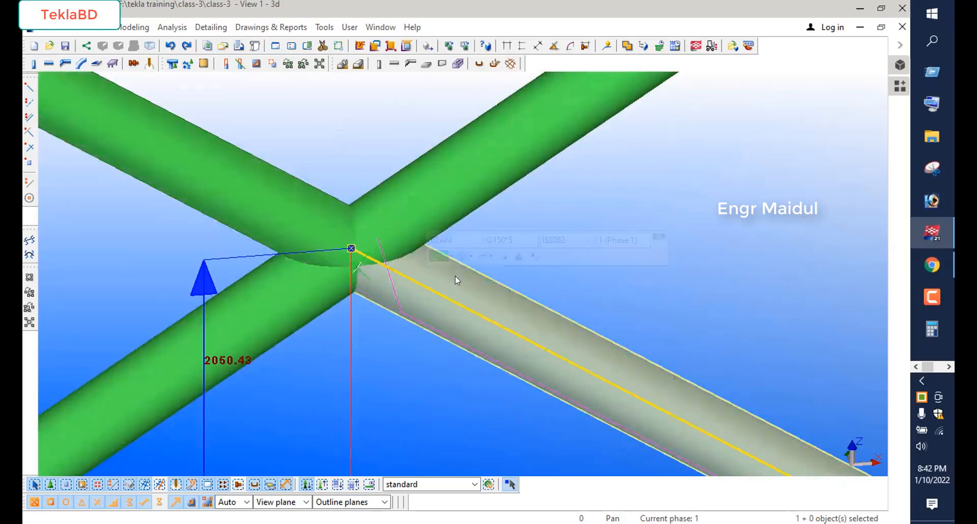
click(450, 199)
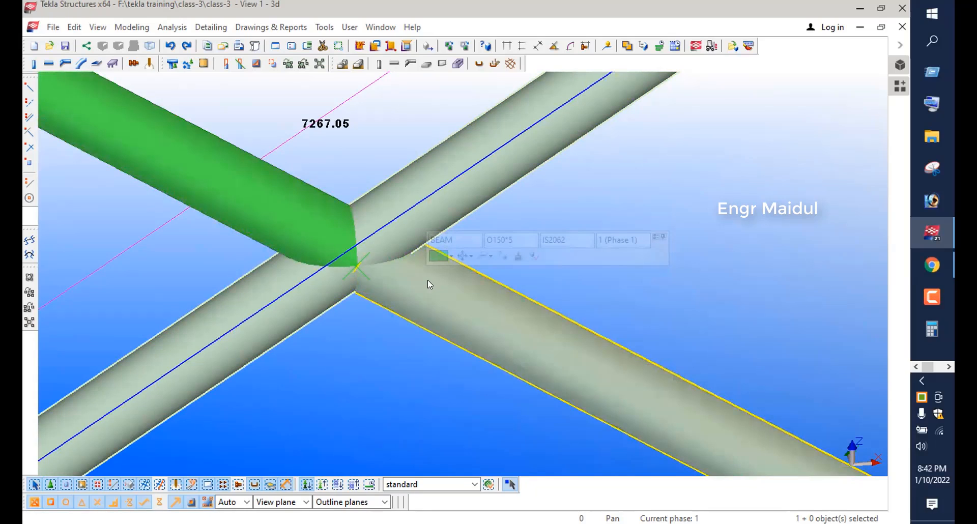
scroll(357, 308, down, 5)
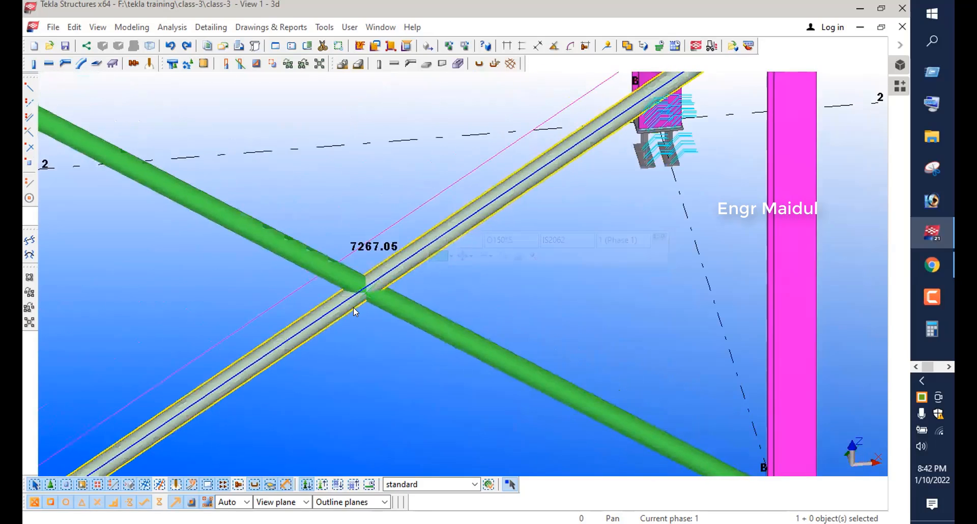
click(330, 230)
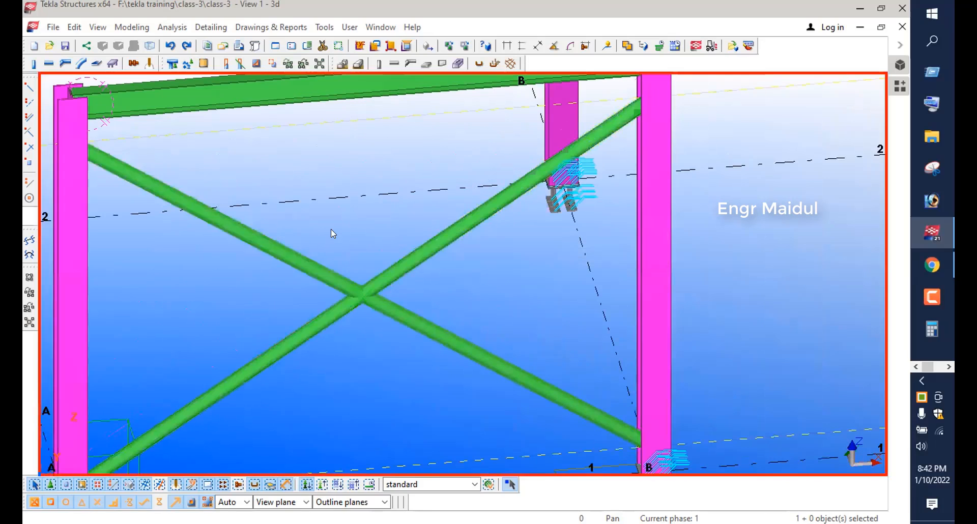
right_click(315, 155)
scroll(160, 251, down, 5)
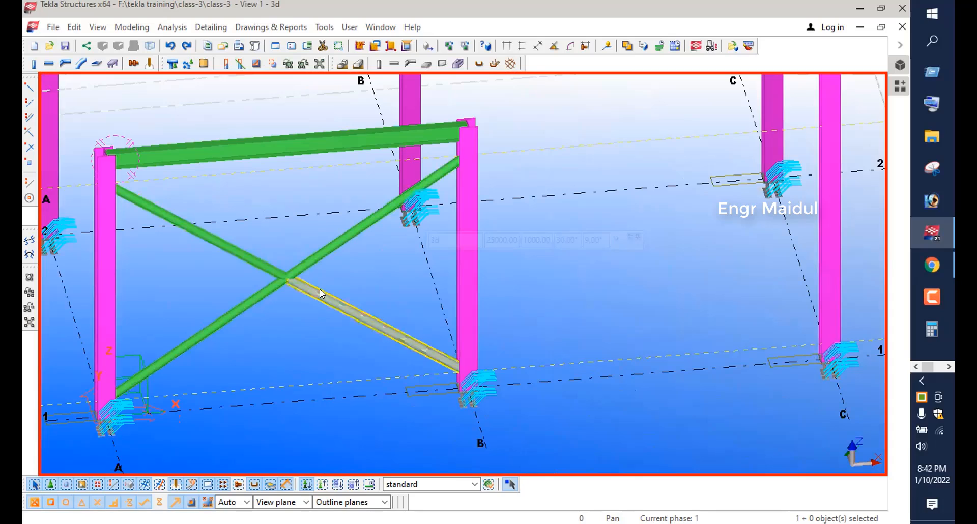
double_click(262, 294)
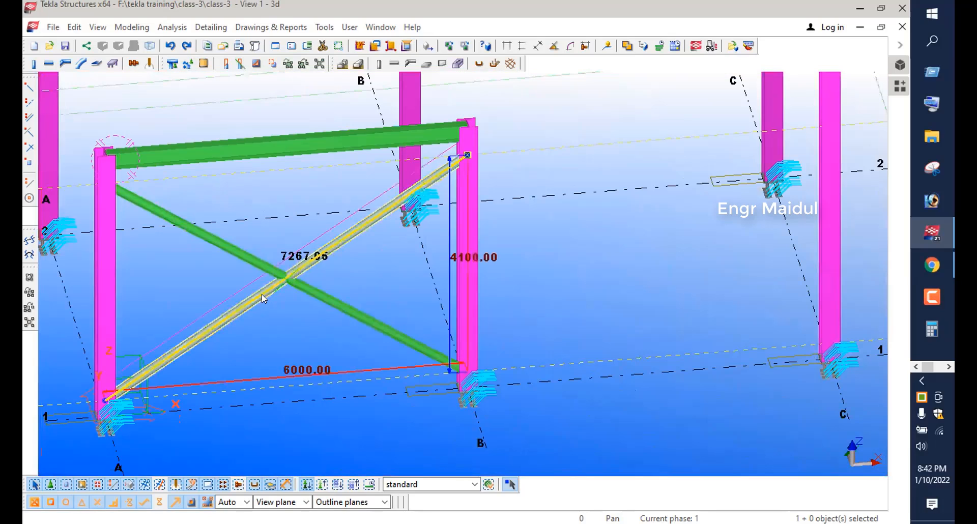